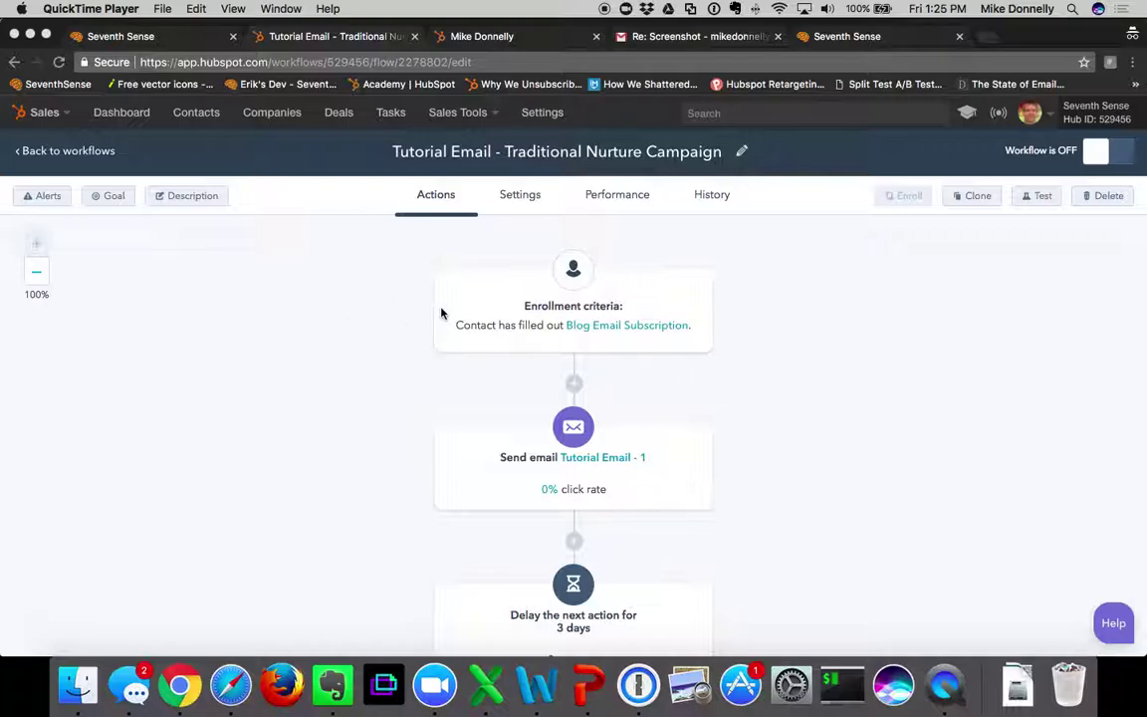
# Examine the sequence of emails and delays in the Traditional Nurture Campaign workflow through to its end
pyautogui.scroll(-3, 441, 313)
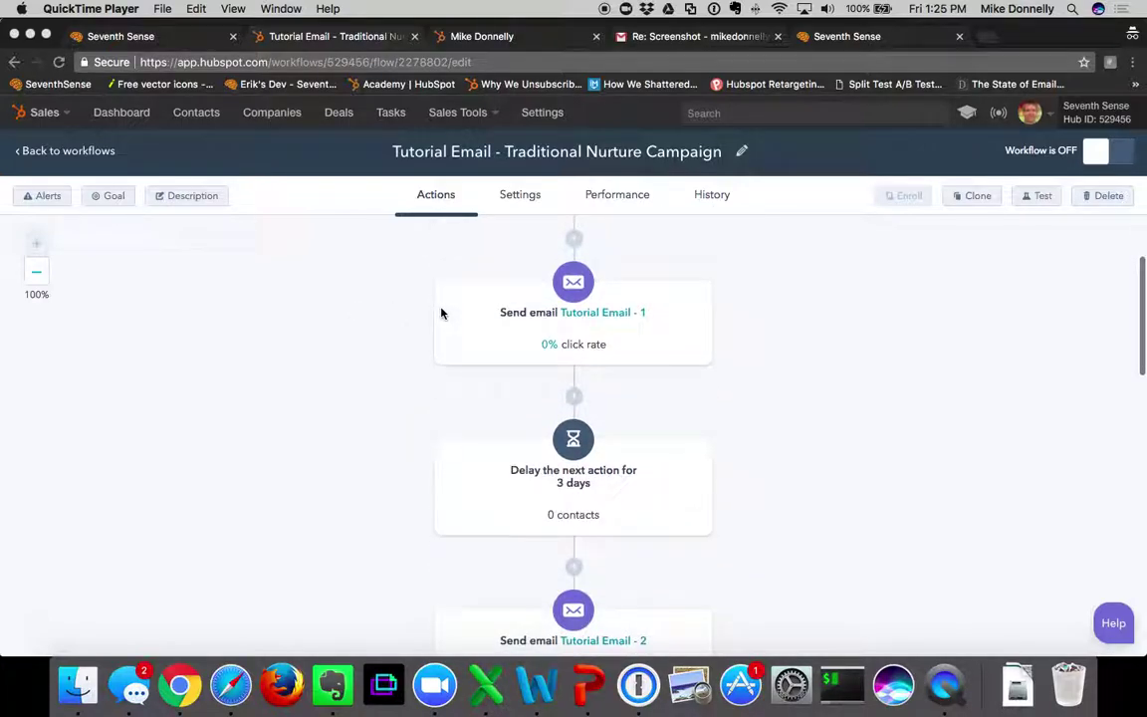
pyautogui.scroll(-3, 441, 313)
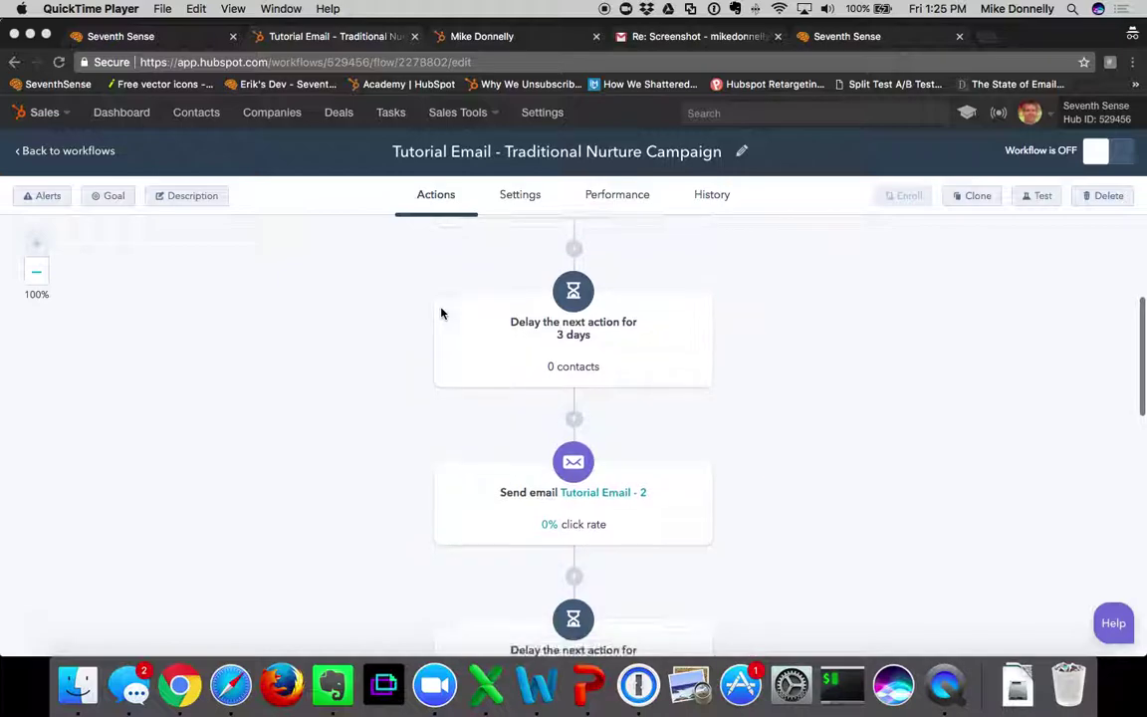
pyautogui.scroll(-3, 441, 313)
pyautogui.scroll(-3, 441, 313)
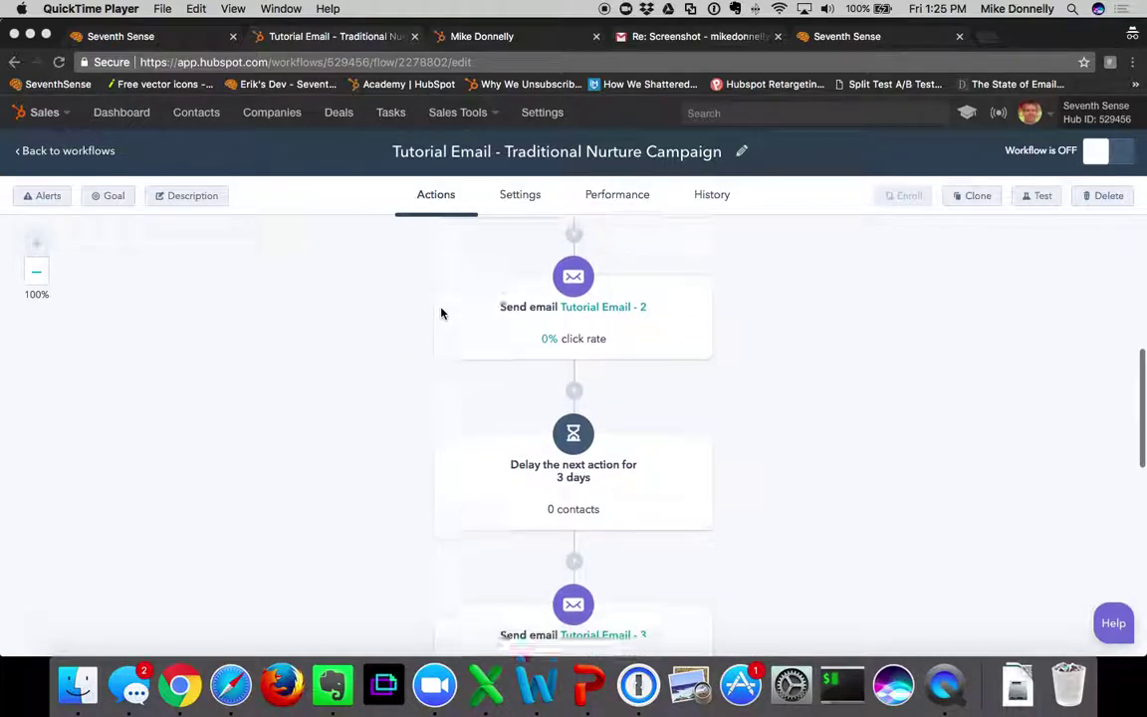
pyautogui.scroll(-5, 441, 314)
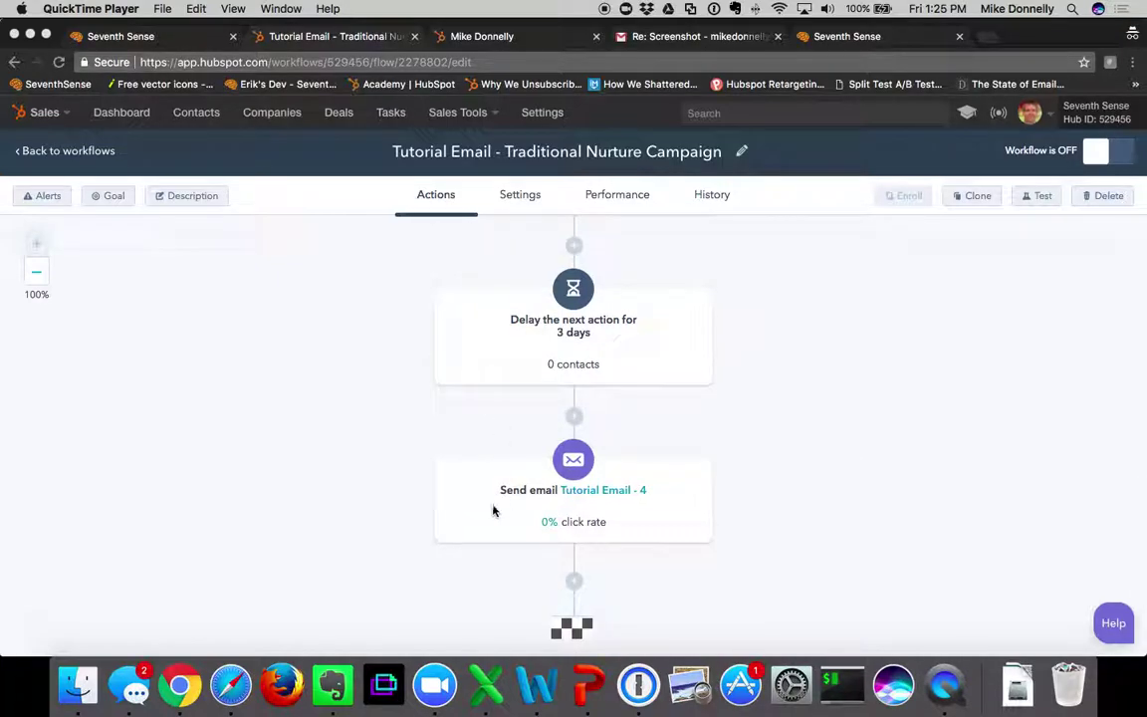
pyautogui.scroll(-2, 478, 506)
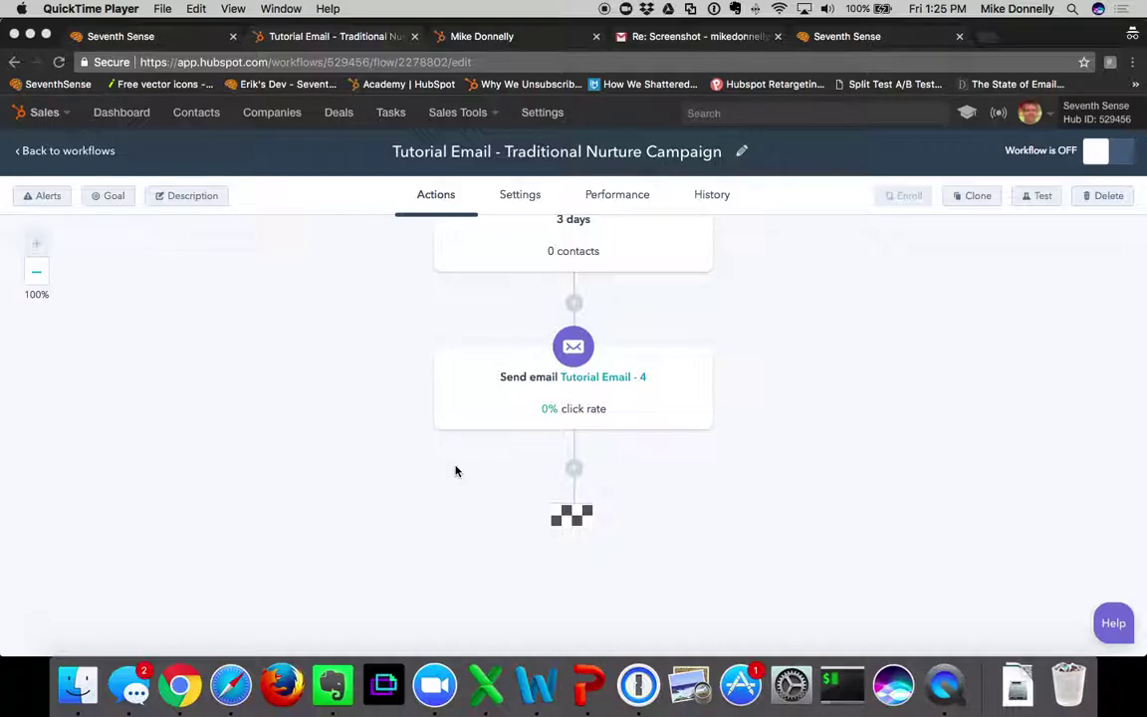
pyautogui.scroll(1, 456, 471)
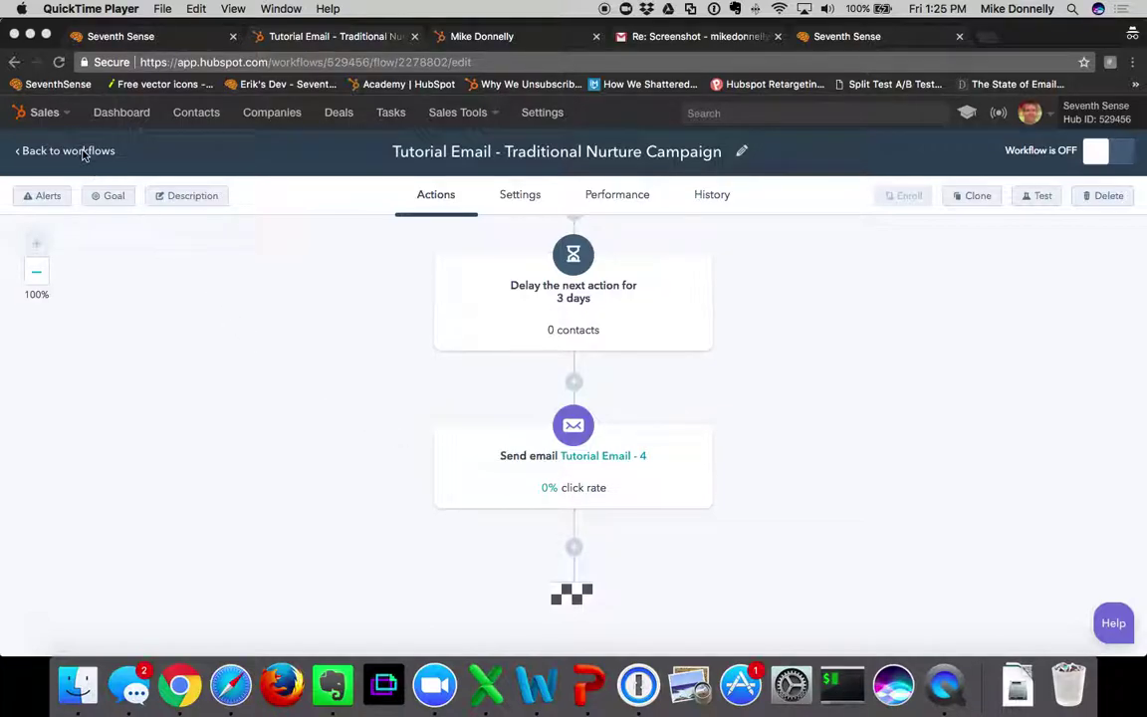
# Clone the workflow under the name "Tutorial Email - Traditional Nurture Campaign w/ Seventh Sense"
pyautogui.click(975, 197)
pyautogui.click(981, 196)
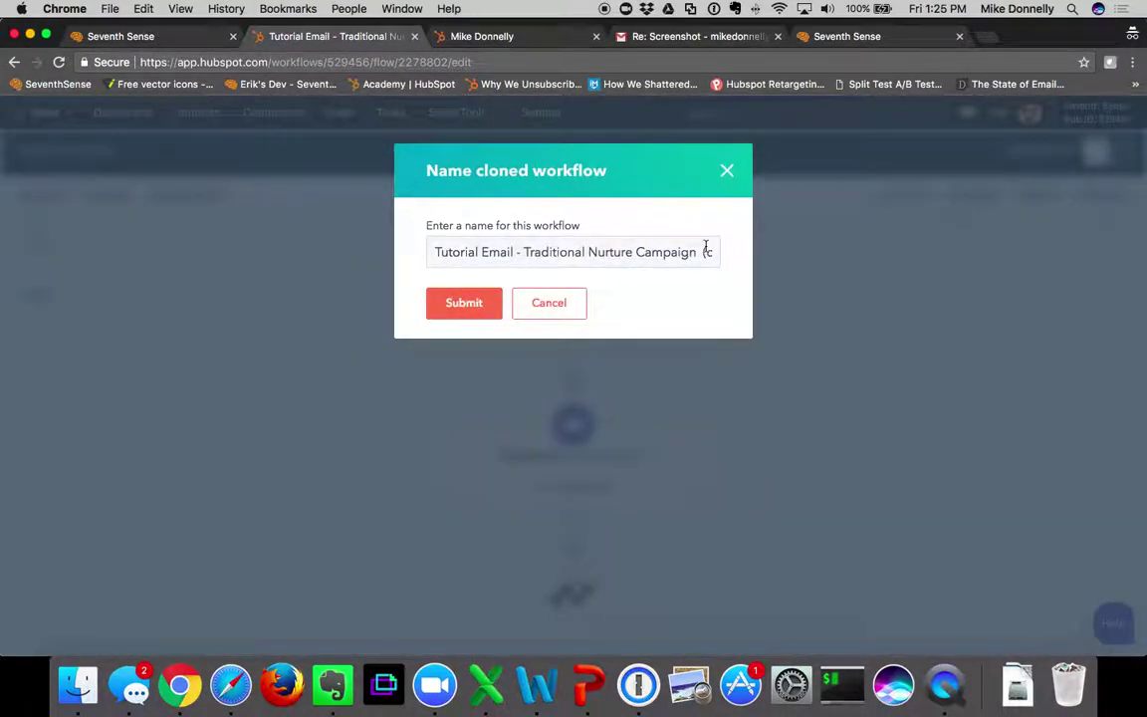
pyautogui.moveTo(705, 251); pyautogui.dragTo(750, 257)
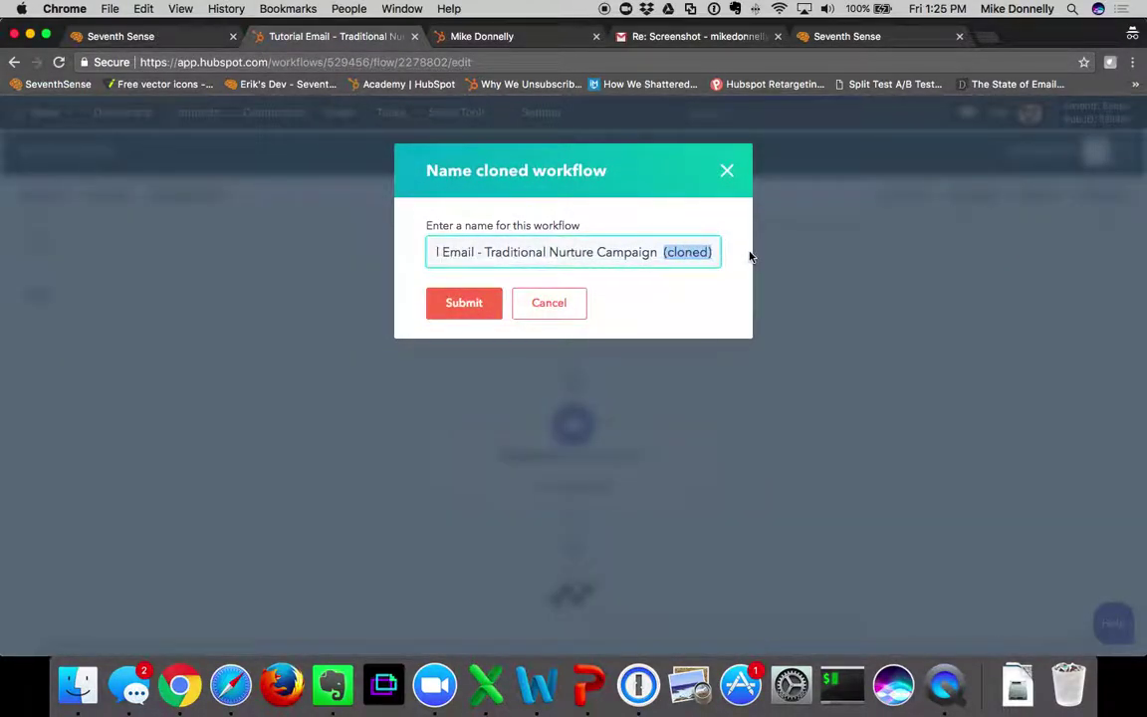
pyautogui.press('BackSpace')
pyautogui.write('w/ Sev')
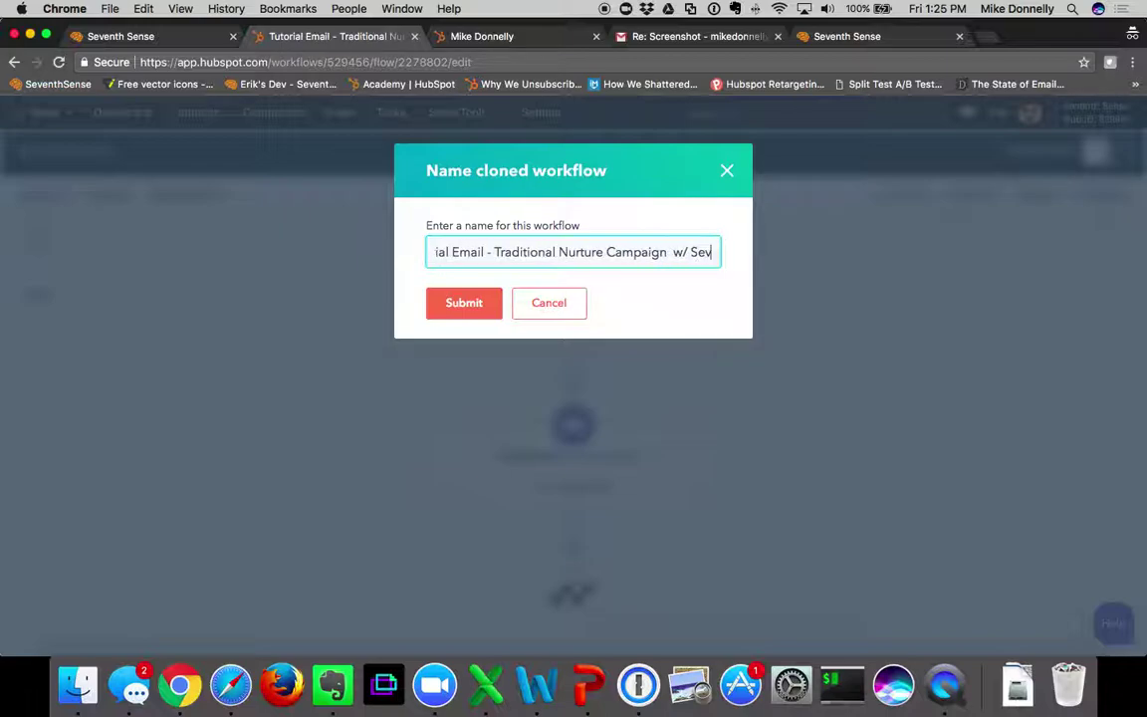
pyautogui.write('enth Sense')
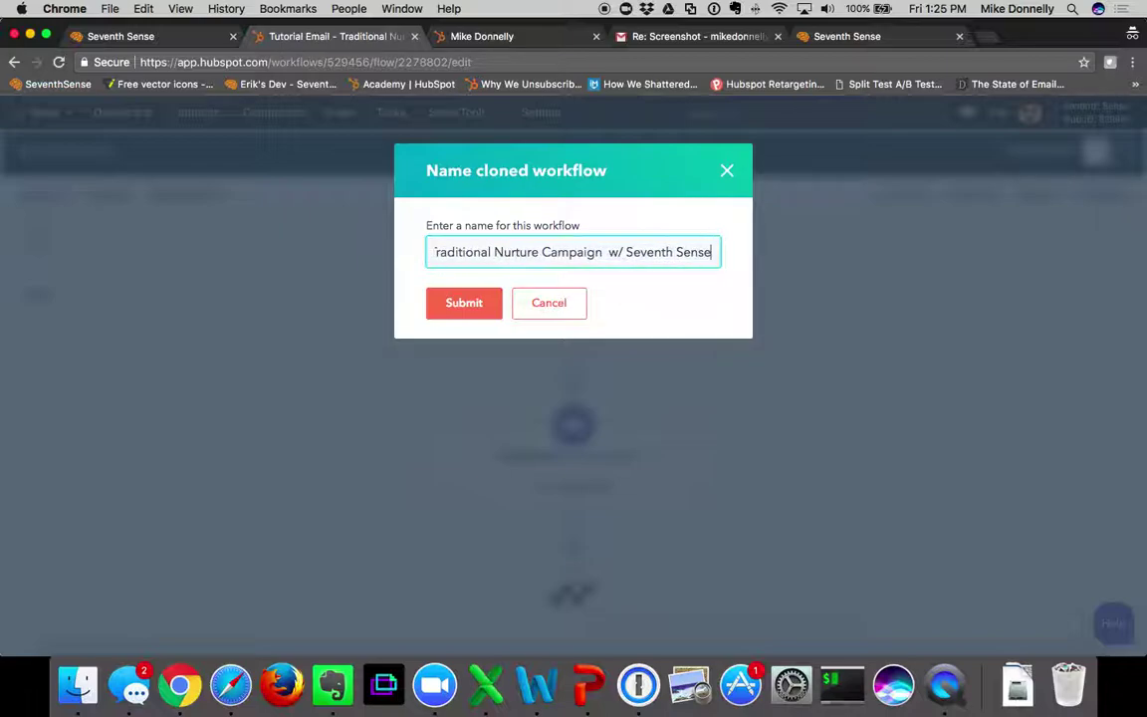
pyautogui.click(474, 303)
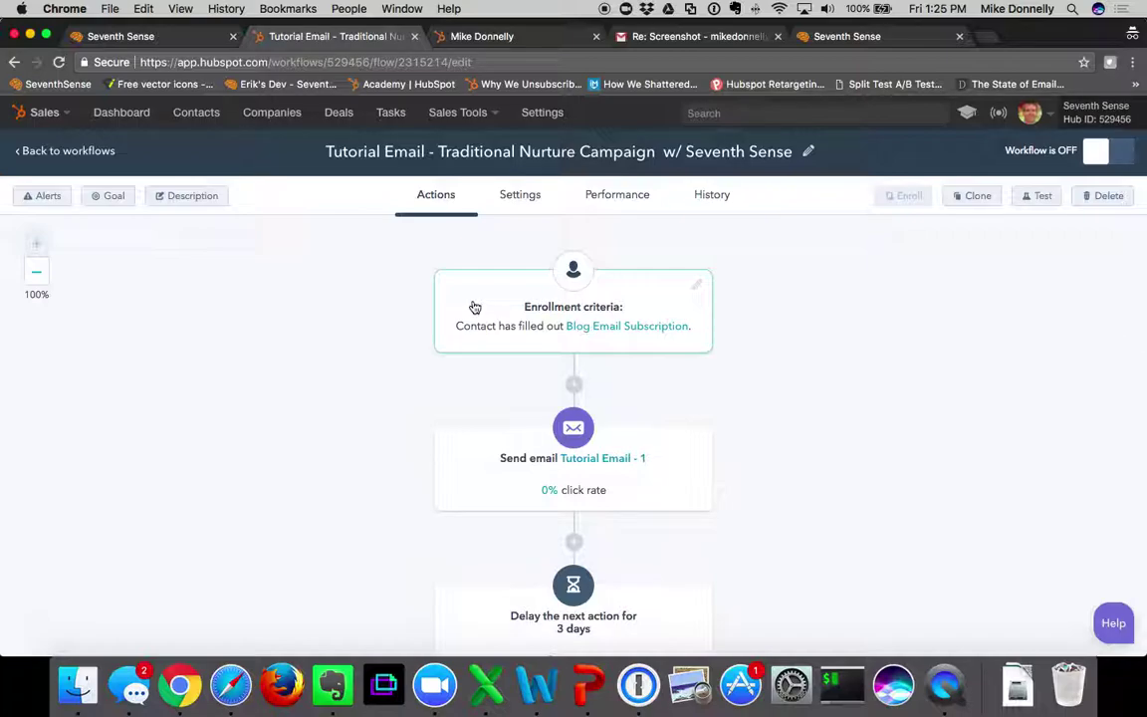
# Allow contacts to re-enroll when manually enrolled in the workflow's enrollment criteria, and save the criteria
pyautogui.click(702, 290)
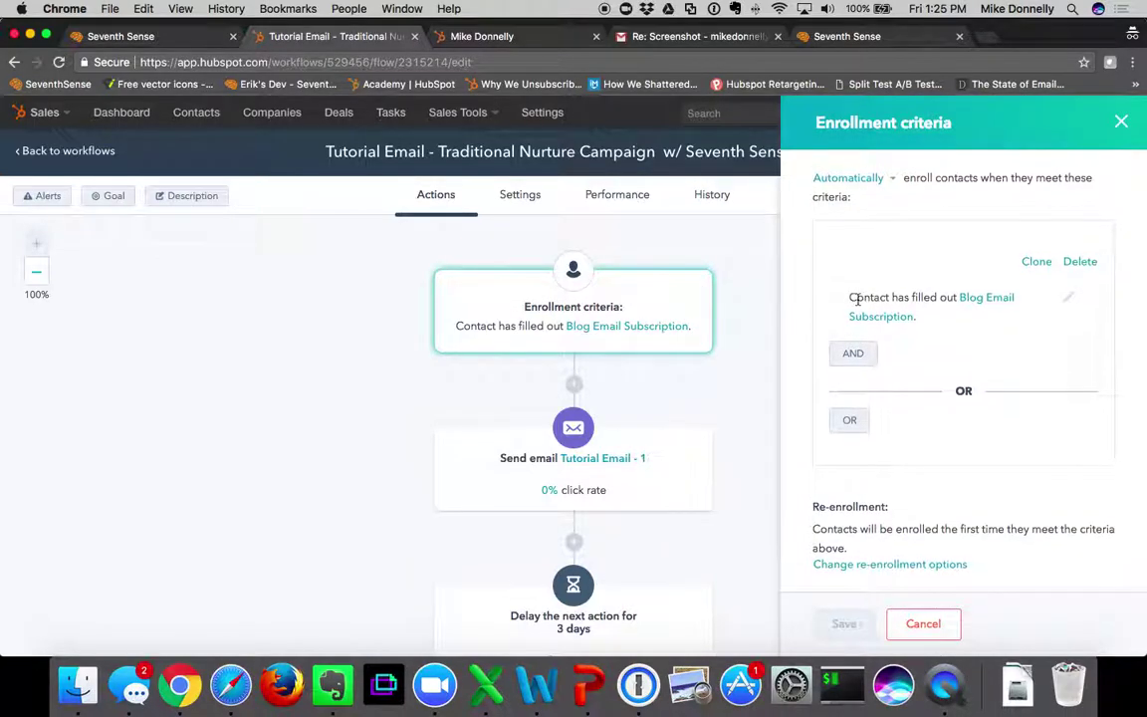
pyautogui.scroll(-3, 856, 299)
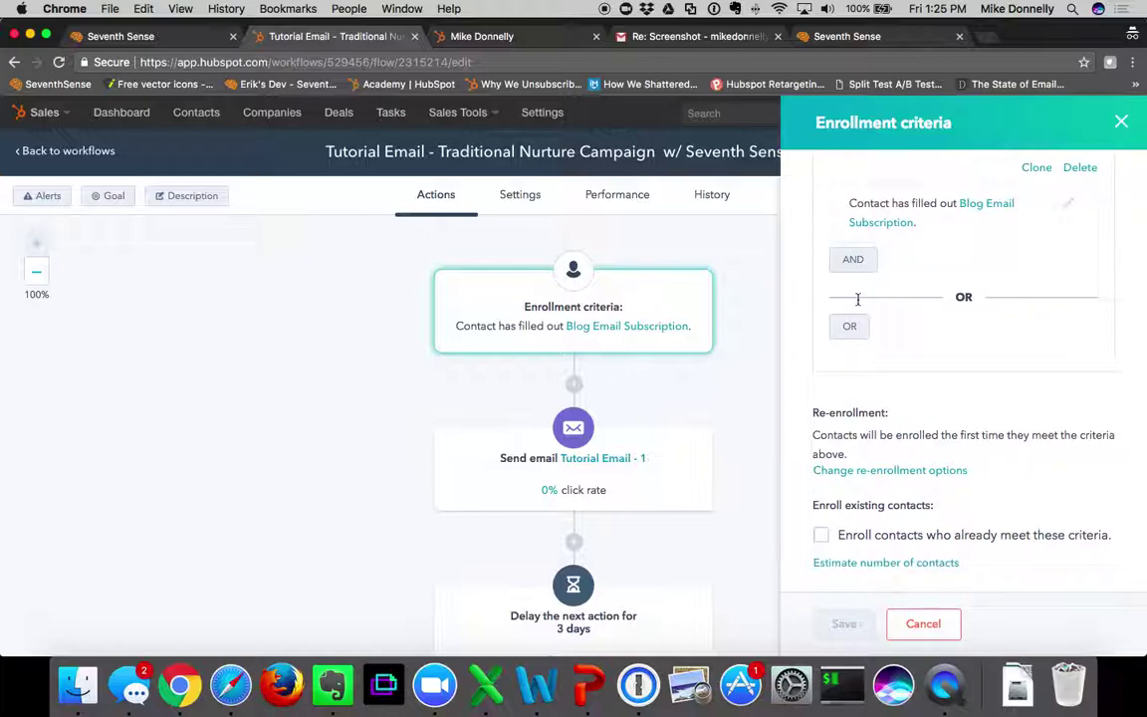
pyautogui.click(854, 473)
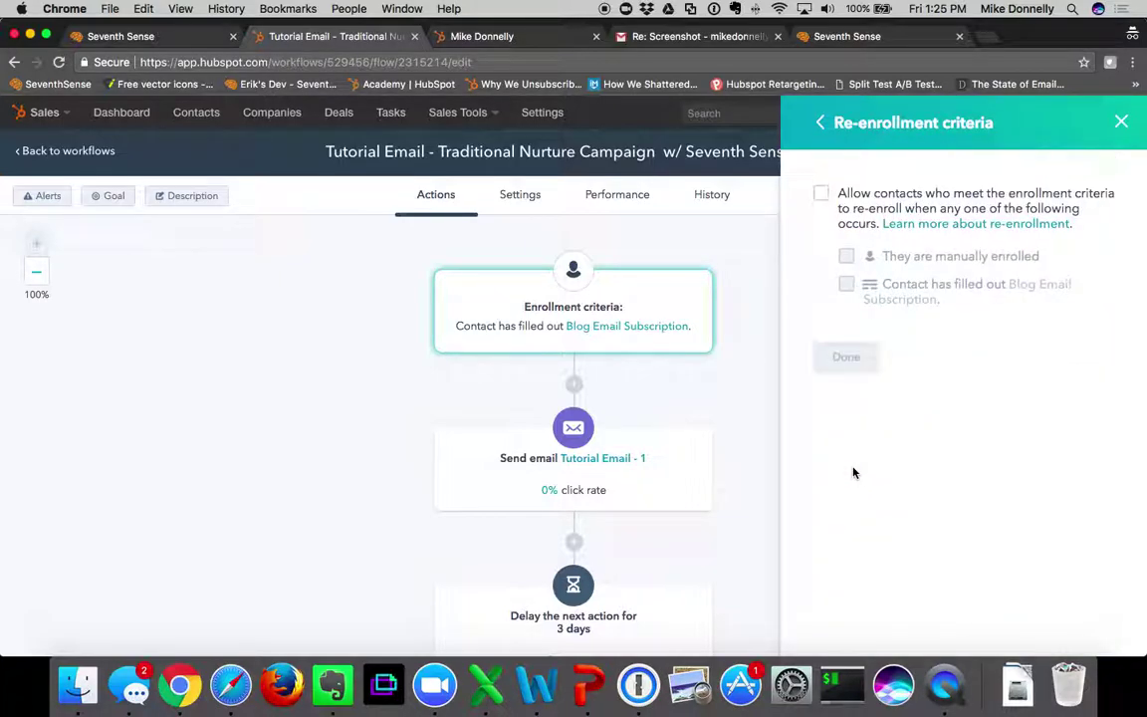
pyautogui.click(822, 195)
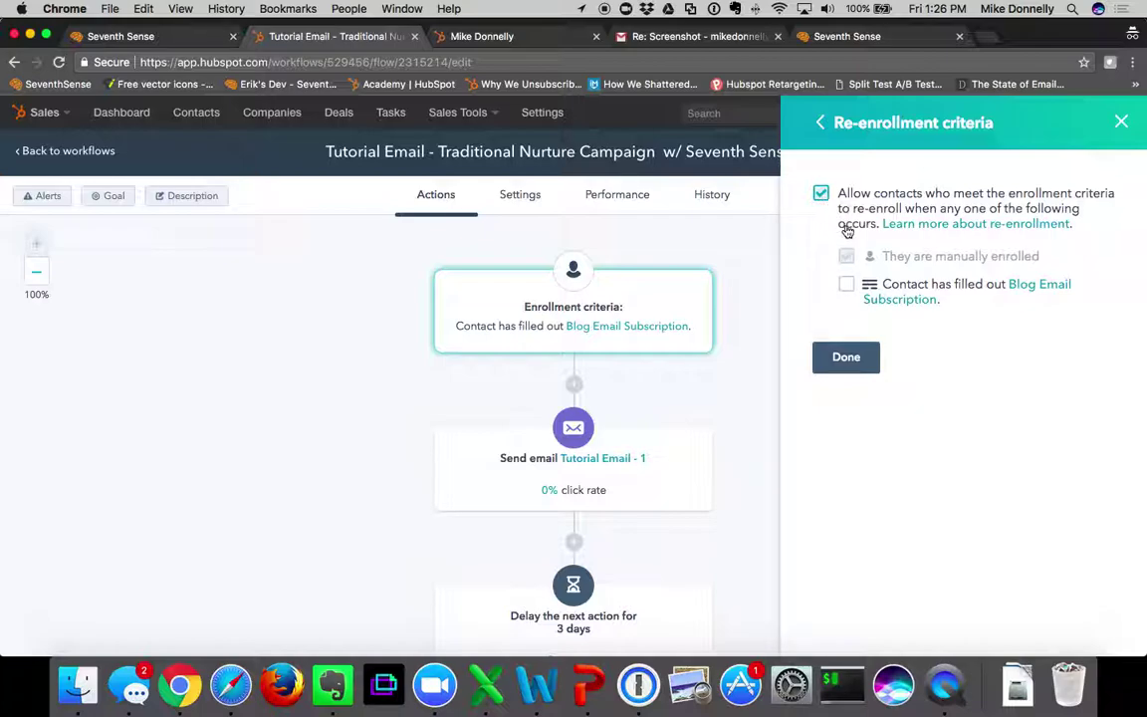
pyautogui.moveTo(847, 254)
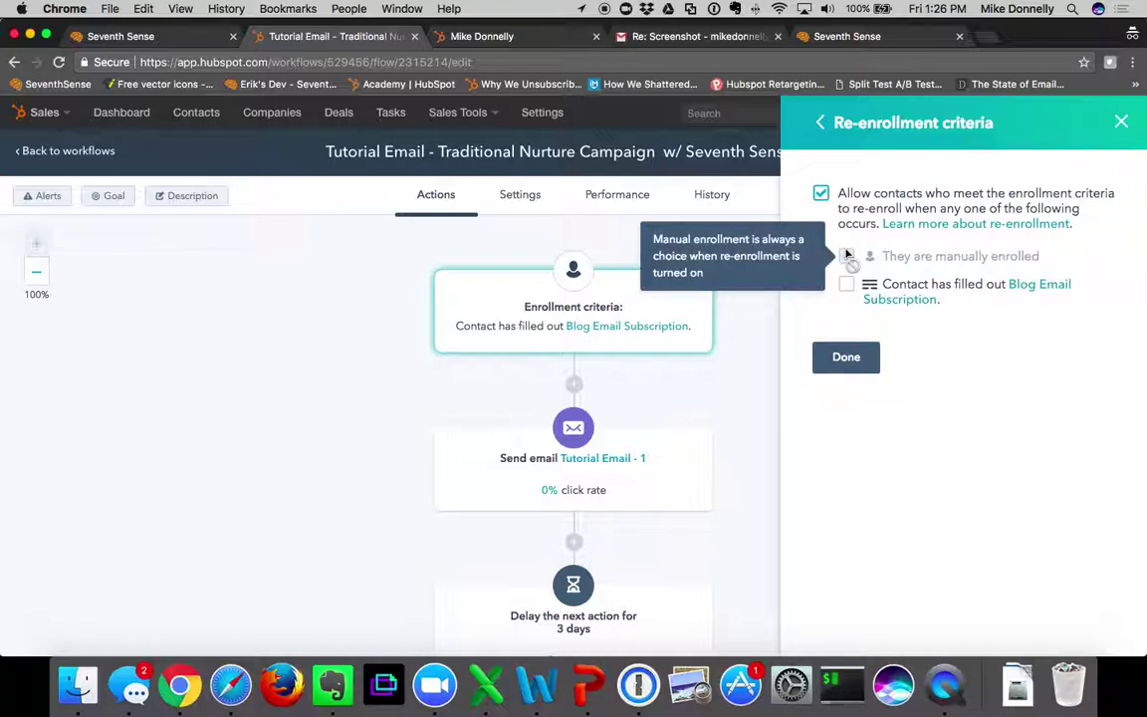
pyautogui.click(845, 358)
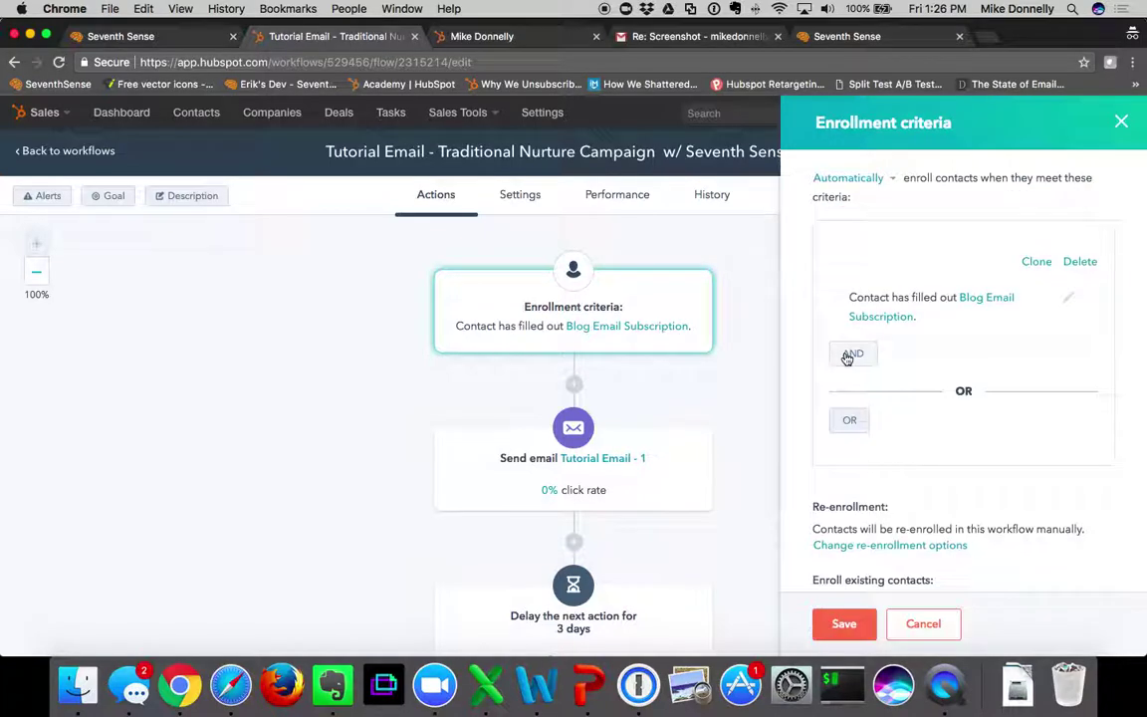
pyautogui.click(838, 622)
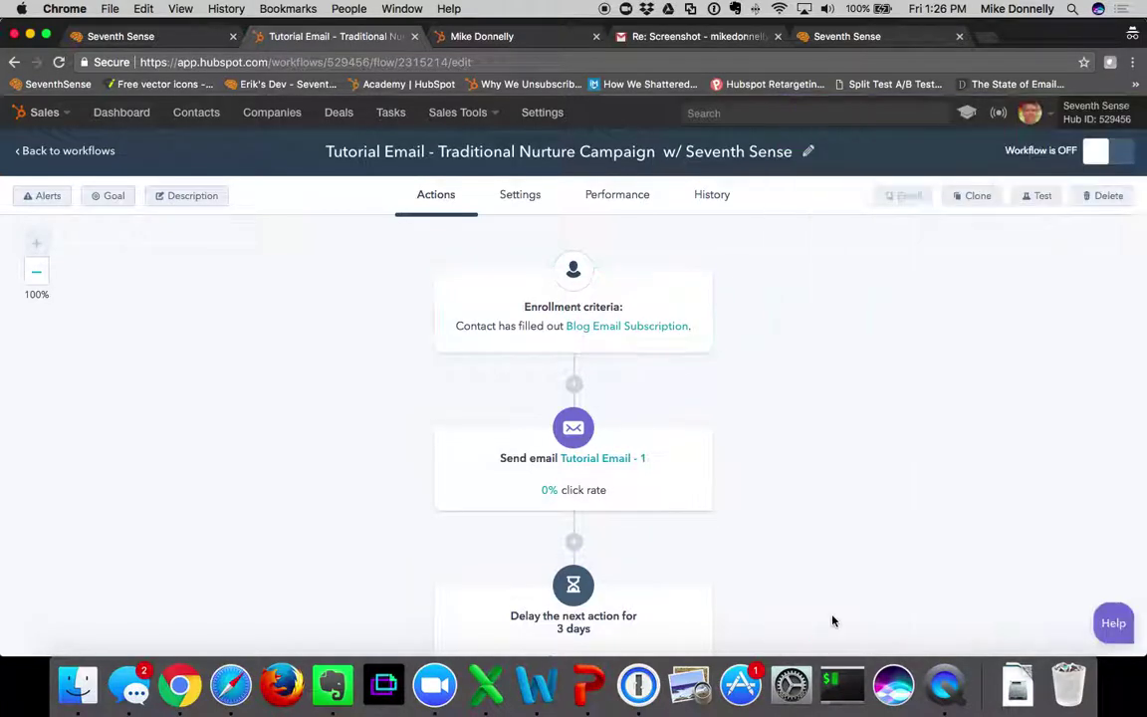
# Insert an if/then branch after the enrollment criteria for contacts who were sent Tutorial Email - 1, moving the following actions to the NO path
pyautogui.click(575, 386)
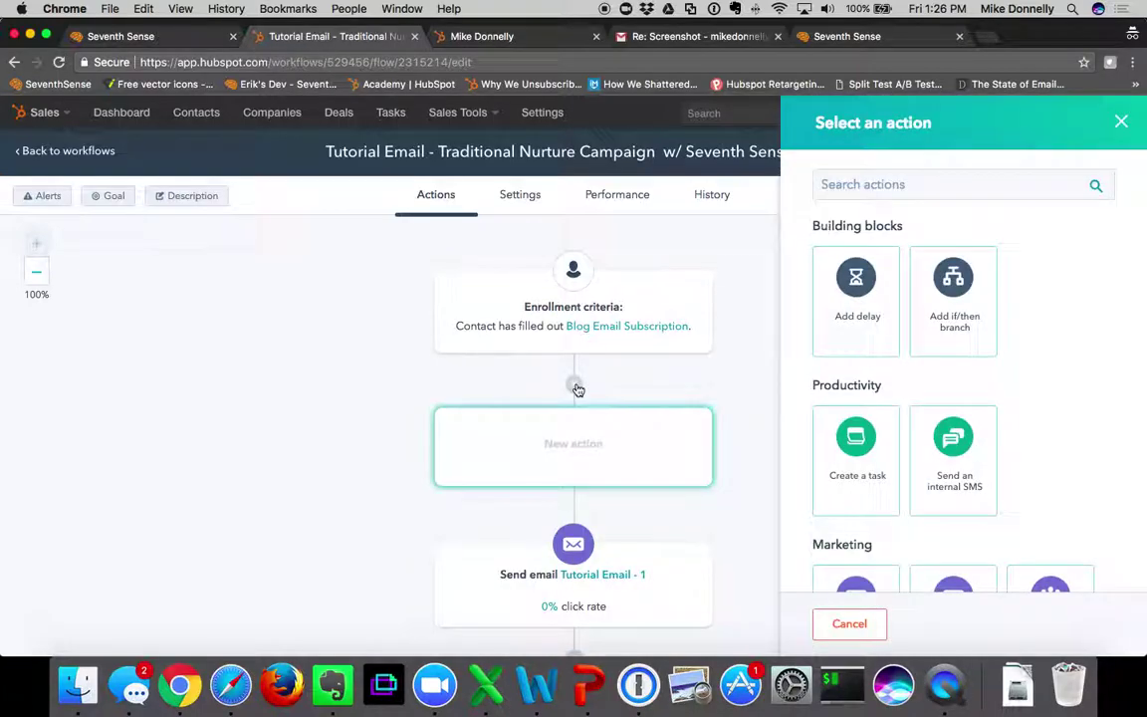
pyautogui.scroll(-4, 820, 367)
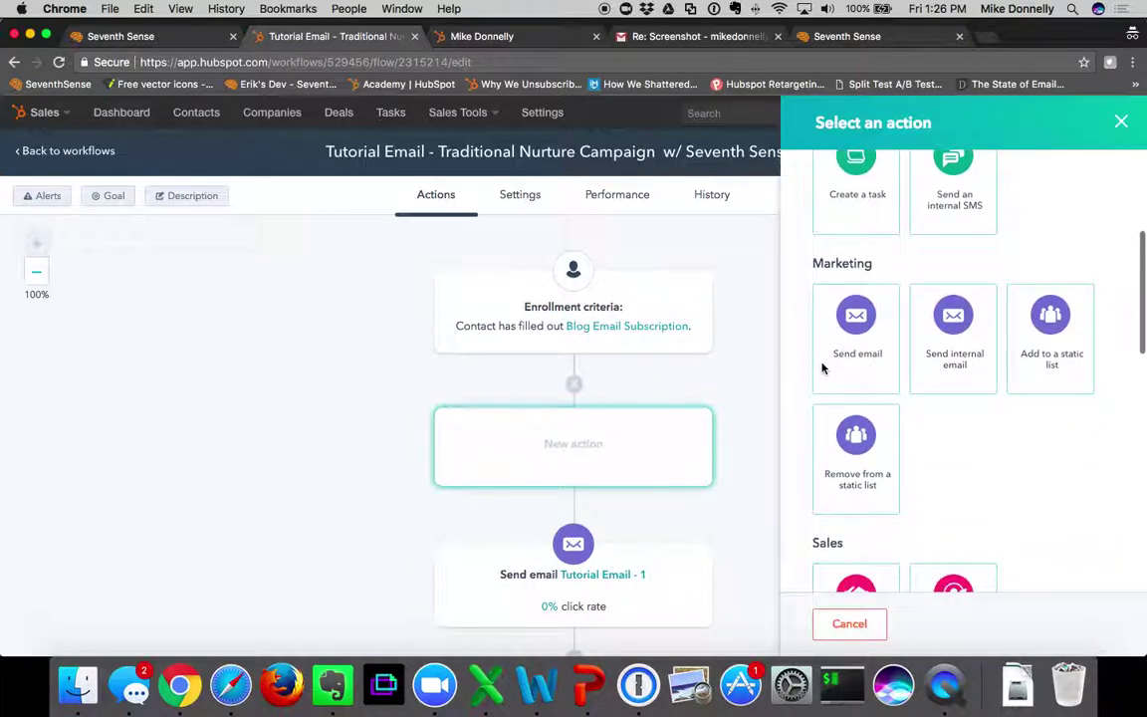
pyautogui.scroll(4, 824, 370)
pyautogui.click(956, 293)
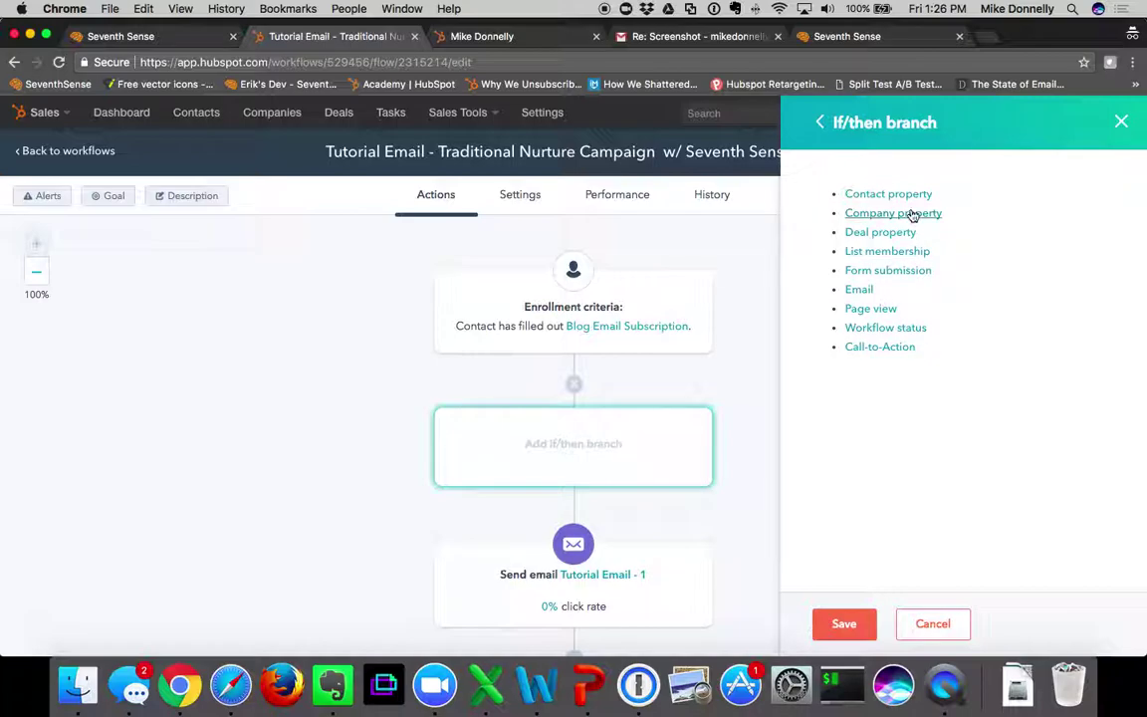
pyautogui.click(862, 290)
pyautogui.click(924, 284)
pyautogui.write('tutori')
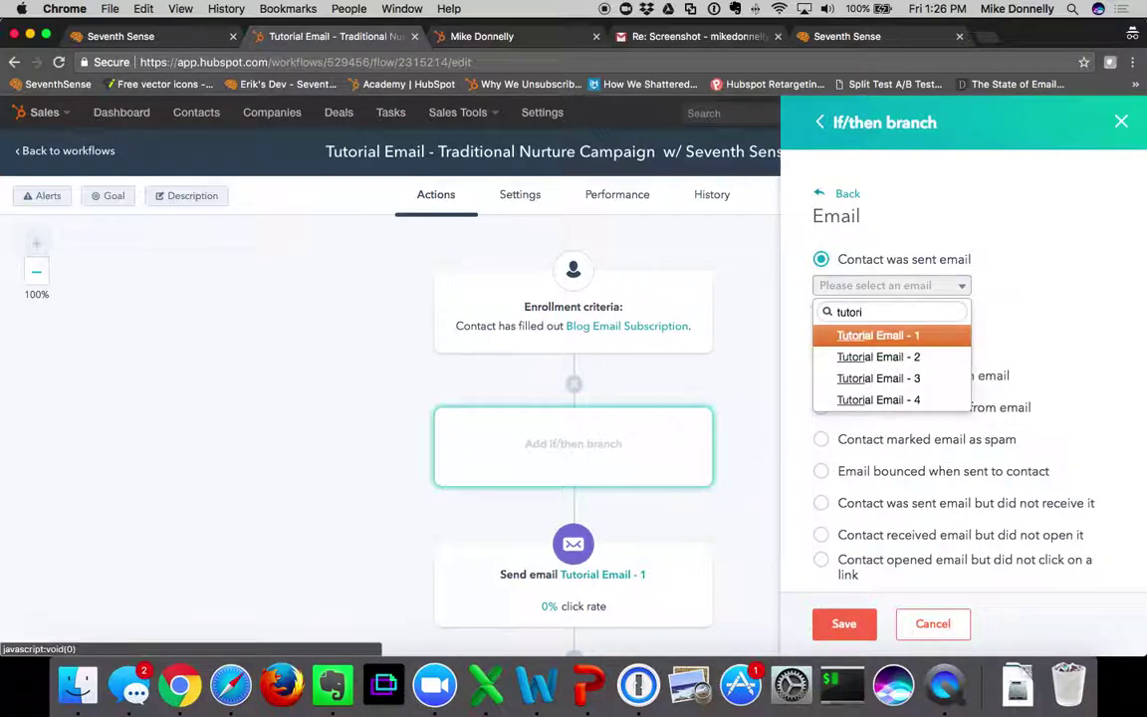
pyautogui.click(913, 335)
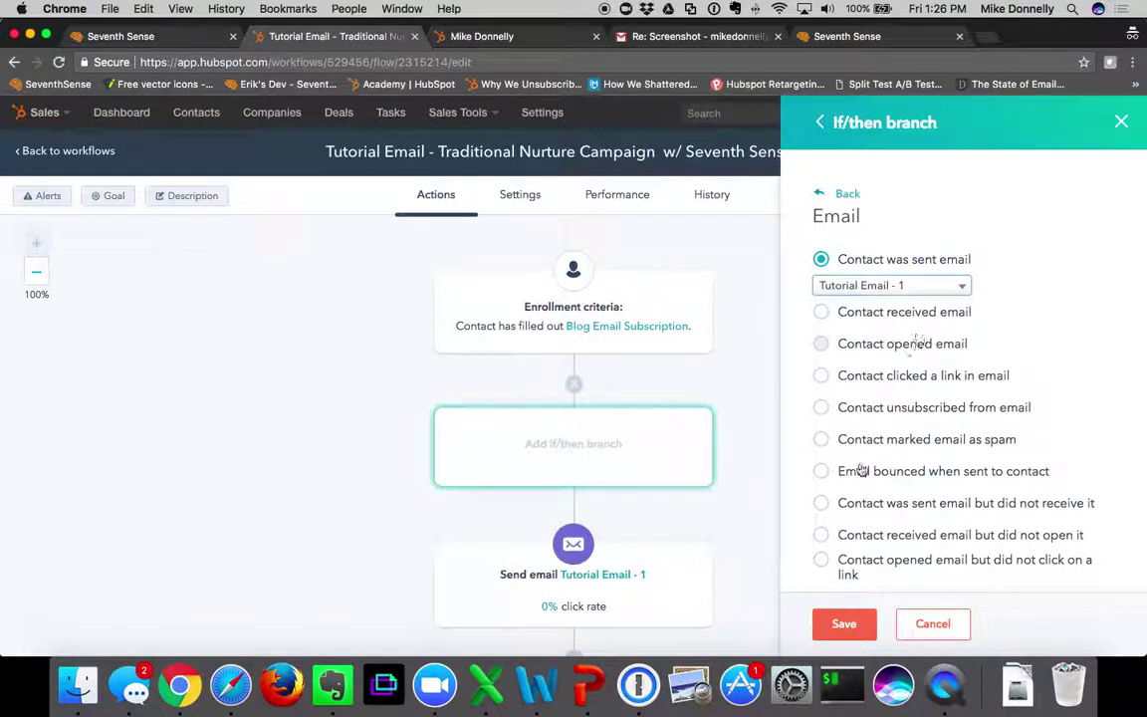
pyautogui.click(843, 623)
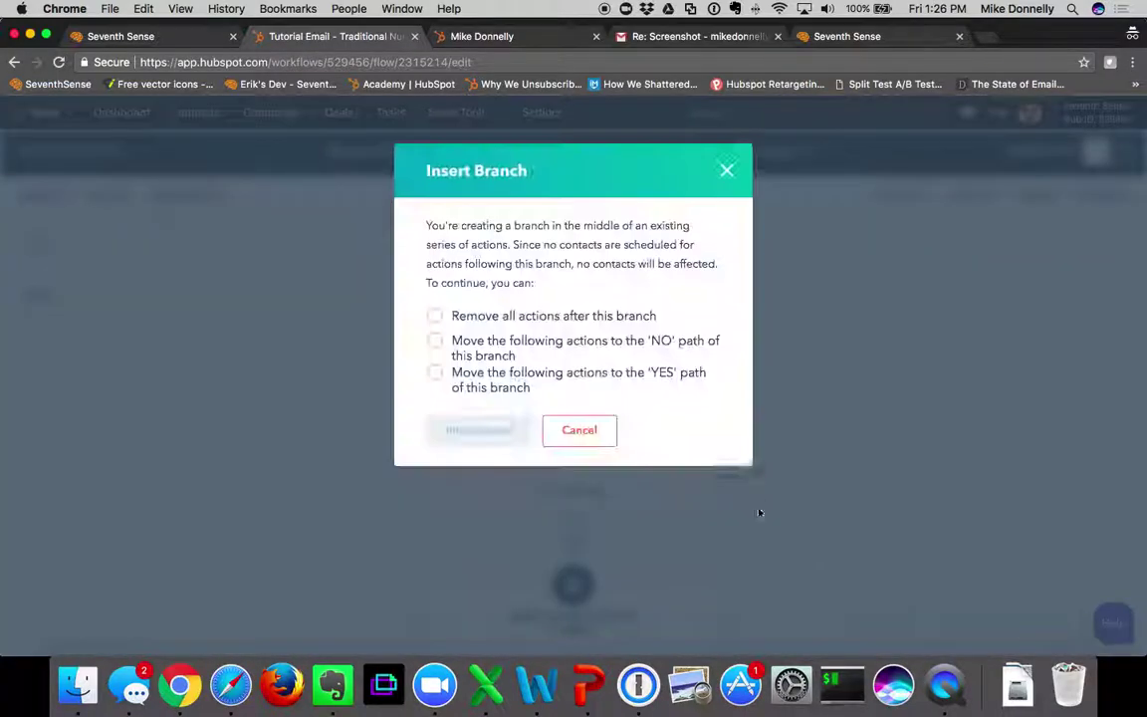
pyautogui.click(435, 341)
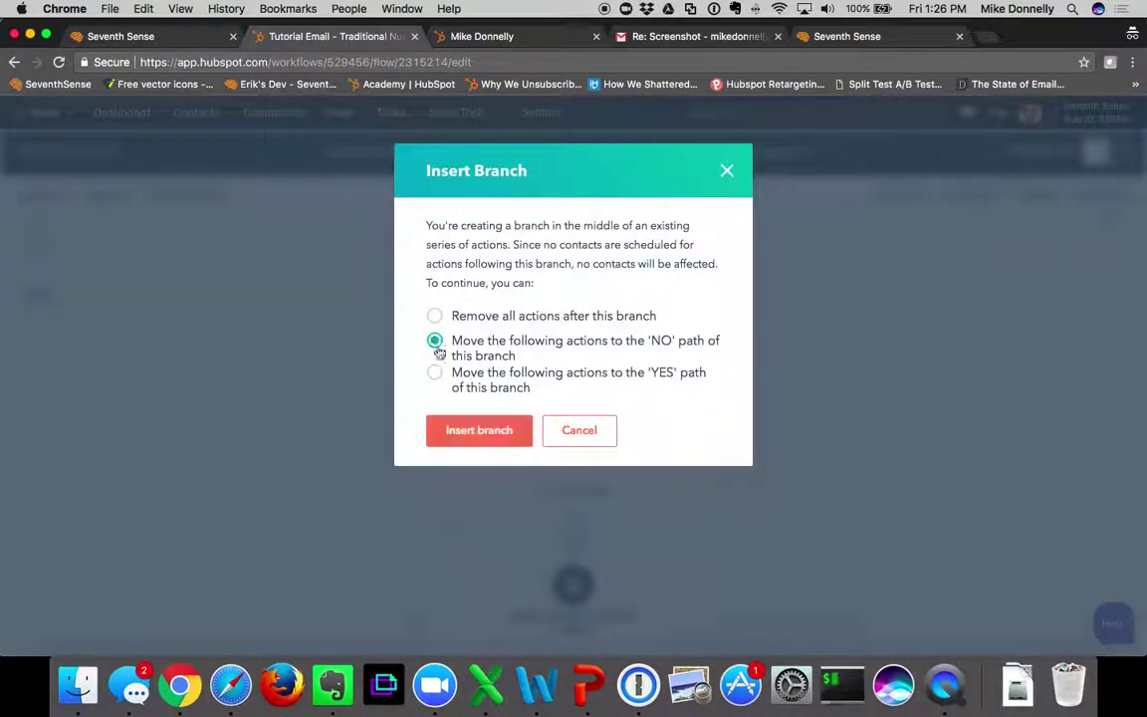
pyautogui.click(459, 432)
# Add a Trigger a webhook action with the POST method after the 3-day delay following Tutorial Email - 1, leaving its URL empty
pyautogui.scroll(-2, 448, 358)
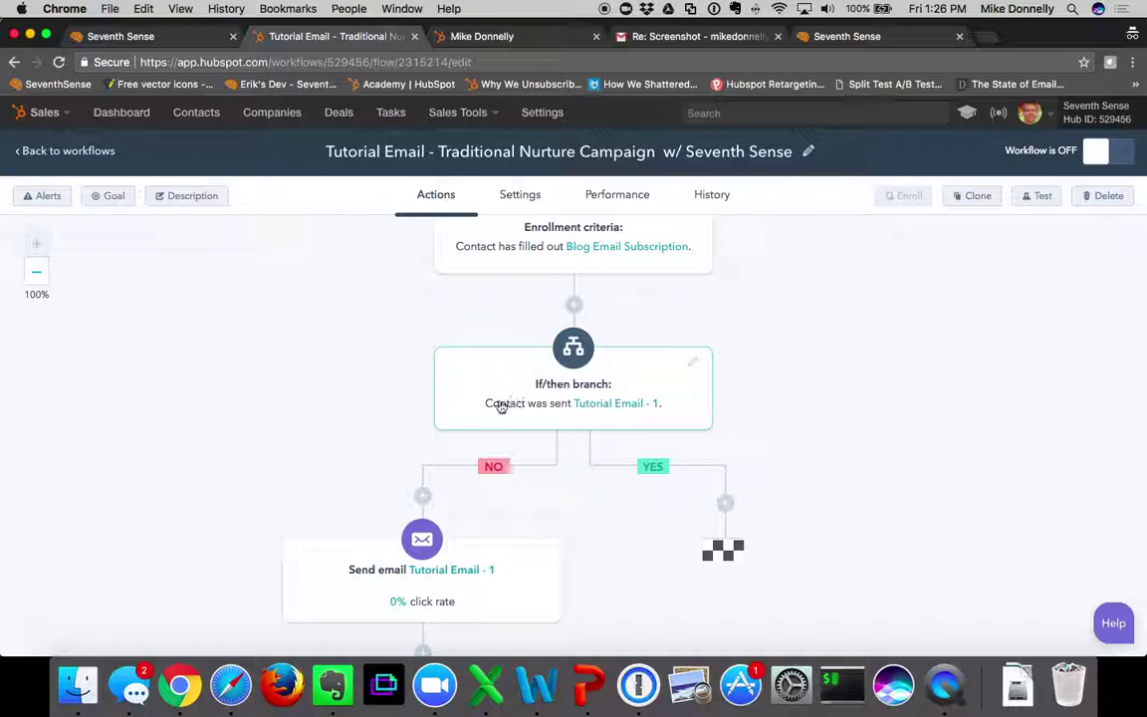
pyautogui.scroll(-5, 471, 486)
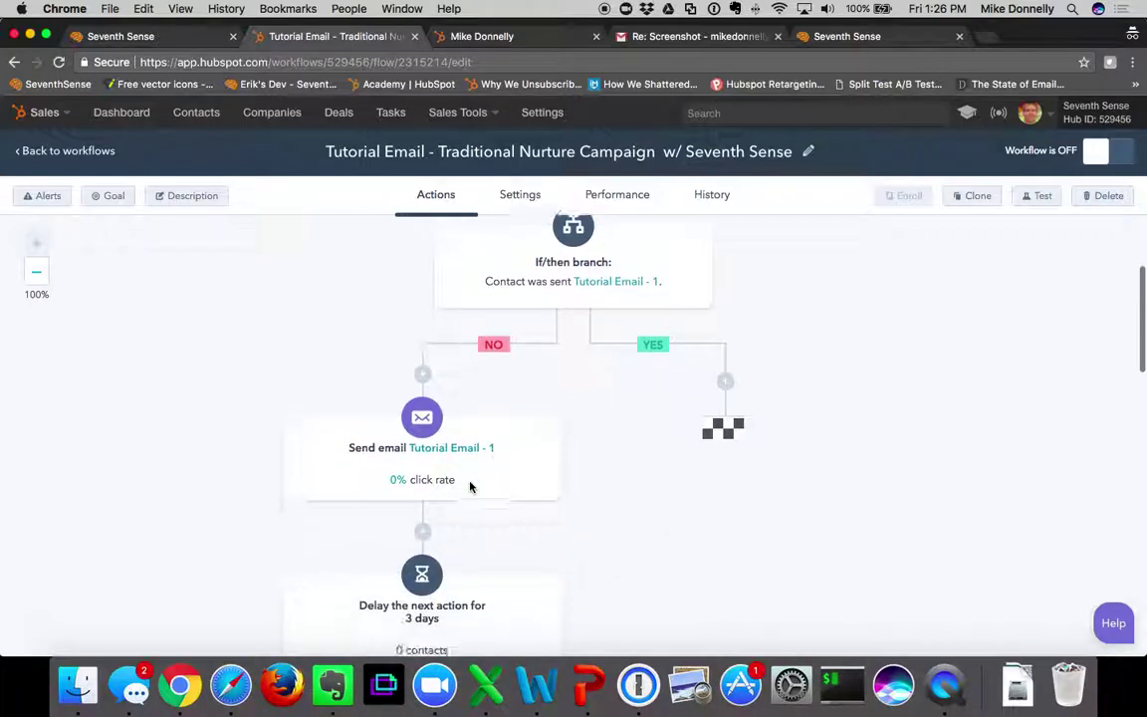
pyautogui.scroll(-1, 471, 486)
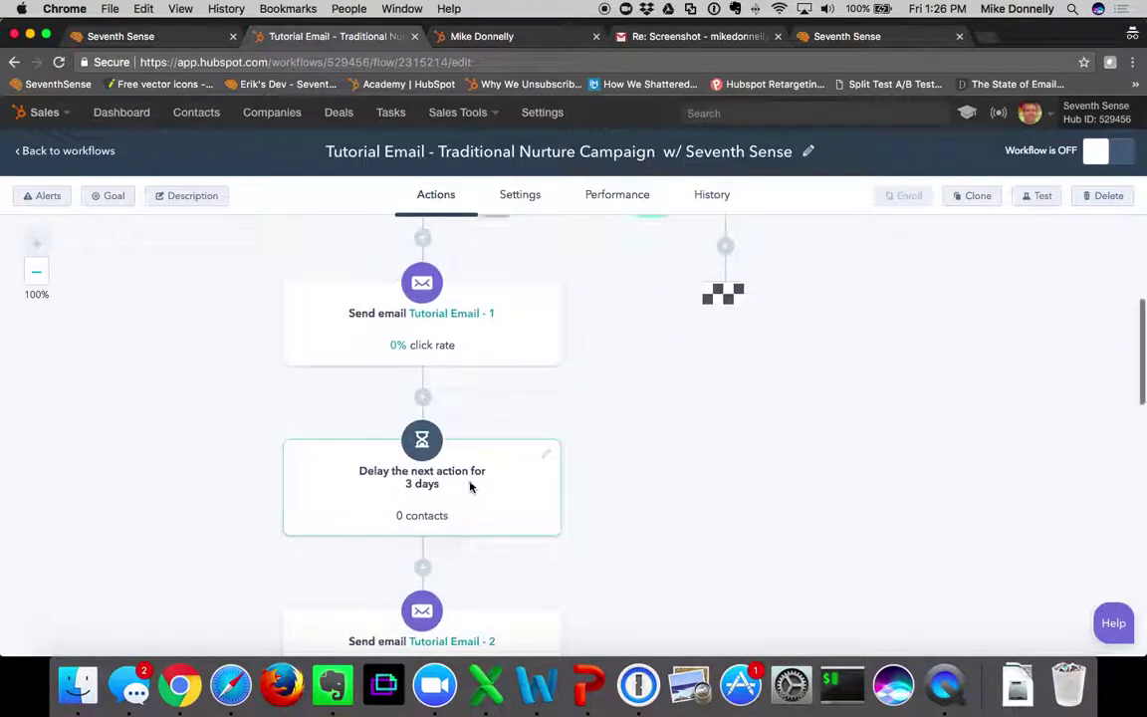
pyautogui.click(424, 570)
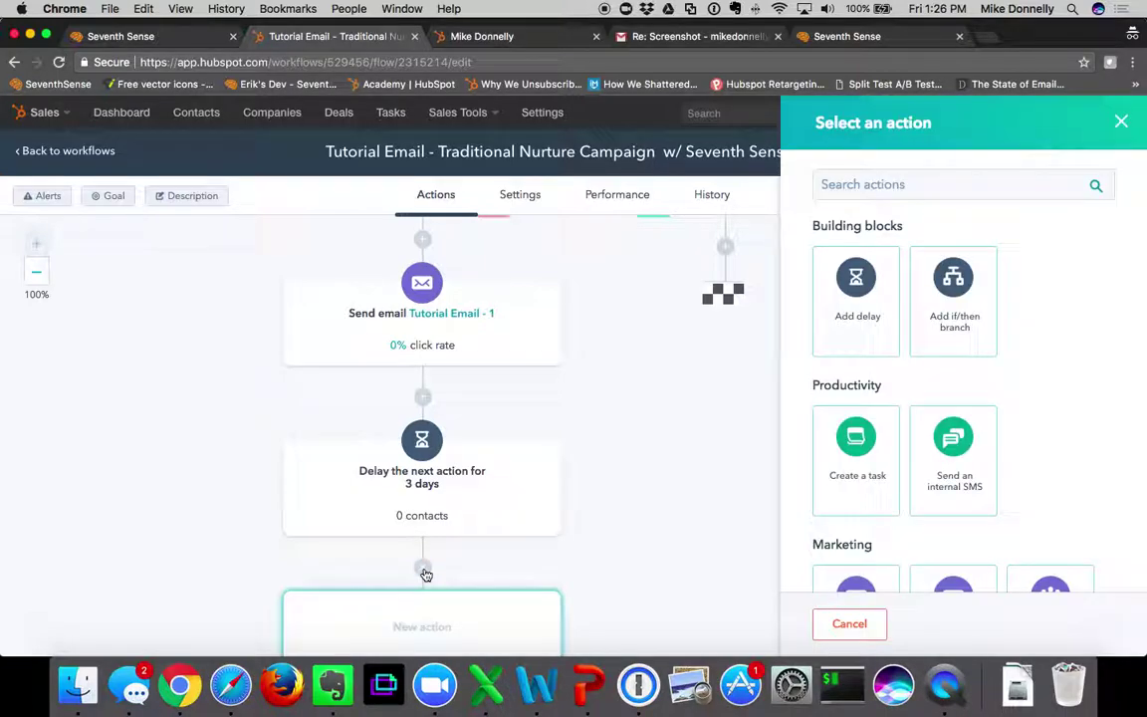
pyautogui.scroll(-5, 914, 396)
pyautogui.scroll(-10, 914, 396)
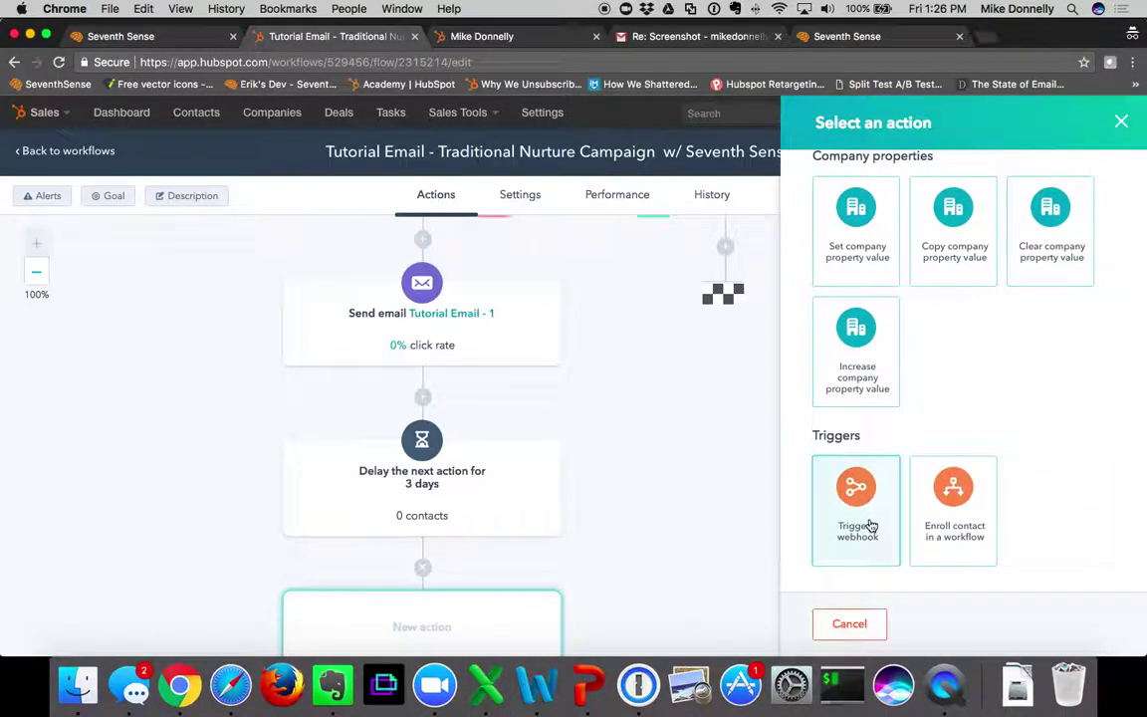
pyautogui.click(856, 513)
pyautogui.click(879, 215)
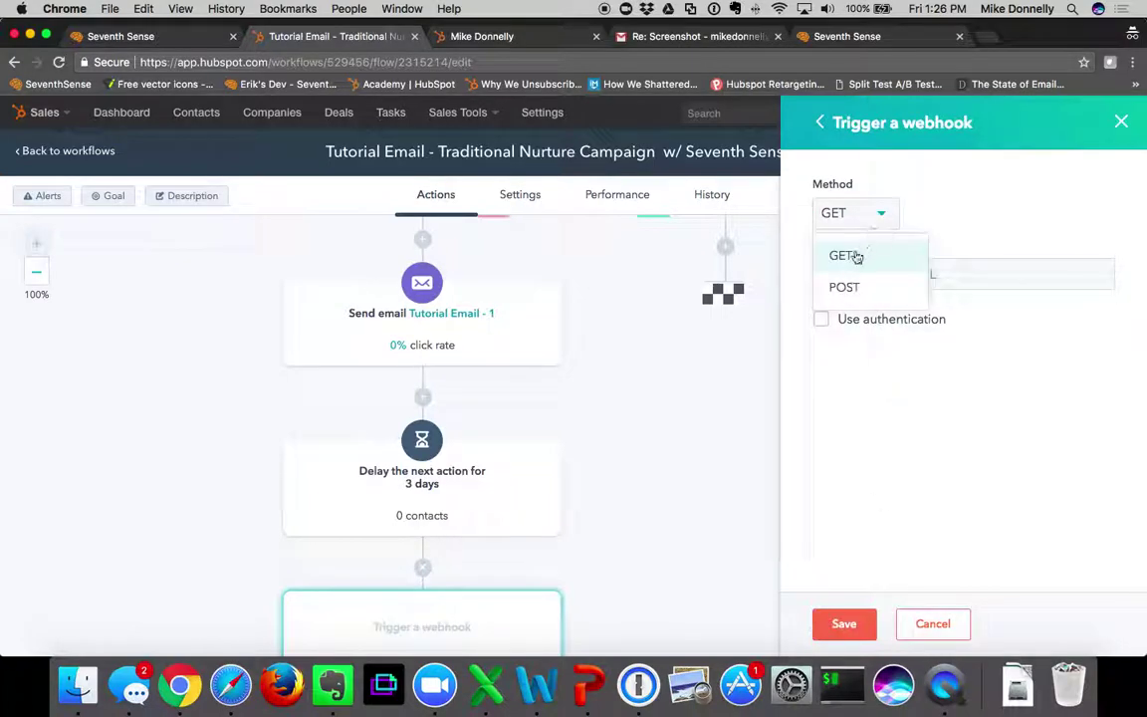
pyautogui.click(850, 288)
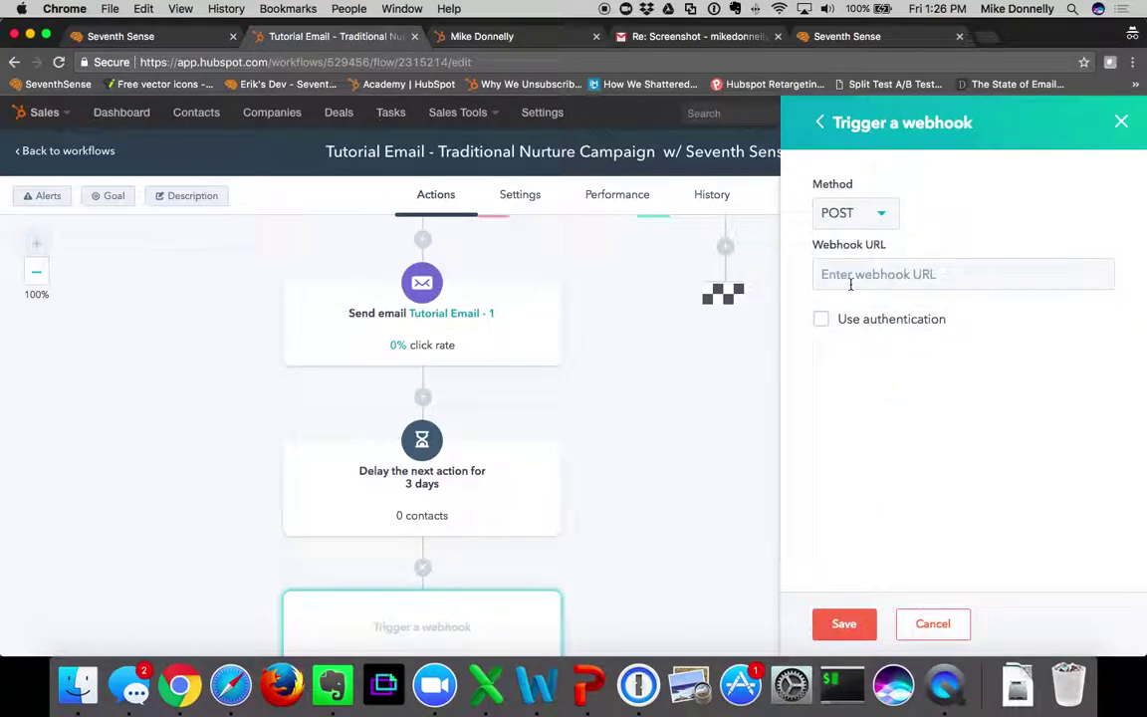
pyautogui.click(844, 621)
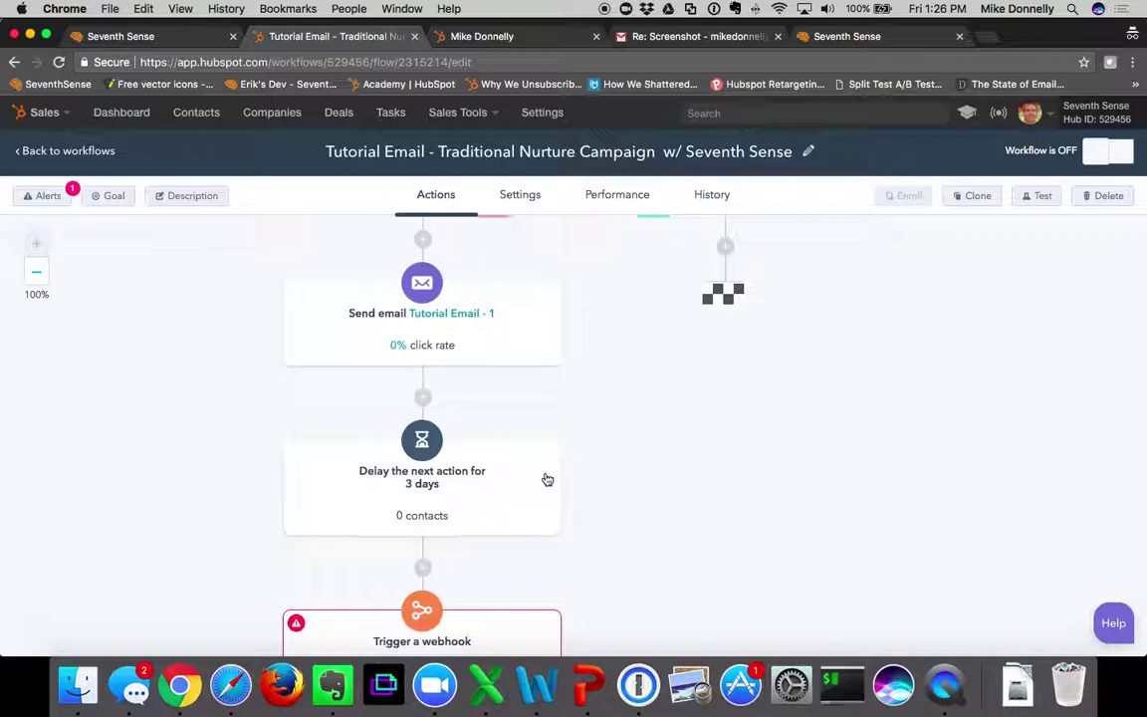
# Delete every action after the webhook: the Tutorial Email - 2, 3 and 4 sends and the 3-day delays between them
pyautogui.scroll(-5, 546, 475)
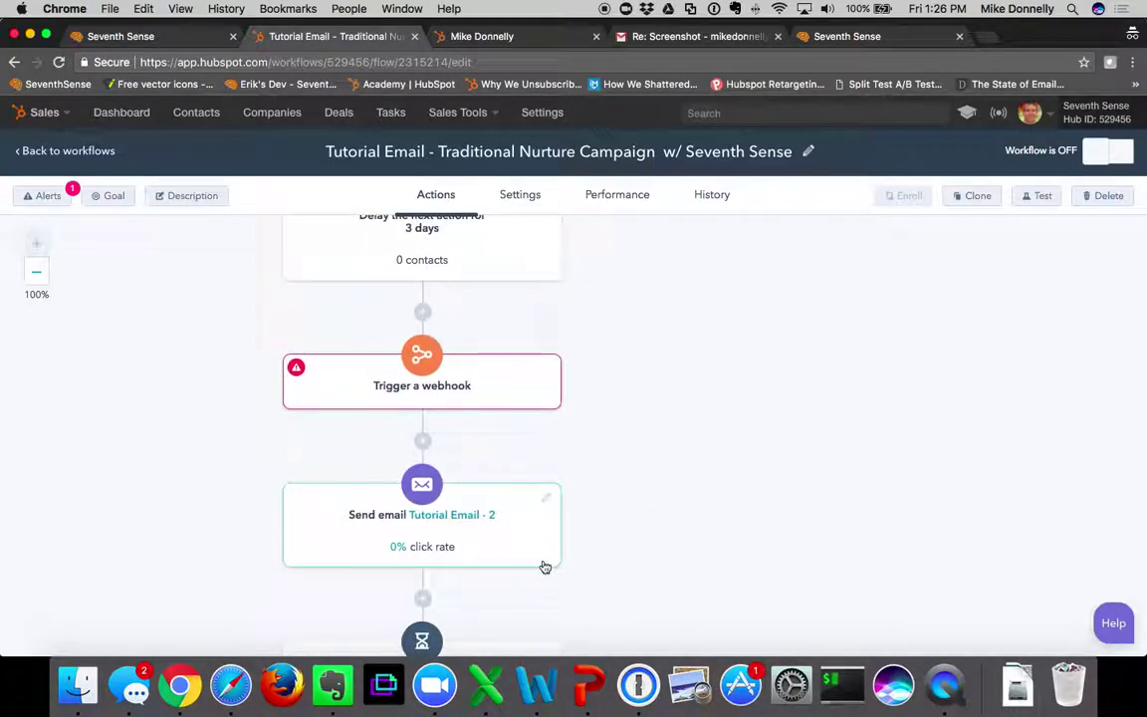
pyautogui.click(548, 495)
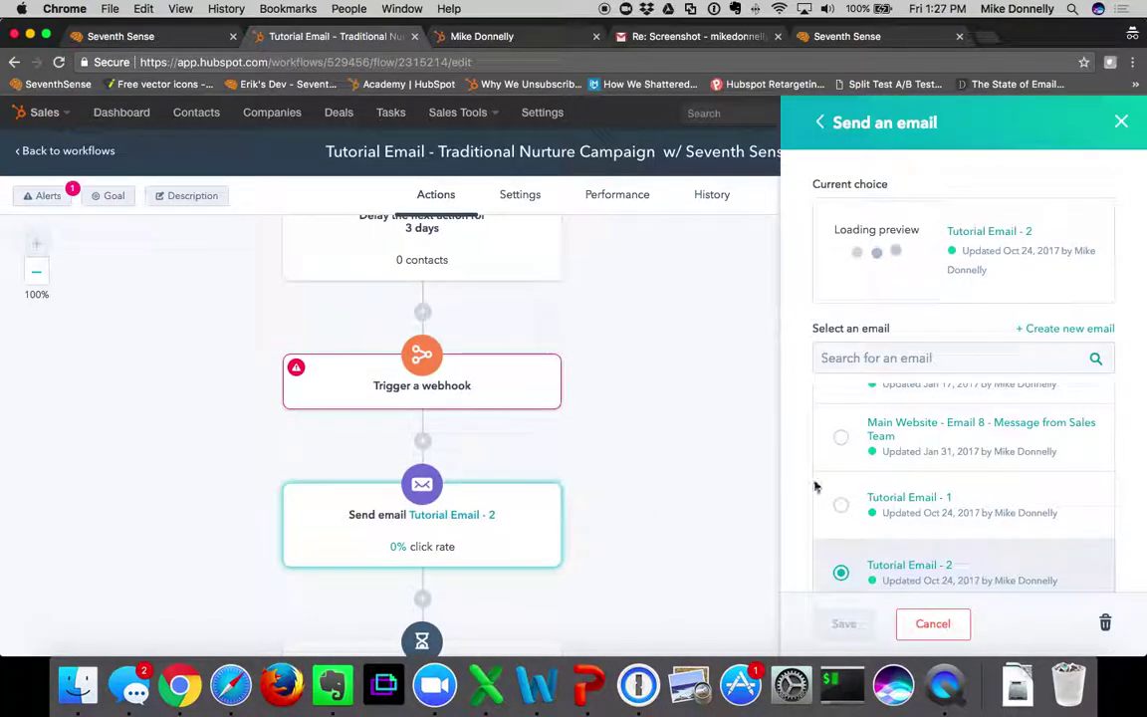
pyautogui.click(1105, 621)
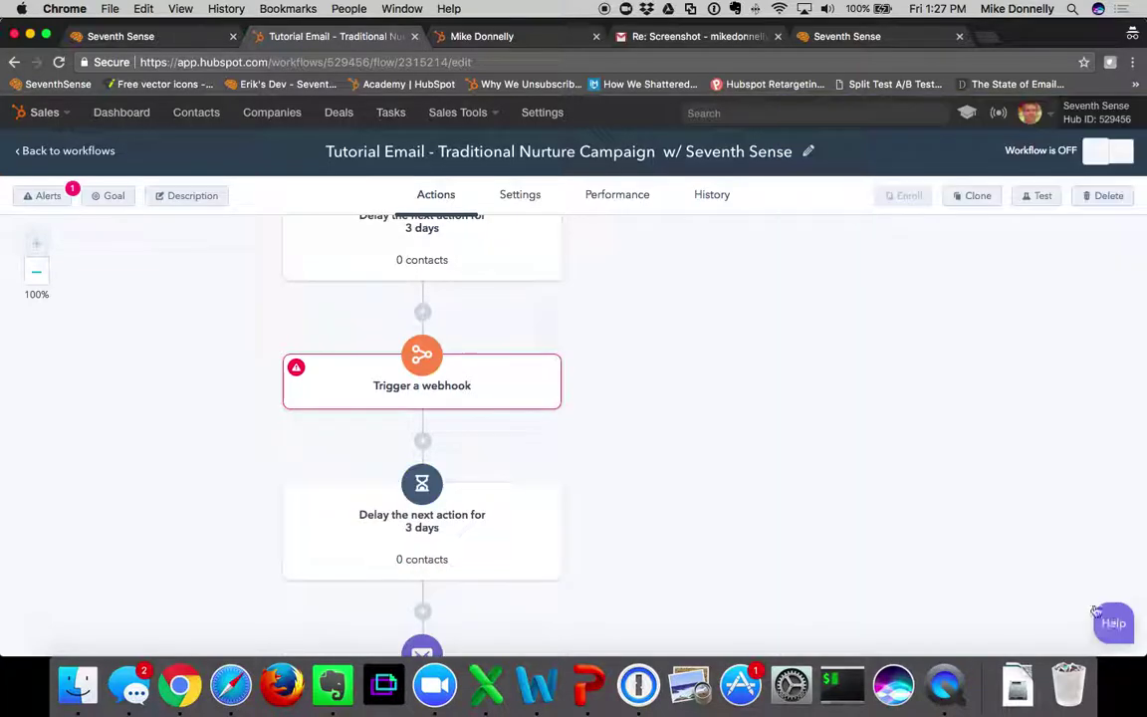
pyautogui.click(552, 497)
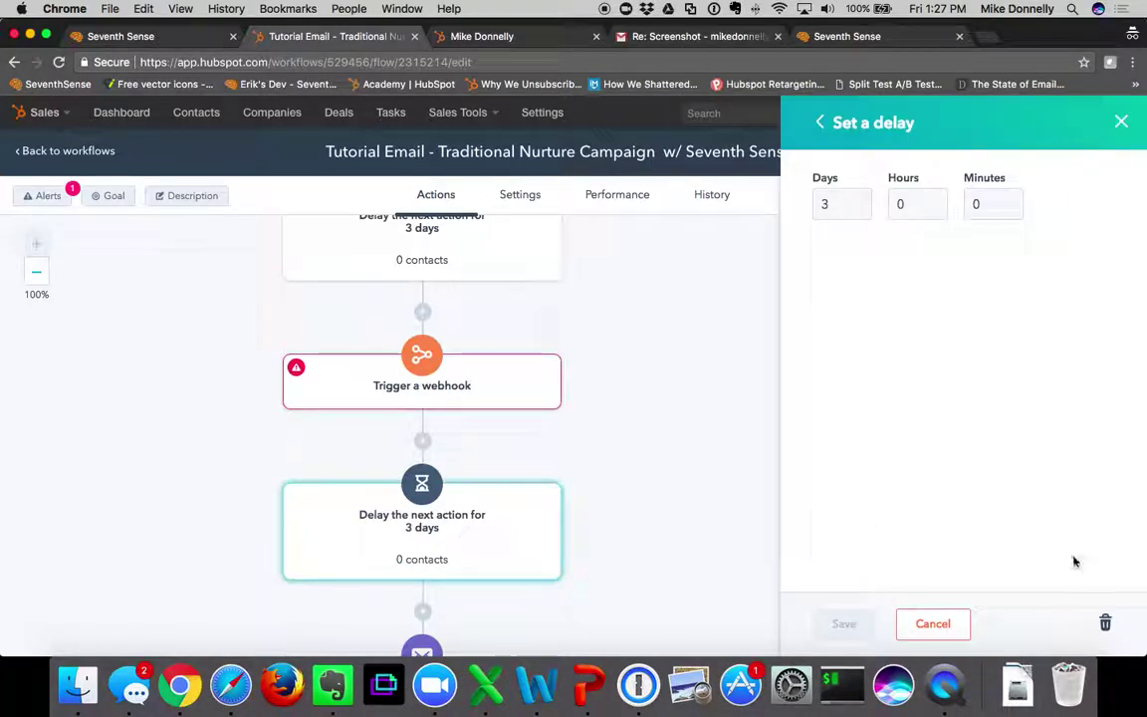
pyautogui.click(1105, 621)
pyautogui.click(552, 502)
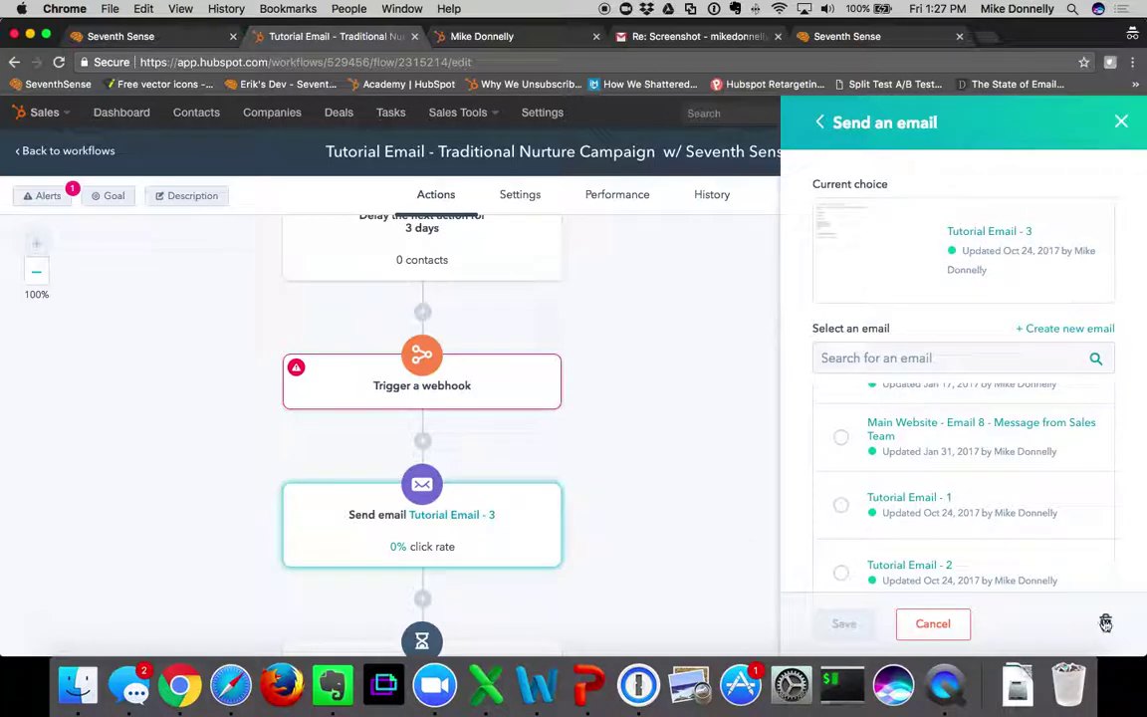
pyautogui.click(1105, 622)
pyautogui.click(549, 501)
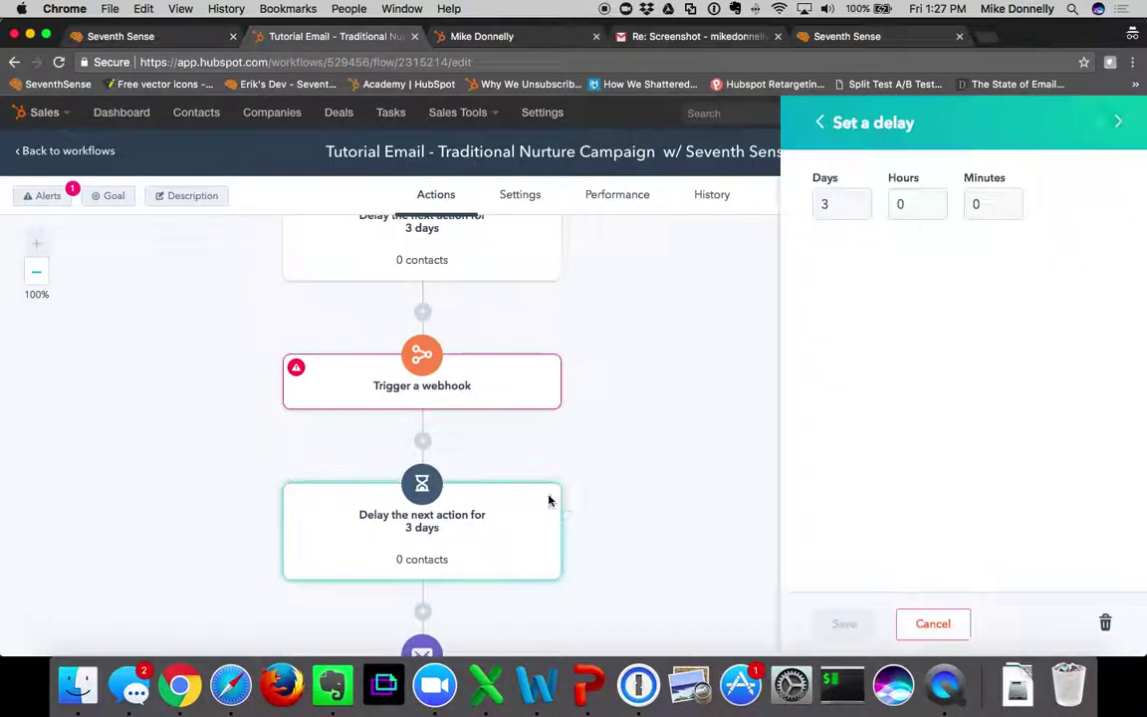
pyautogui.click(1104, 621)
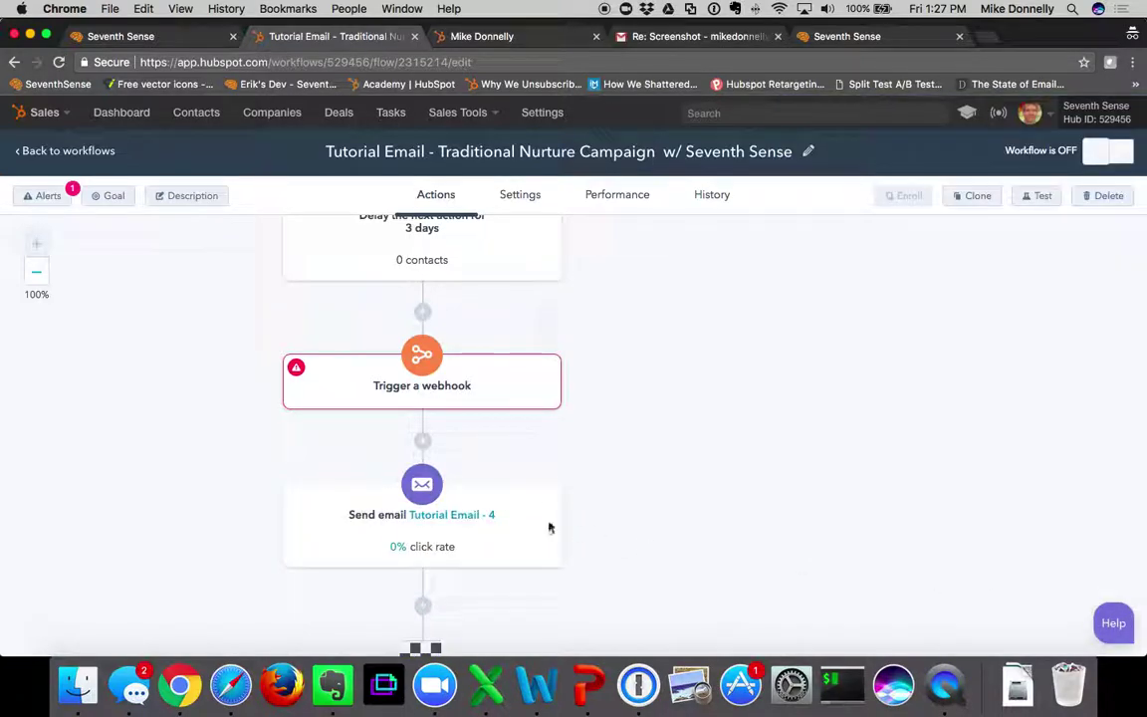
pyautogui.click(543, 502)
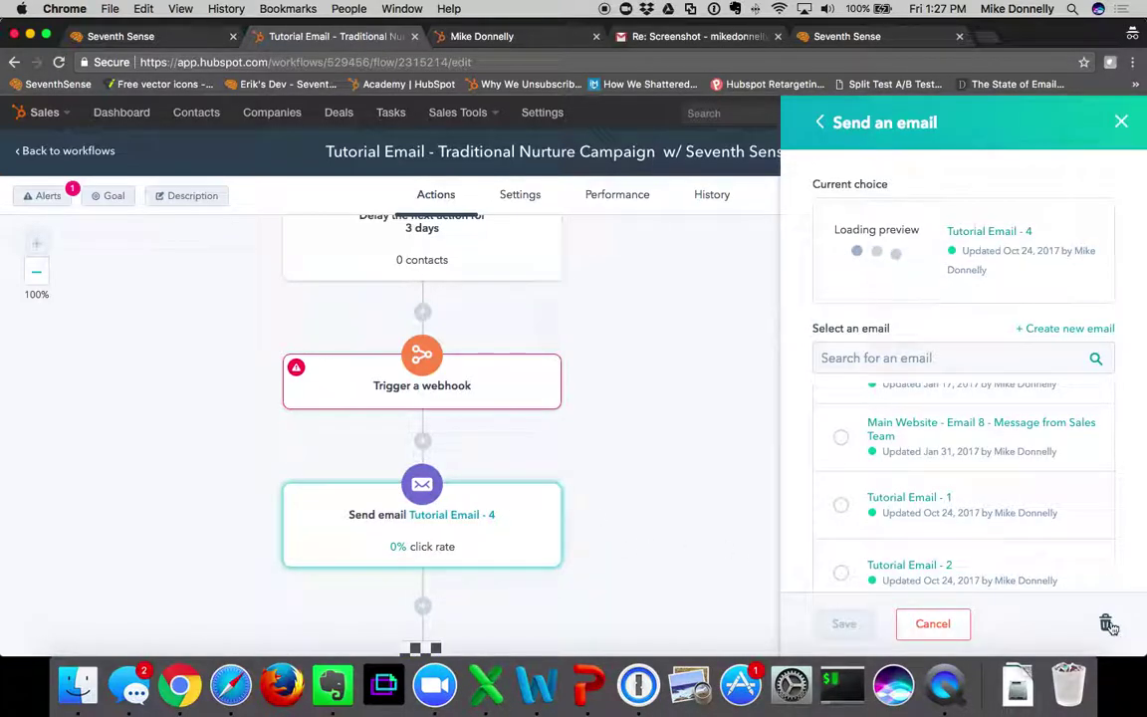
pyautogui.click(1107, 625)
# Review the shortened workflow from the enrollment criteria through the Tutorial Email - 1 branch to the webhook ending its NO path
pyautogui.scroll(10, 740, 458)
pyautogui.scroll(2, 739, 458)
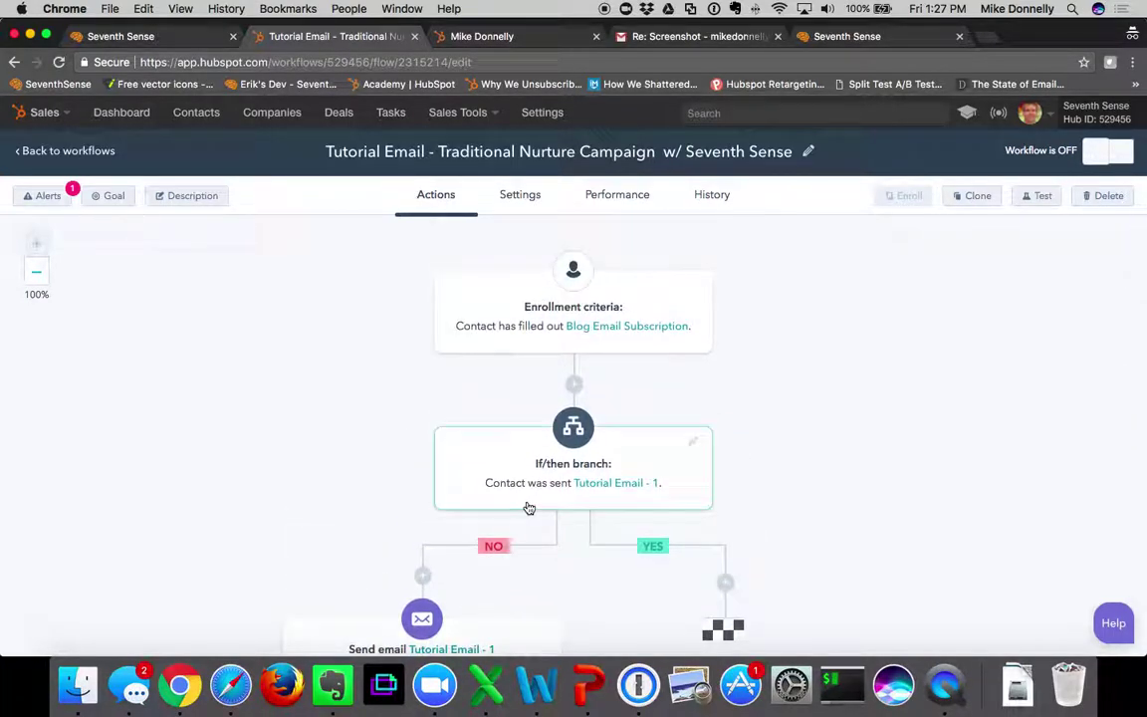
pyautogui.scroll(-10, 528, 513)
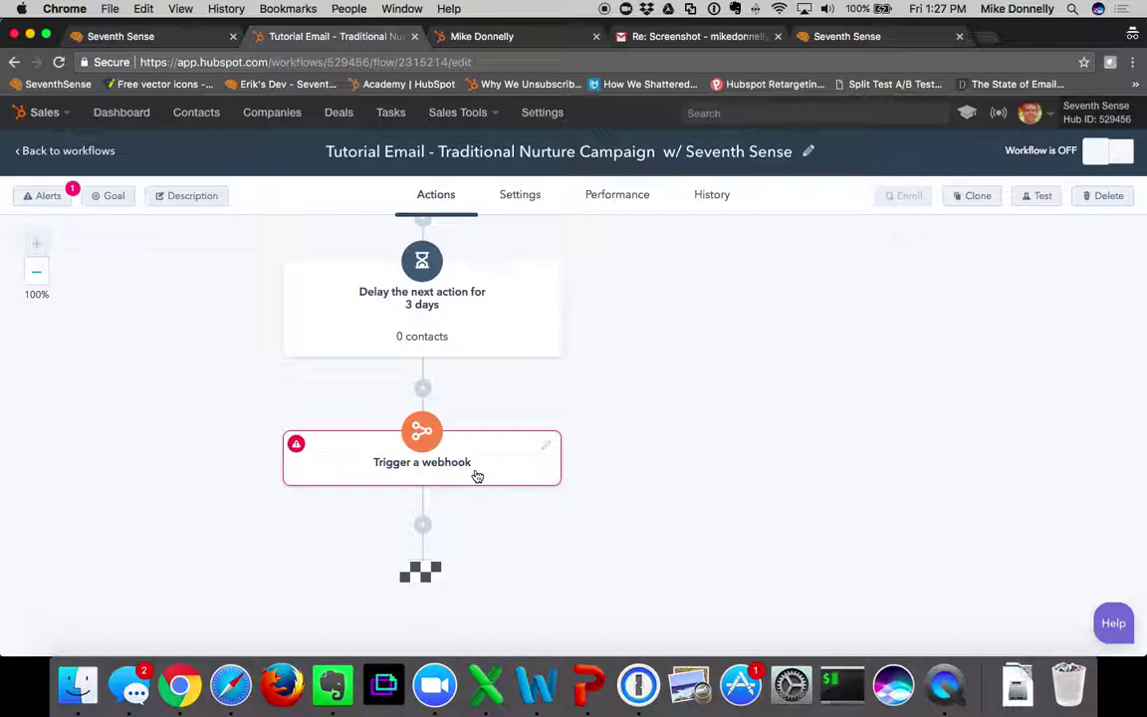
pyautogui.scroll(10, 477, 476)
pyautogui.hscroll(-3, 476, 473)
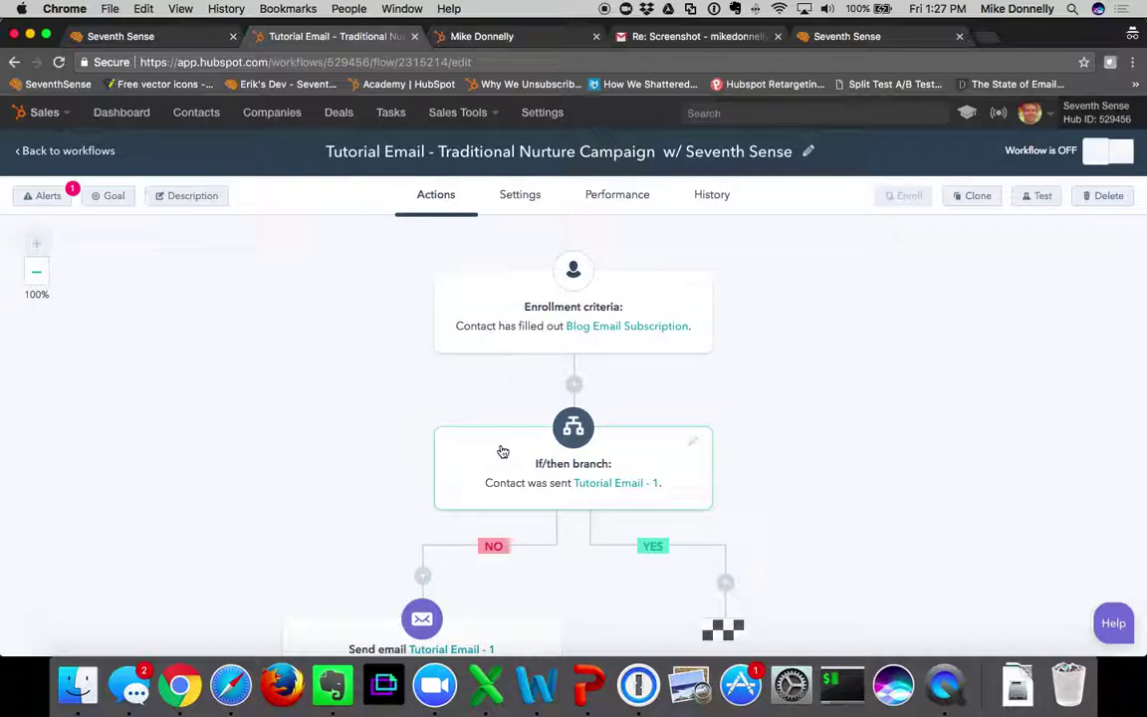
pyautogui.scroll(-1, 503, 452)
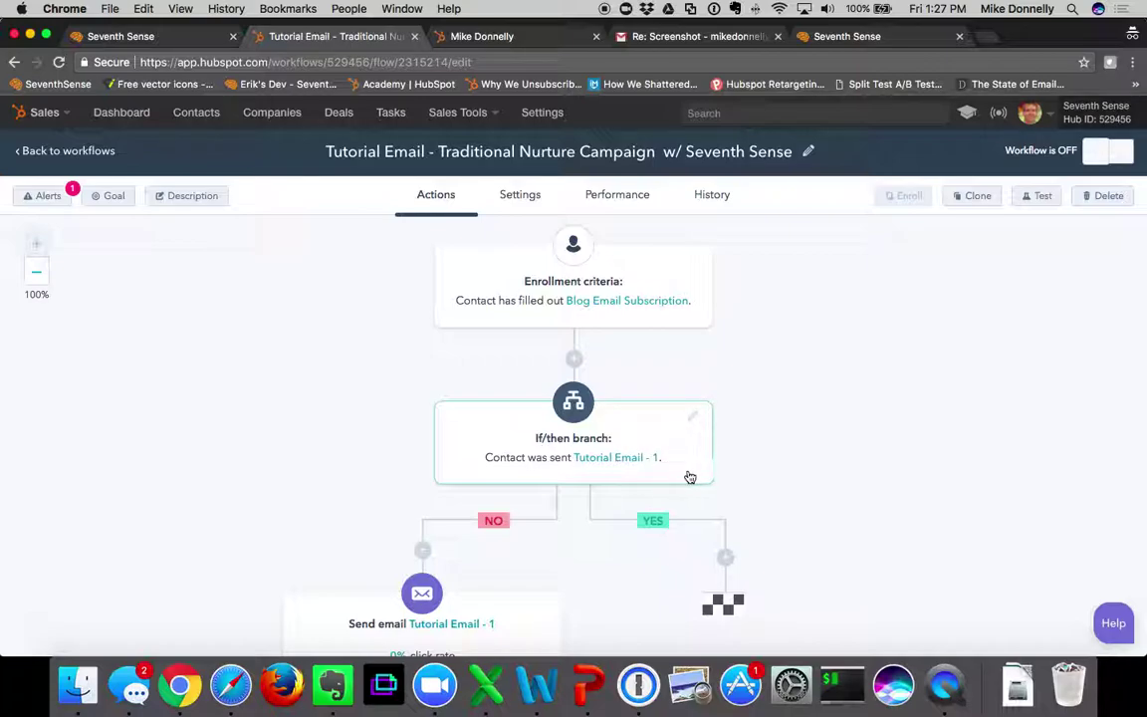
# Add an if/then branch on the YES path of the Tutorial Email - 1 branch for contacts who were sent Tutorial Email - 2
pyautogui.scroll(-3, 702, 447)
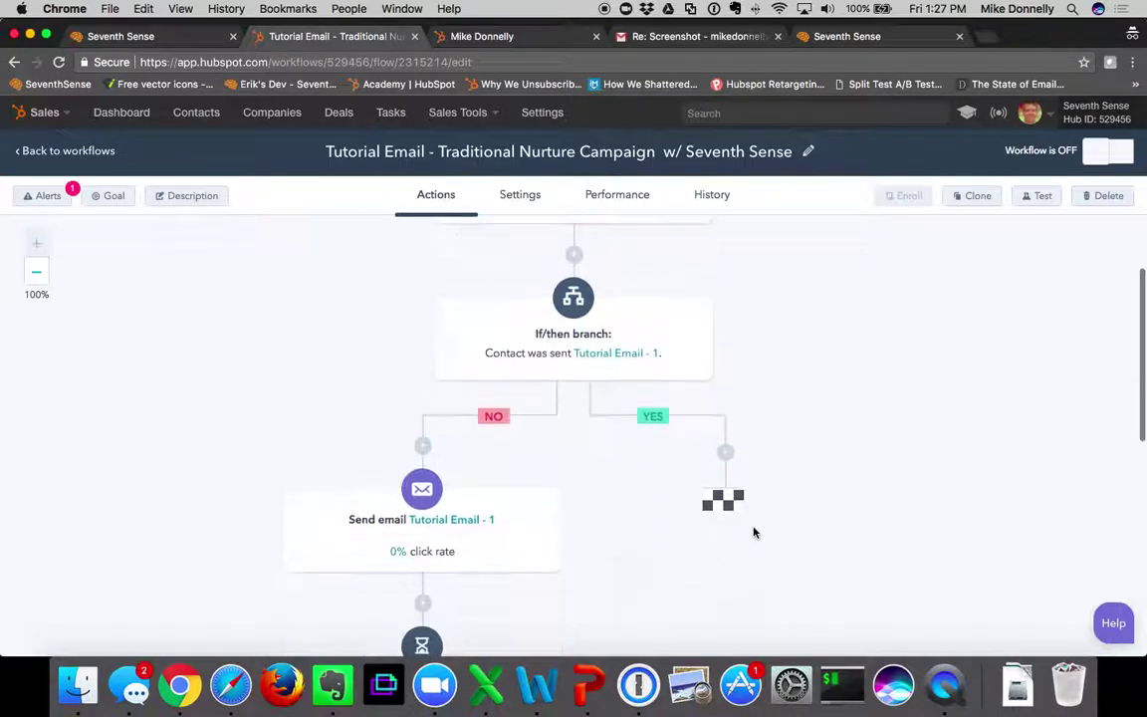
pyautogui.click(722, 443)
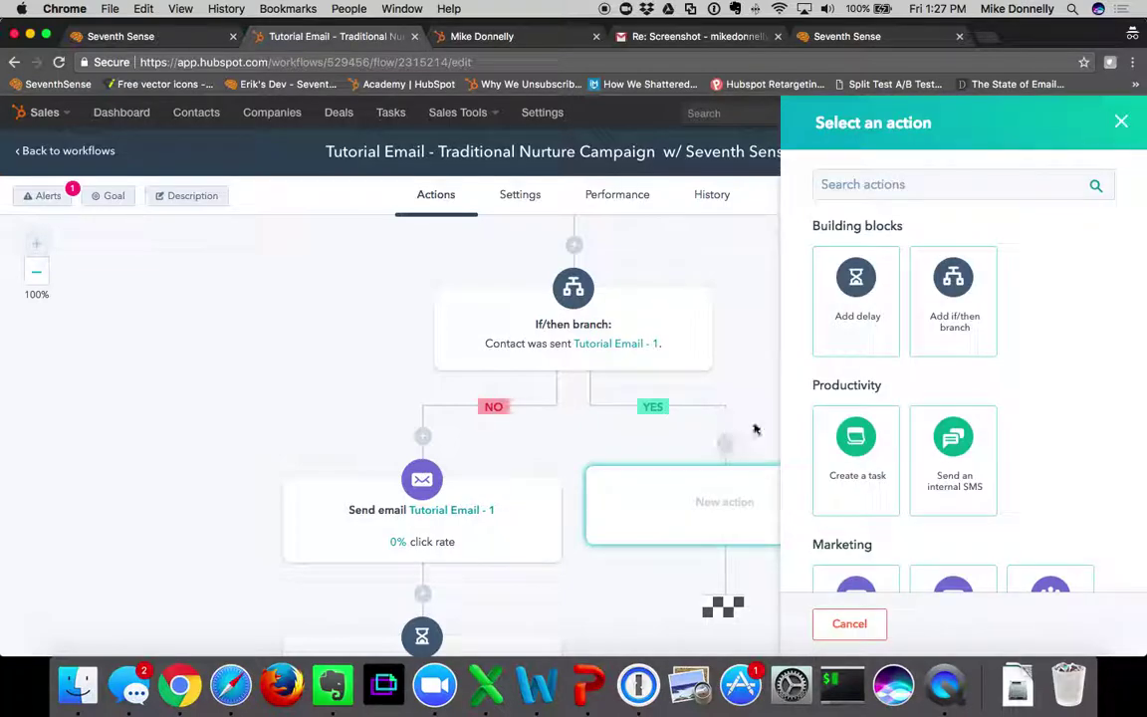
pyautogui.click(929, 301)
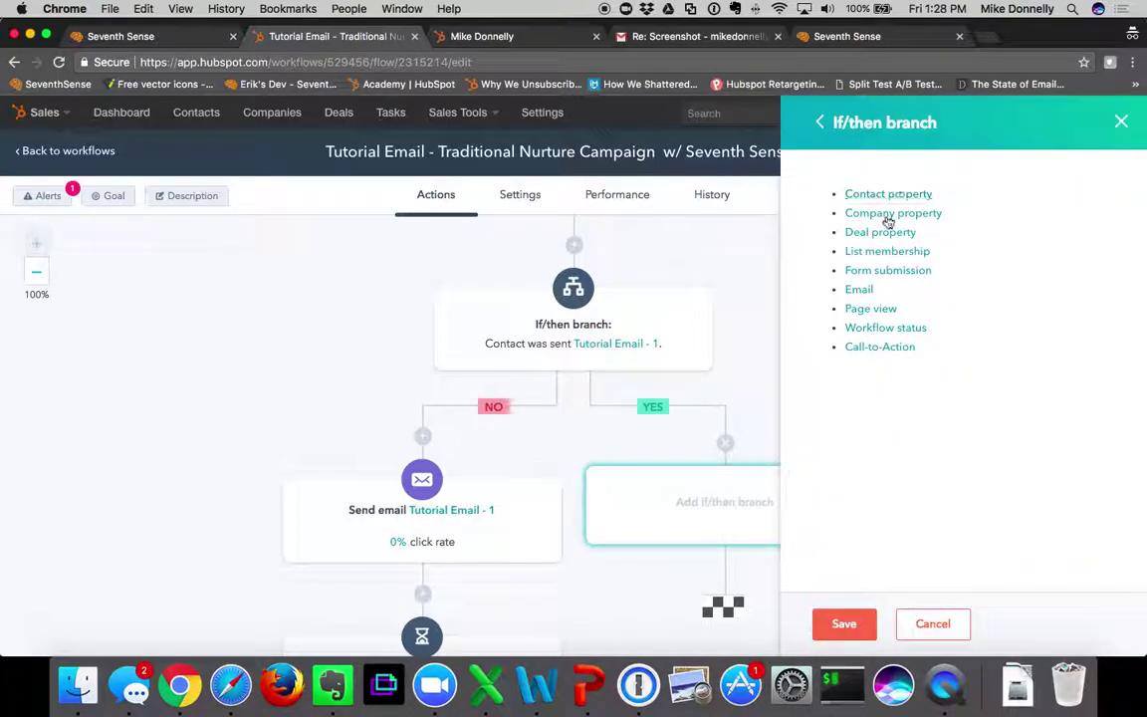
pyautogui.click(858, 292)
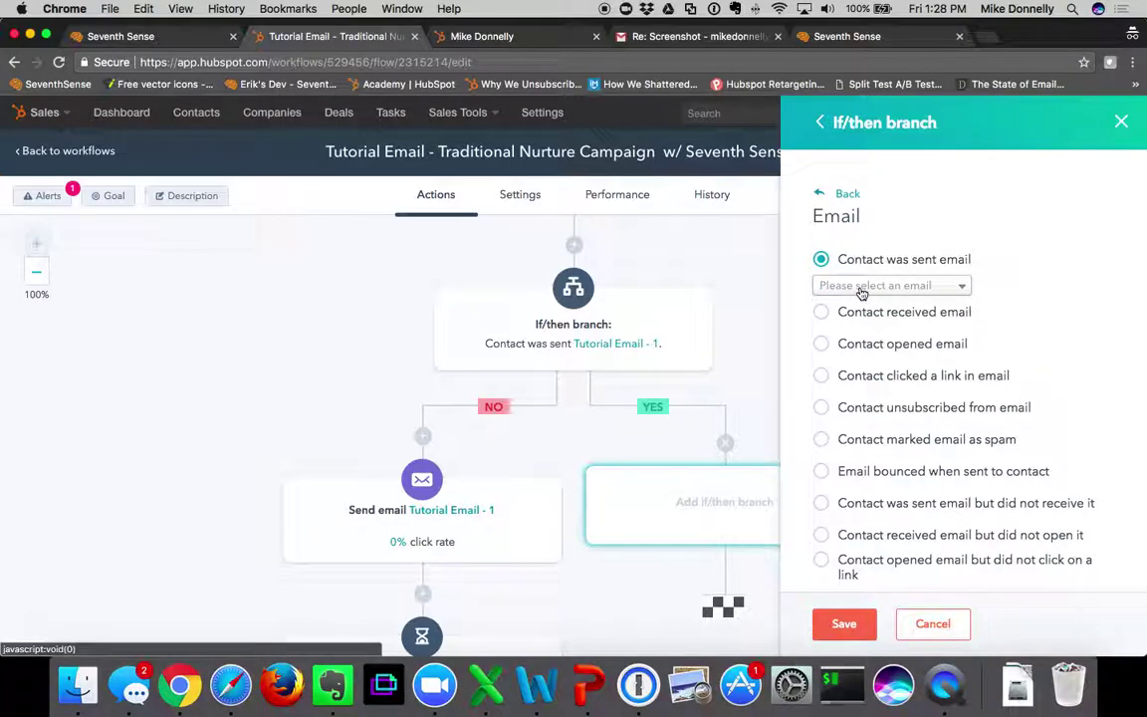
pyautogui.click(859, 288)
pyautogui.write('email 2')
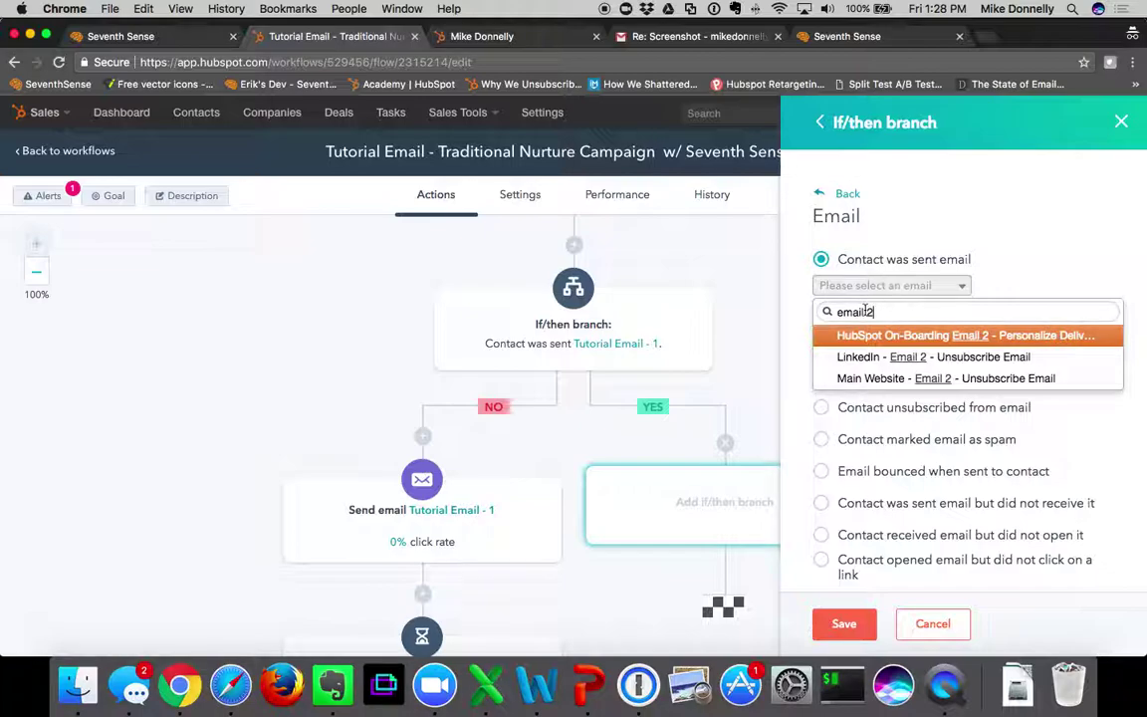
pyautogui.press('BackSpace')
pyautogui.press('BackSpace')
pyautogui.write('- ')
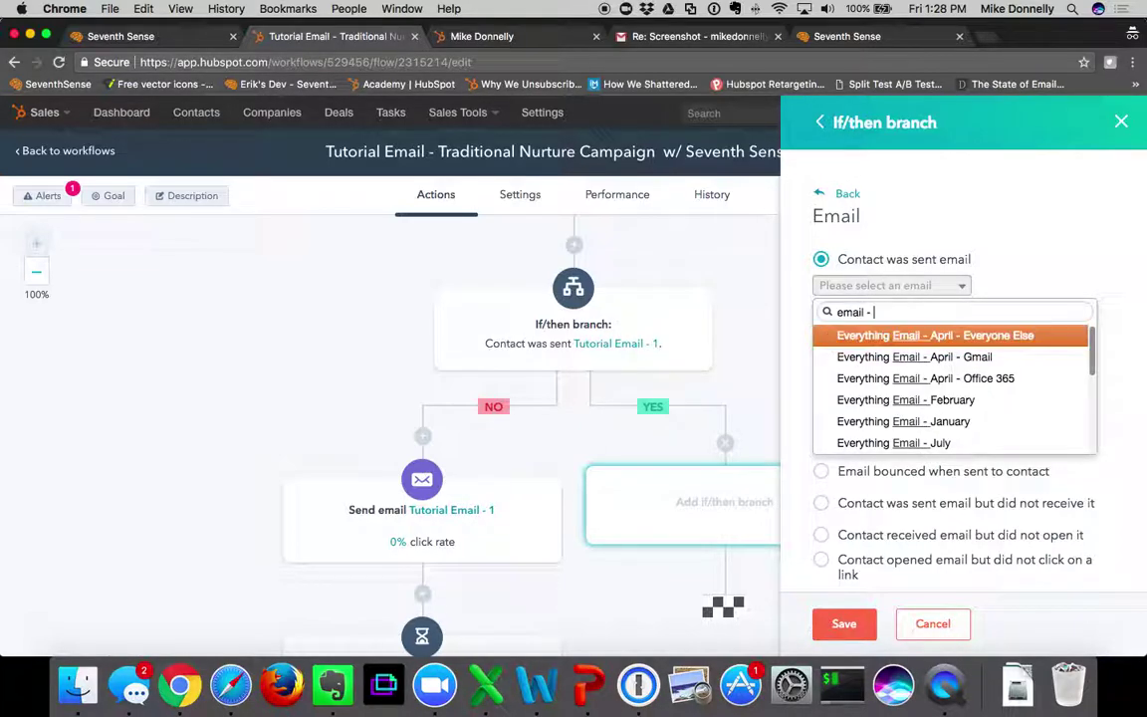
pyautogui.write('2')
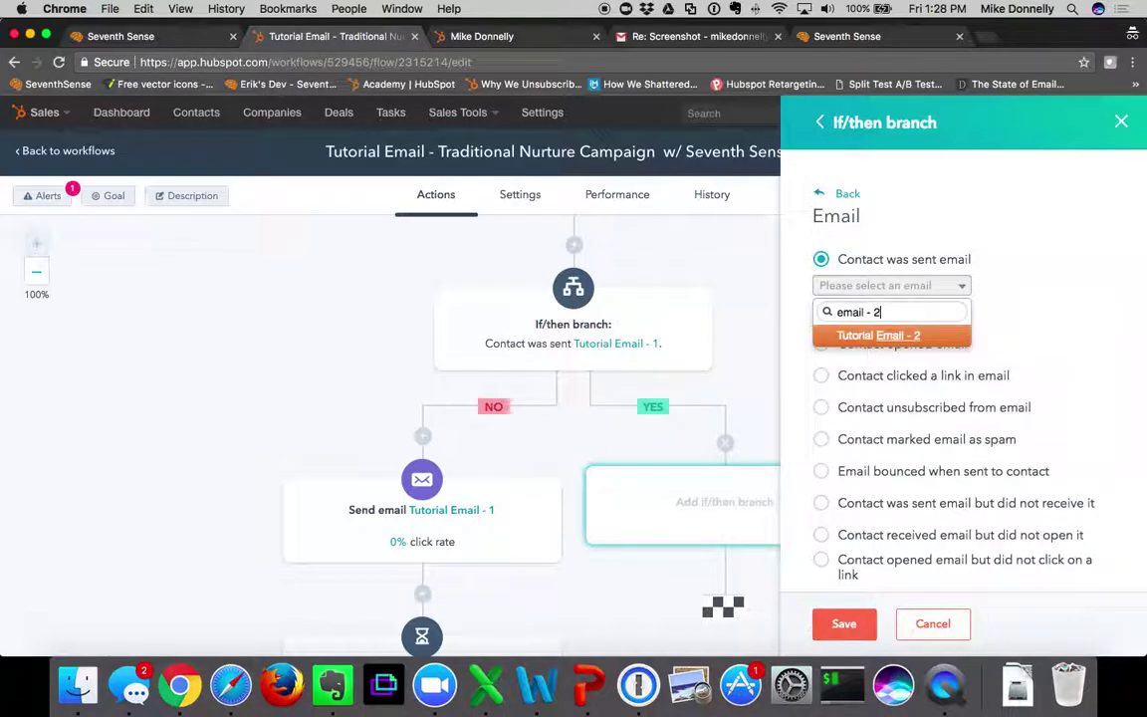
pyautogui.click(874, 341)
pyautogui.click(843, 625)
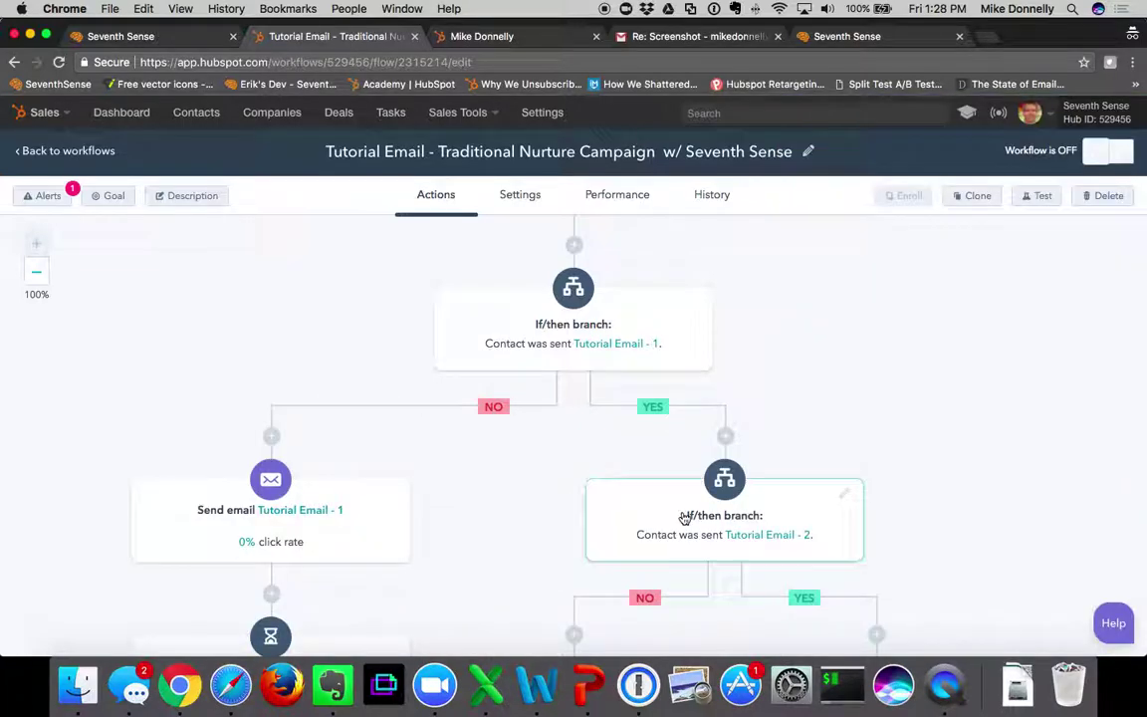
# Add a Send email action with Tutorial Email - 2 on the NO path of the Tutorial Email - 2 branch
pyautogui.scroll(-4, 534, 492)
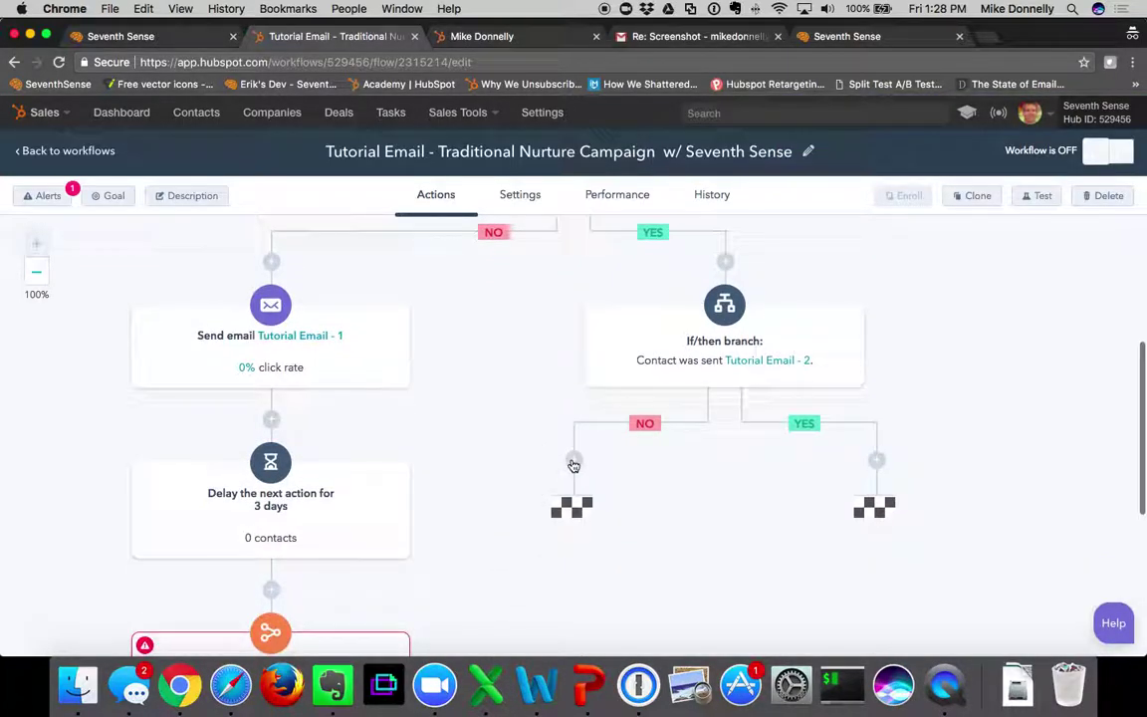
pyautogui.click(574, 463)
pyautogui.scroll(-3, 865, 391)
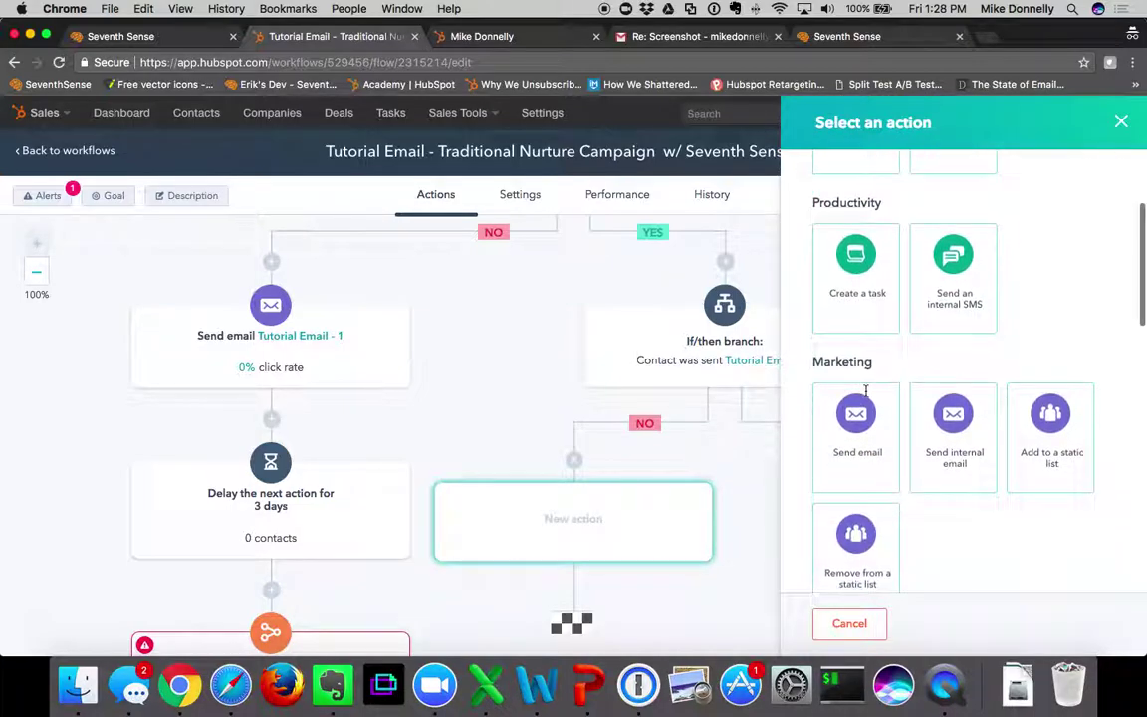
pyautogui.click(857, 426)
pyautogui.click(836, 362)
pyautogui.write('tutori')
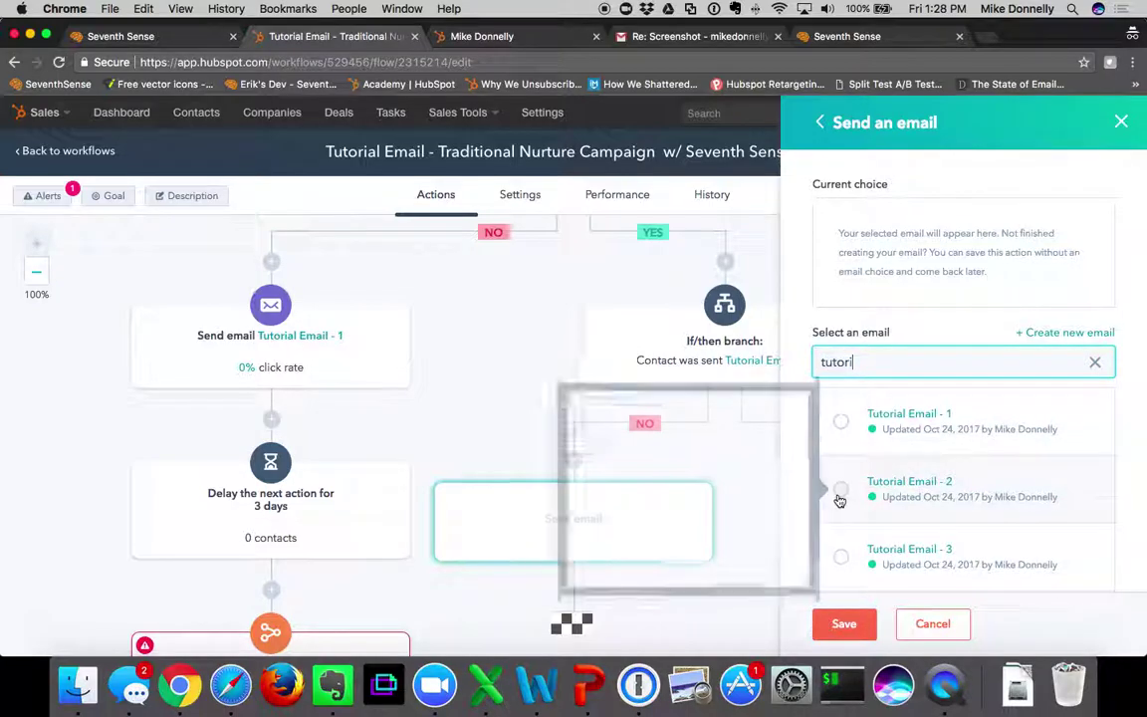
pyautogui.click(840, 489)
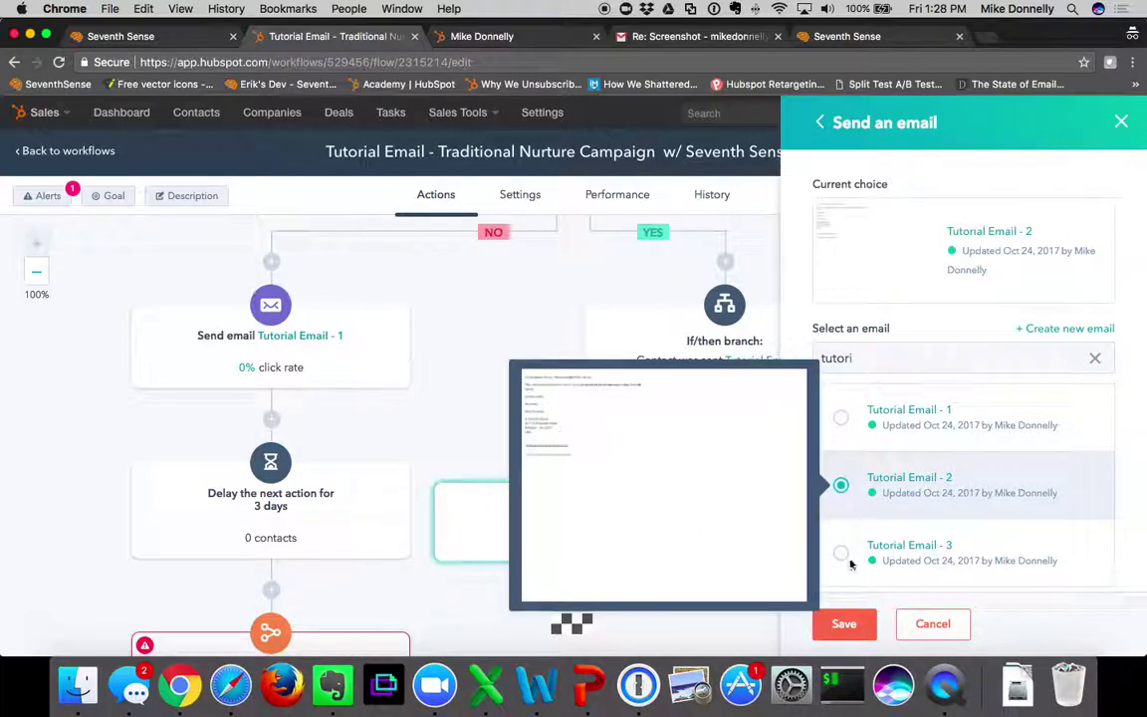
pyautogui.click(844, 623)
# Add a 3-day delay after the Tutorial Email - 2 send
pyautogui.scroll(-5, 617, 507)
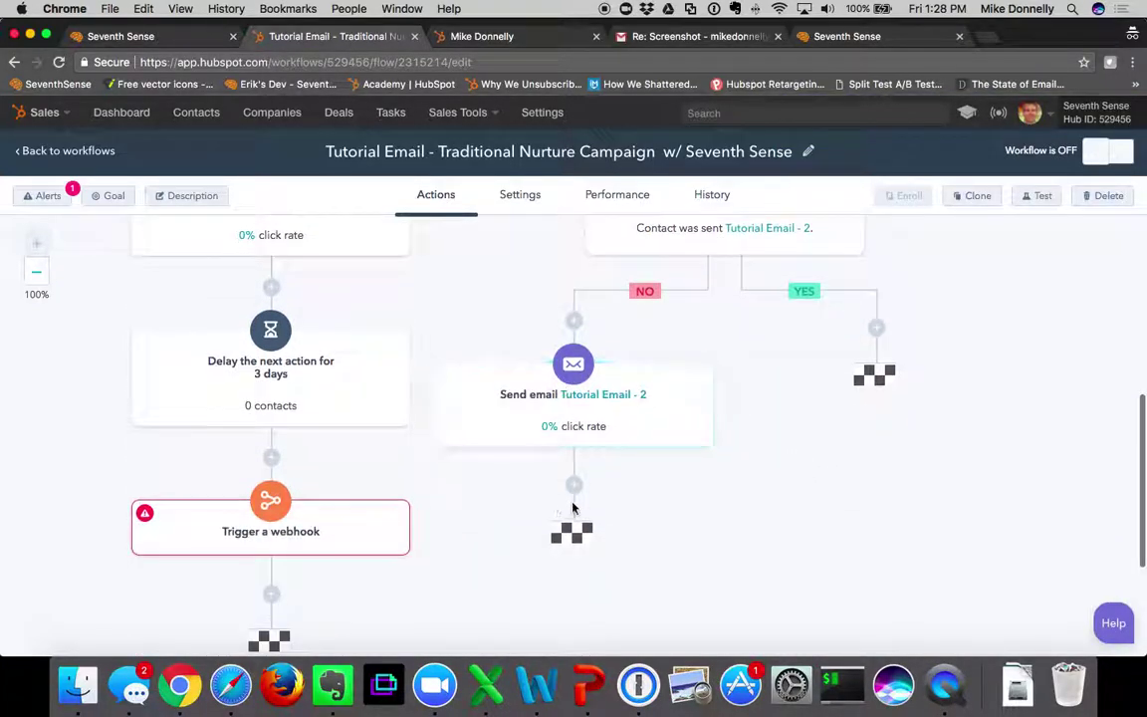
pyautogui.click(575, 485)
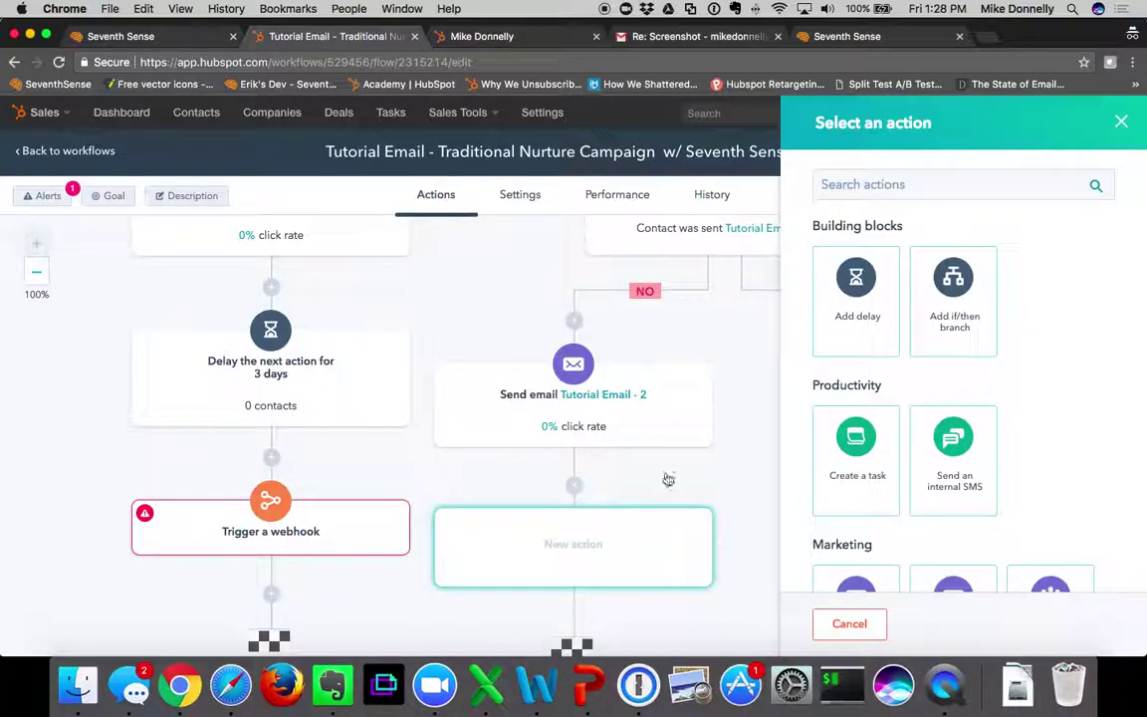
pyautogui.click(867, 305)
pyautogui.moveTo(831, 201); pyautogui.dragTo(814, 205)
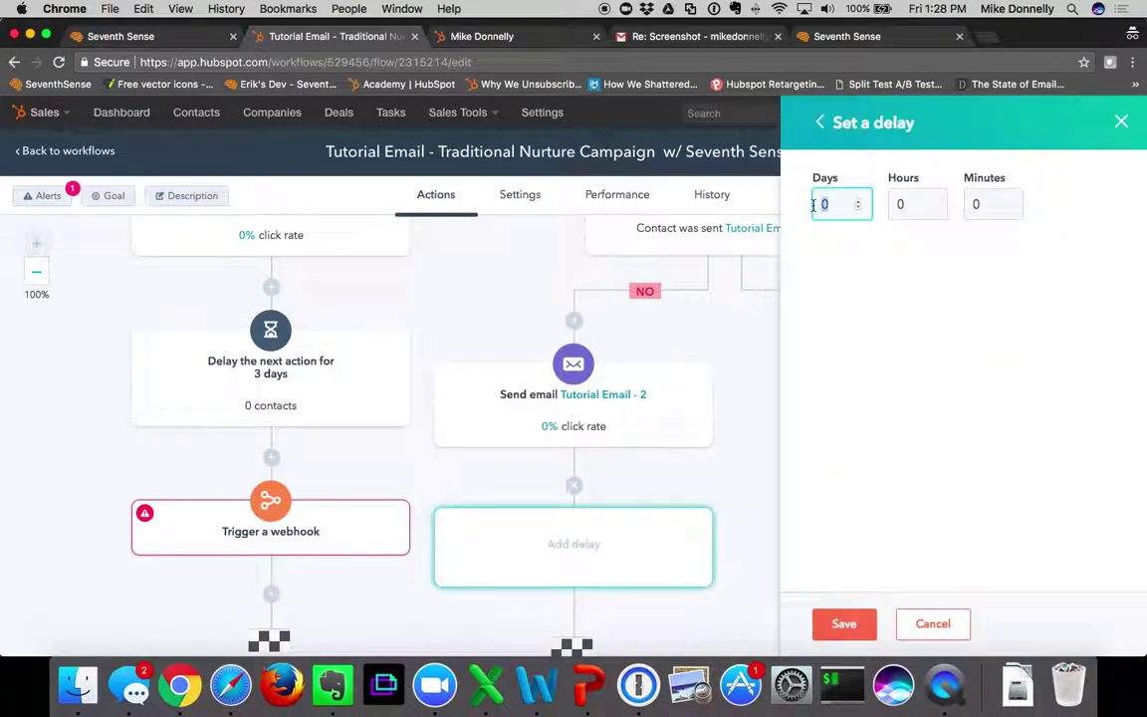
pyautogui.write('3')
pyautogui.click(843, 623)
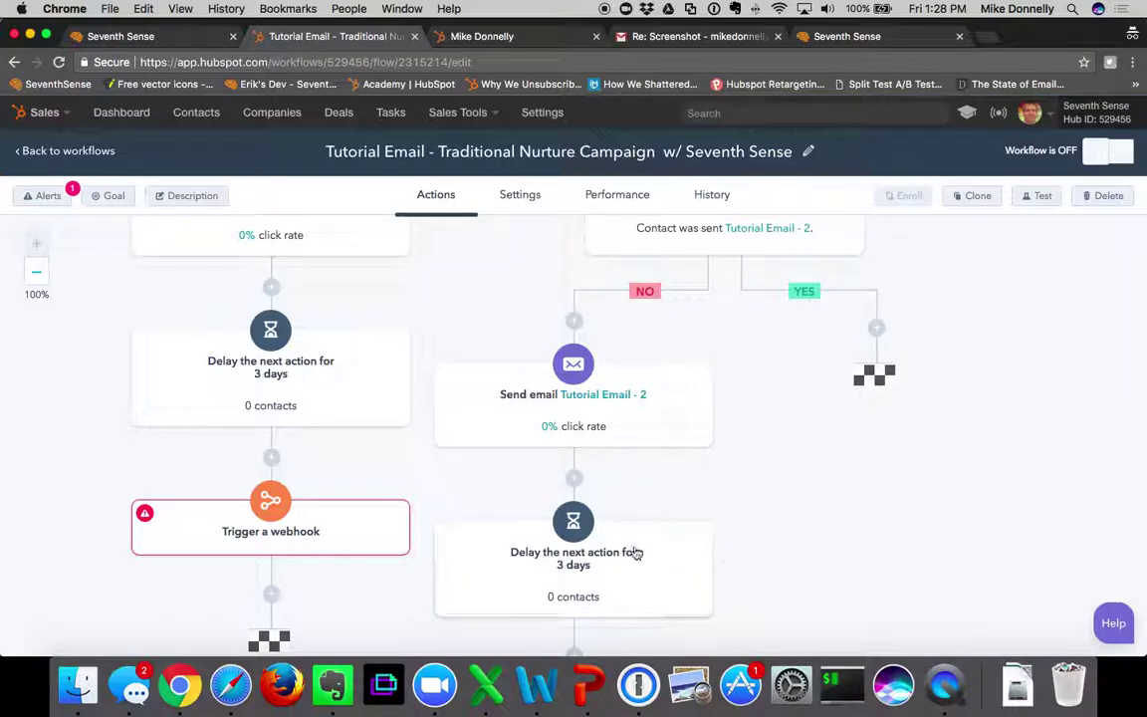
# Add a Trigger a webhook action with the POST method after the delay following Tutorial Email - 2, leaving its URL empty
pyautogui.scroll(-3, 627, 547)
pyautogui.click(574, 502)
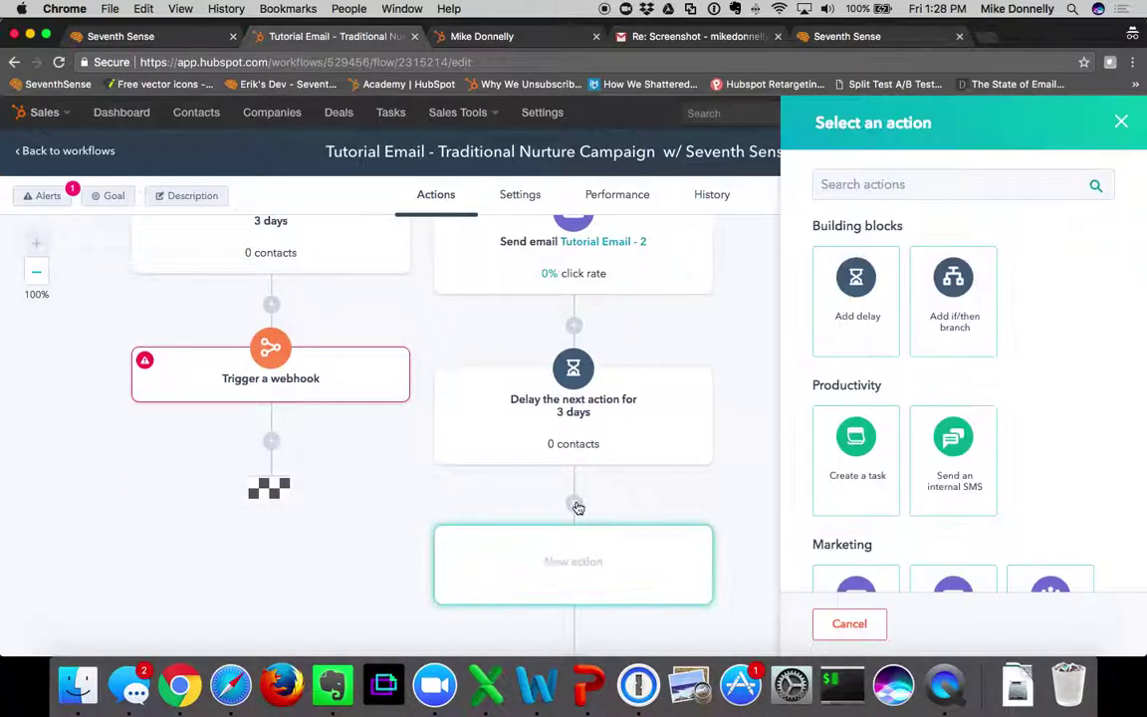
pyautogui.scroll(-5, 926, 410)
pyautogui.click(841, 492)
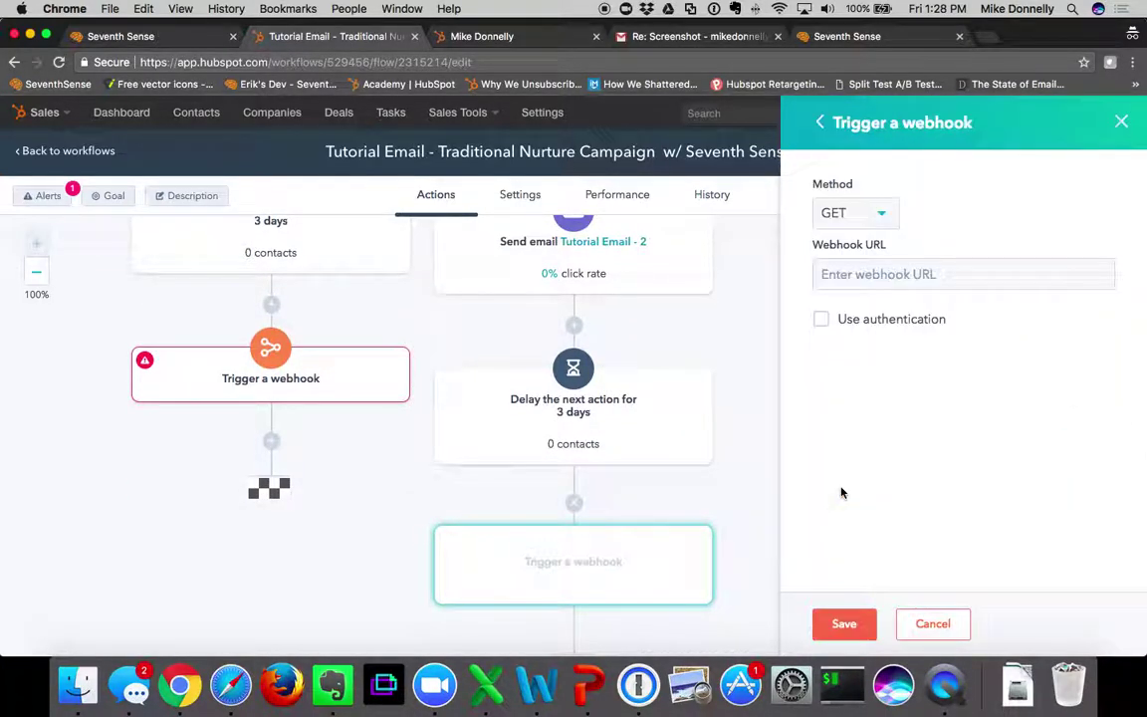
pyautogui.click(844, 215)
pyautogui.click(843, 286)
pyautogui.click(844, 624)
# Add an if/then branch on the YES path of the Tutorial Email - 2 branch for contacts who were sent Tutorial Email - 3
pyautogui.scroll(10, 852, 370)
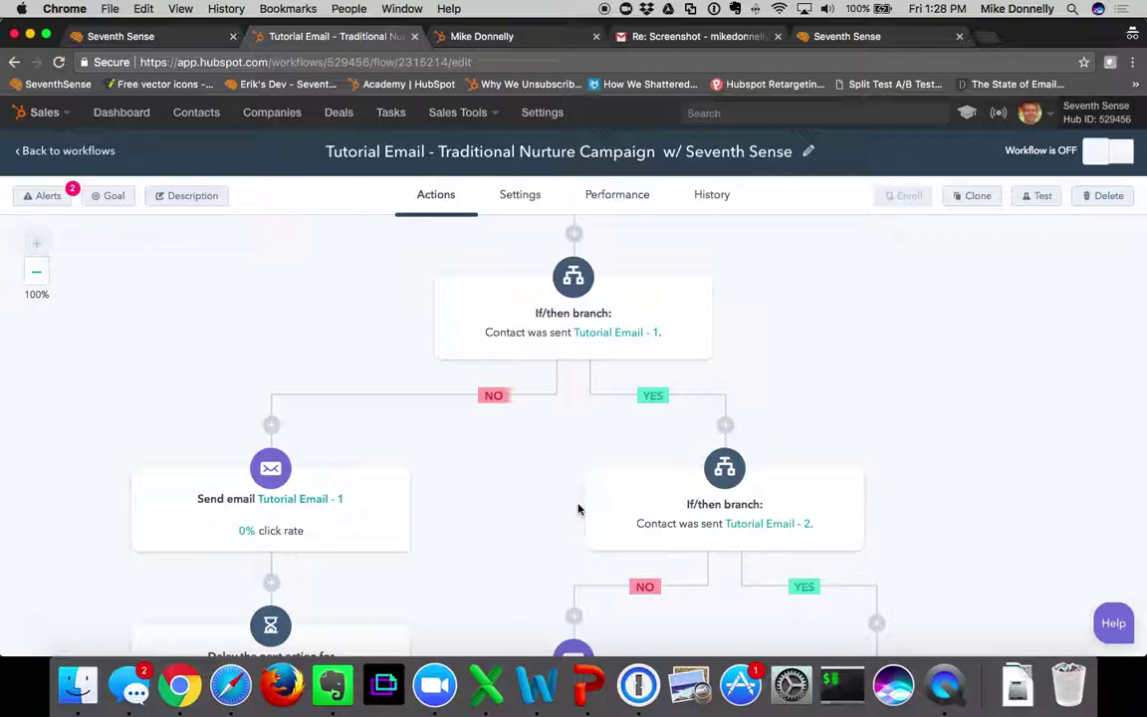
pyautogui.scroll(5, 578, 506)
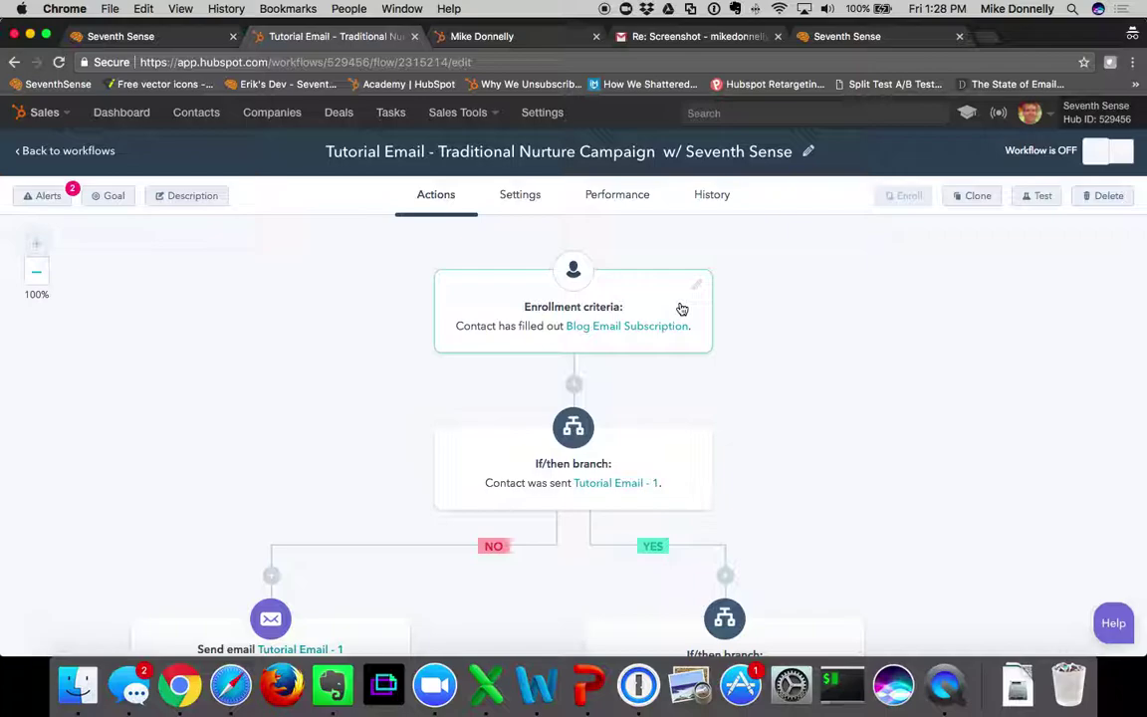
pyautogui.scroll(-7, 670, 463)
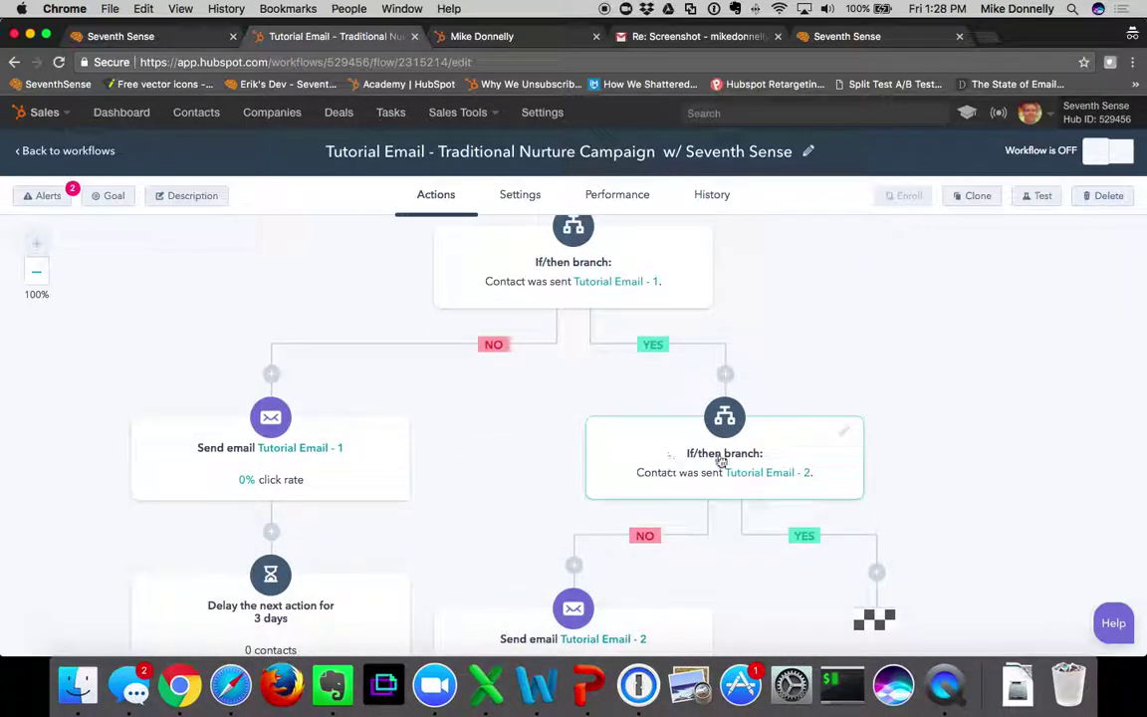
pyautogui.scroll(-6, 961, 456)
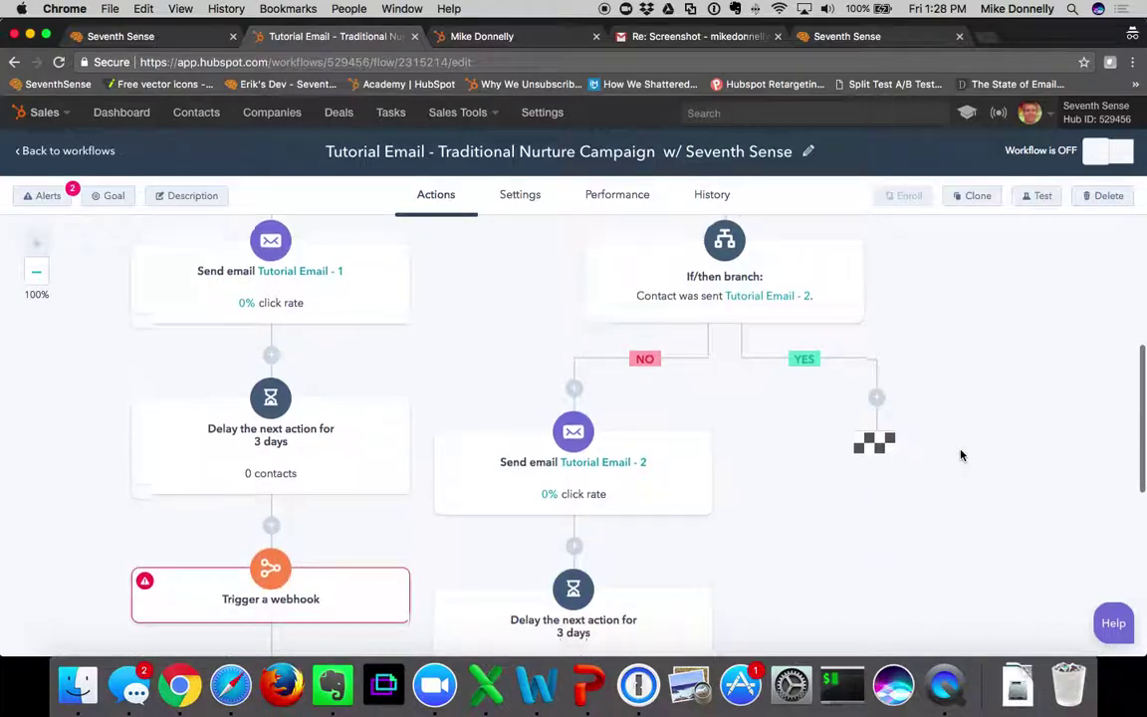
pyautogui.click(876, 388)
pyautogui.click(977, 294)
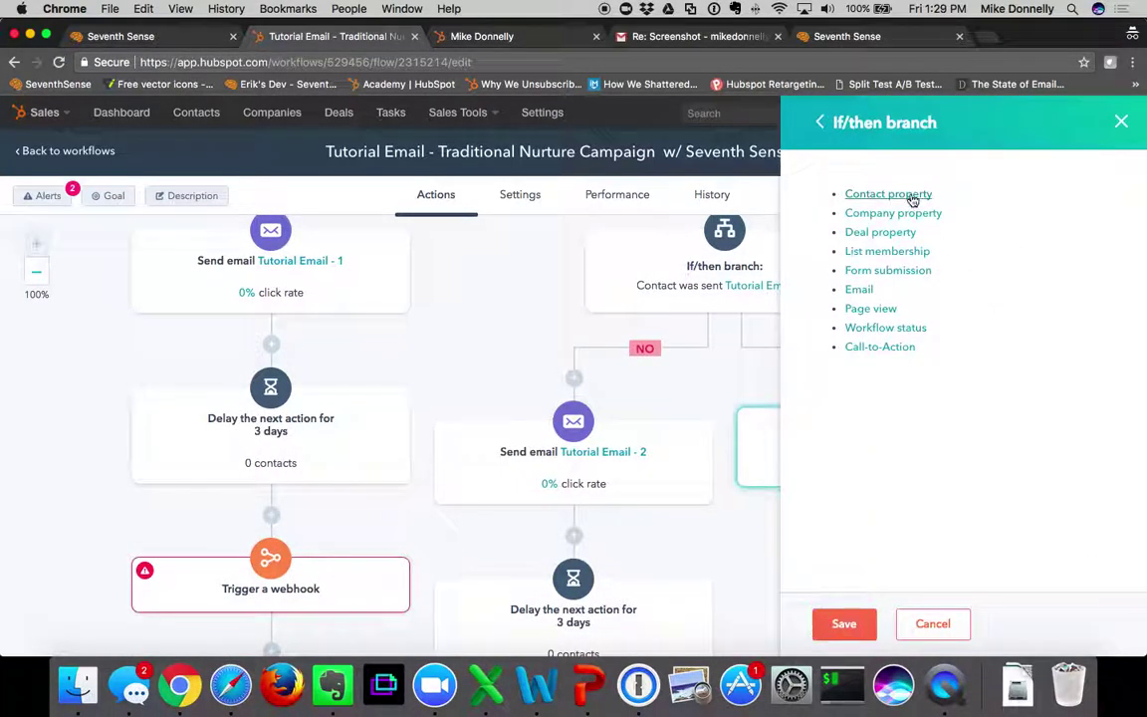
pyautogui.click(858, 290)
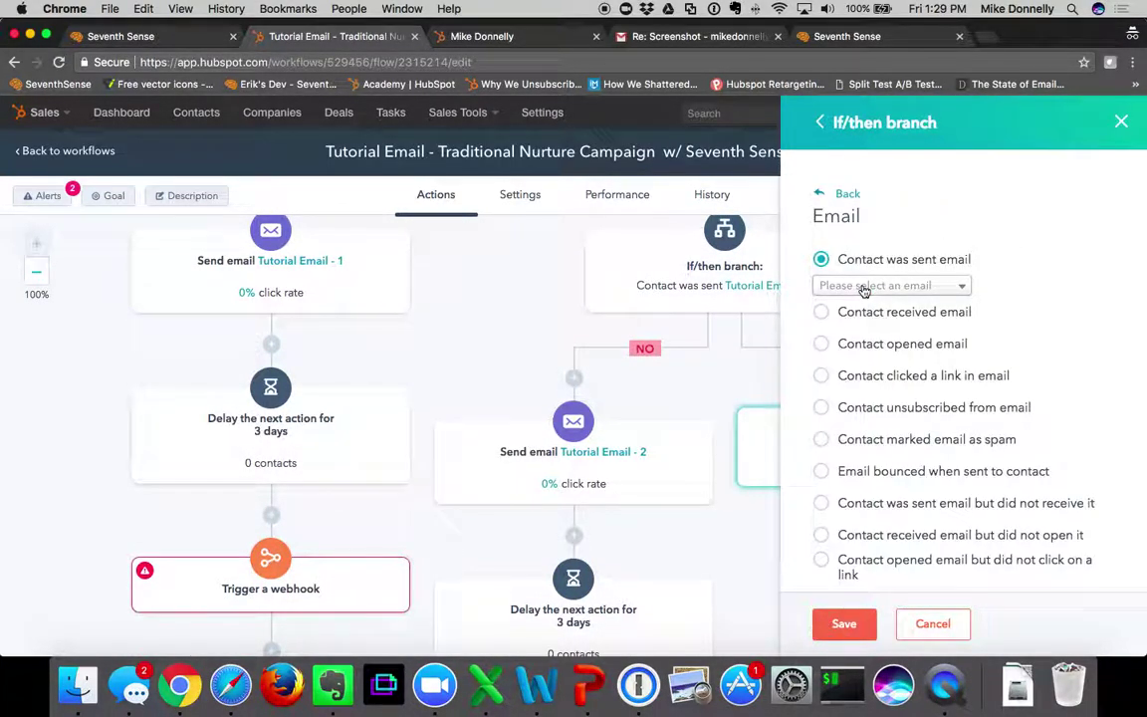
pyautogui.click(864, 287)
pyautogui.write('tut')
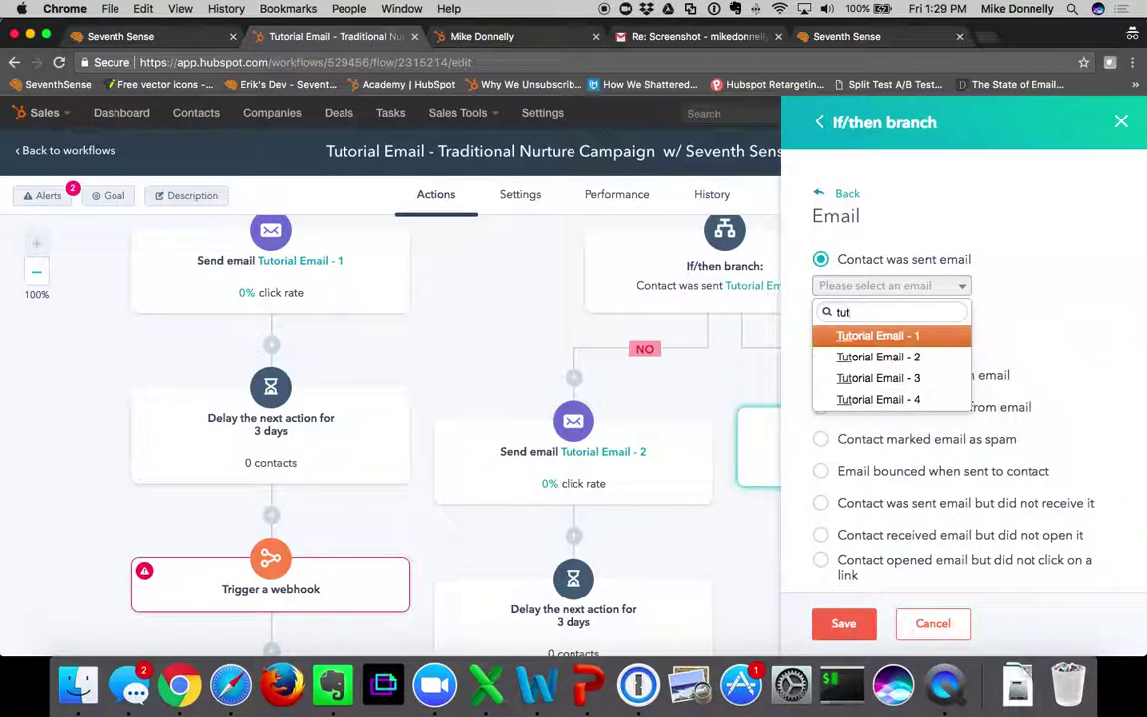
pyautogui.click(855, 379)
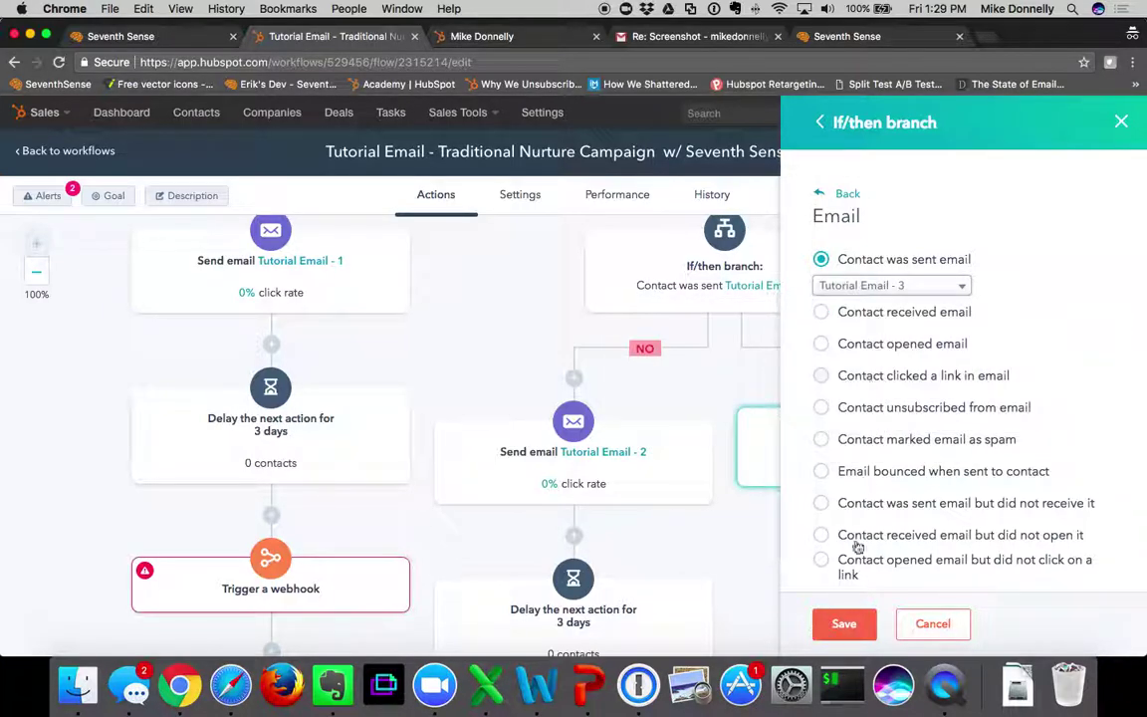
pyautogui.click(844, 624)
# Add a Send email action with Tutorial Email - 3 on the NO path of the Tutorial Email - 3 branch
pyautogui.scroll(-3, 759, 466)
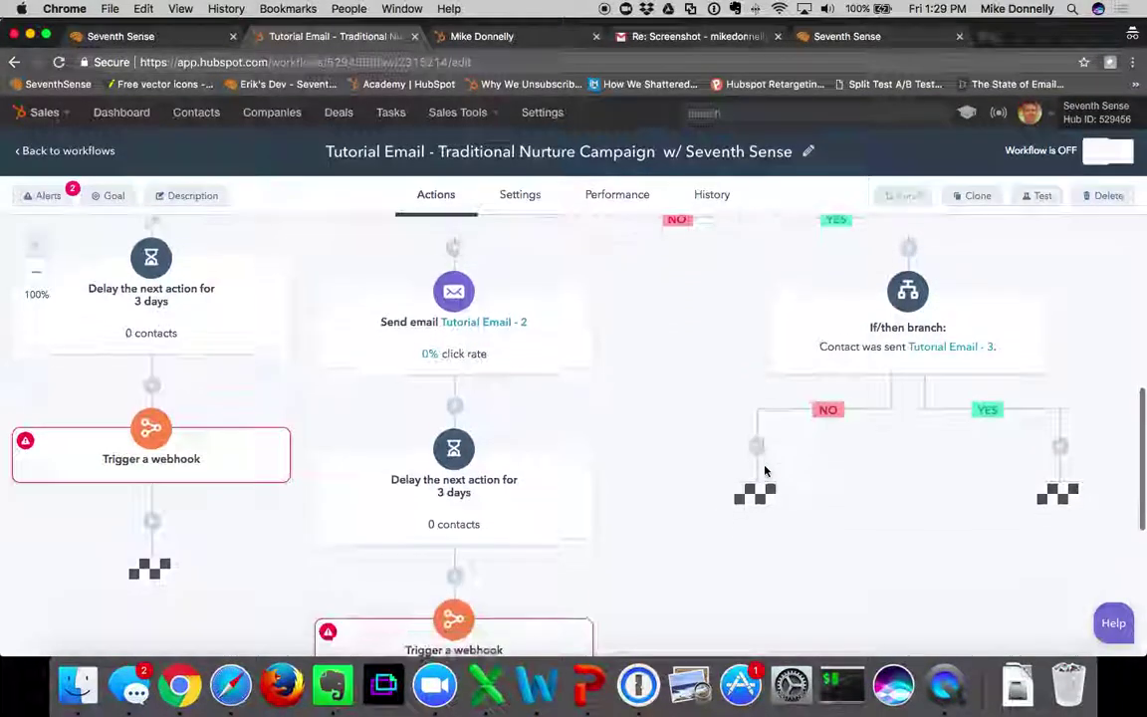
pyautogui.click(756, 441)
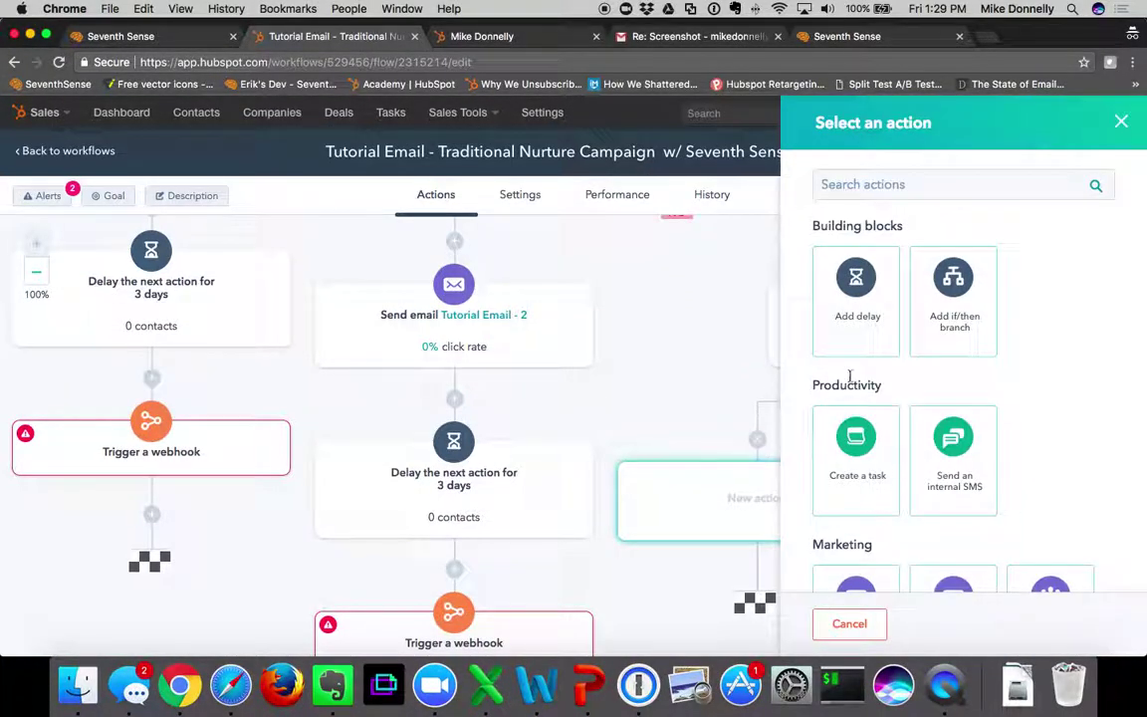
pyautogui.scroll(-4, 865, 350)
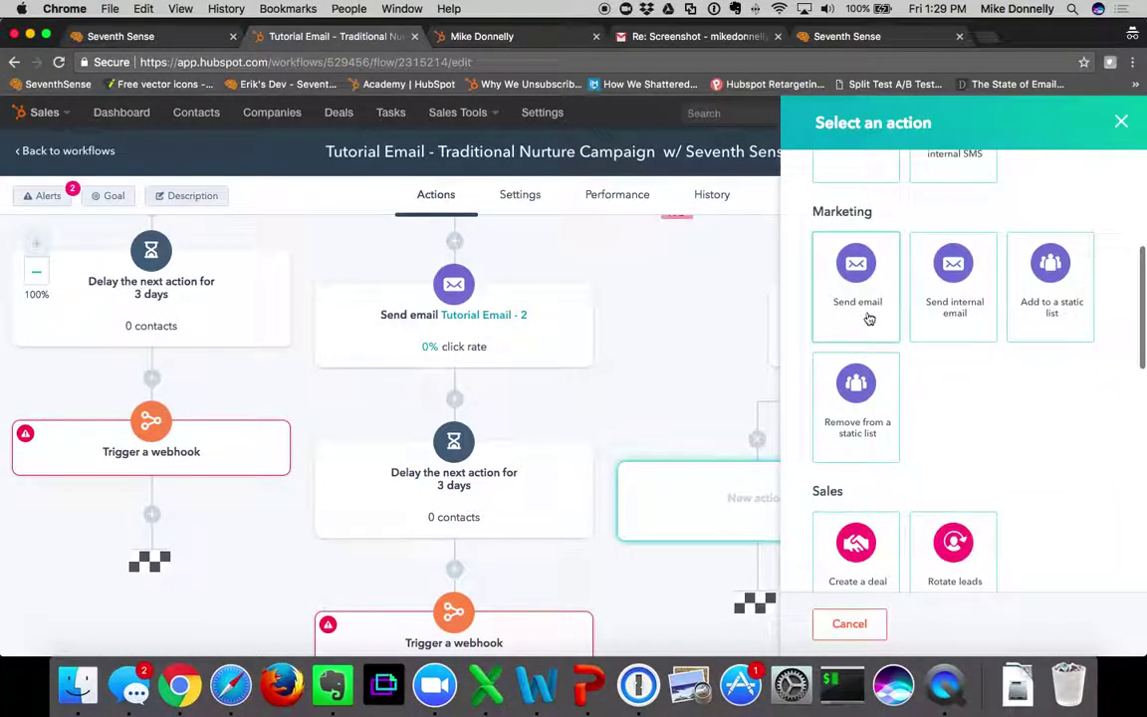
pyautogui.click(867, 318)
pyautogui.click(876, 362)
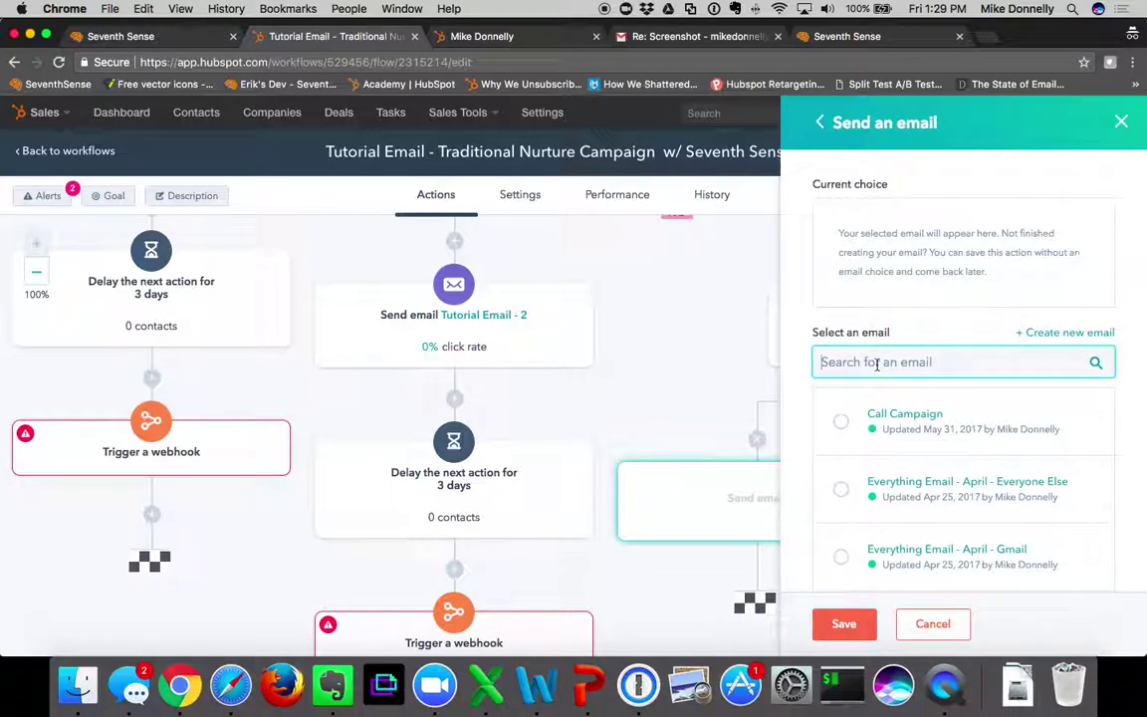
pyautogui.write('tutori')
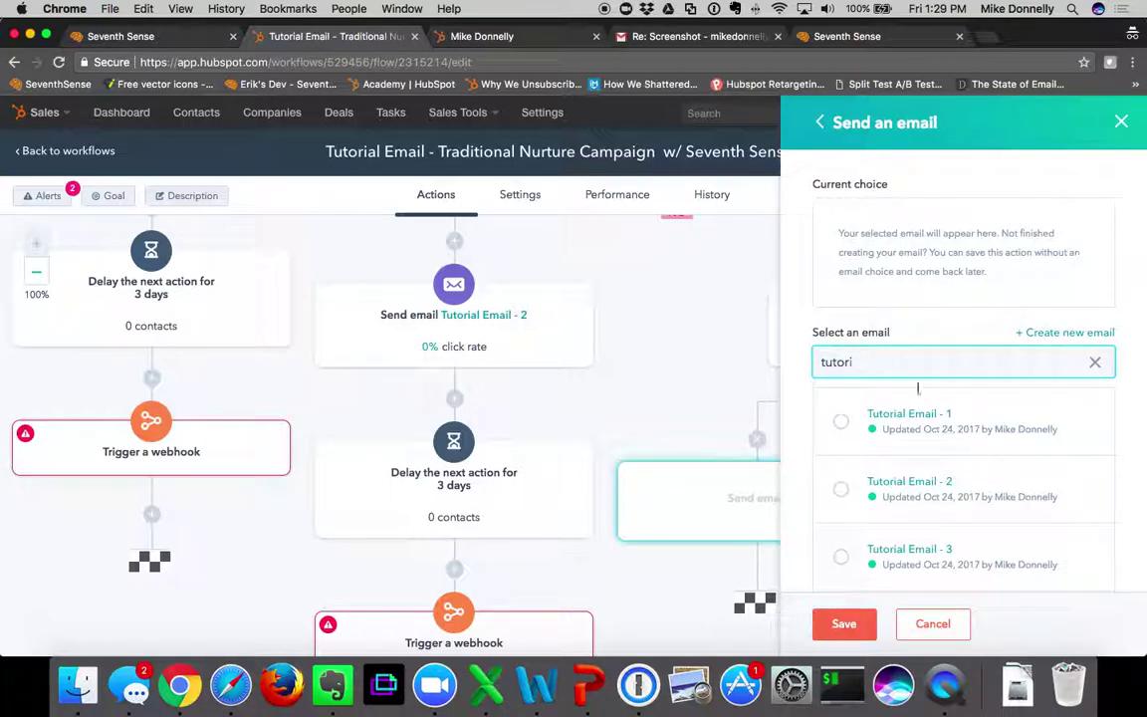
pyautogui.click(840, 557)
pyautogui.click(844, 623)
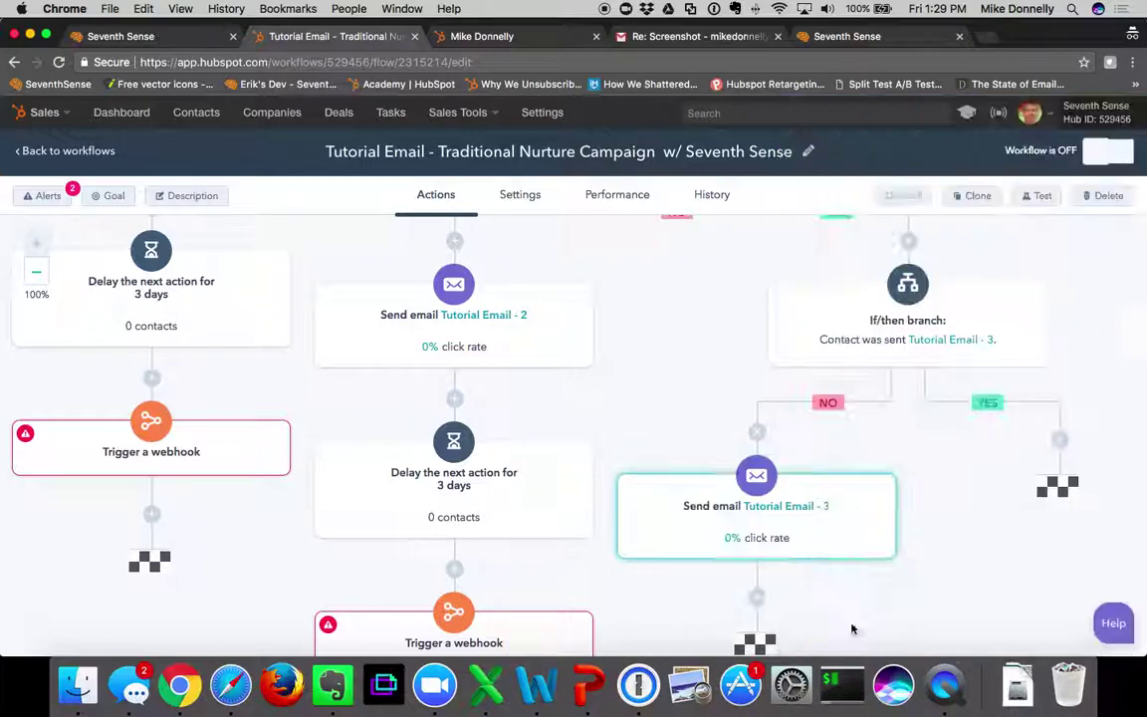
# Add a 3-day delay after the Tutorial Email - 3 send
pyautogui.scroll(-2, 762, 558)
pyautogui.click(757, 511)
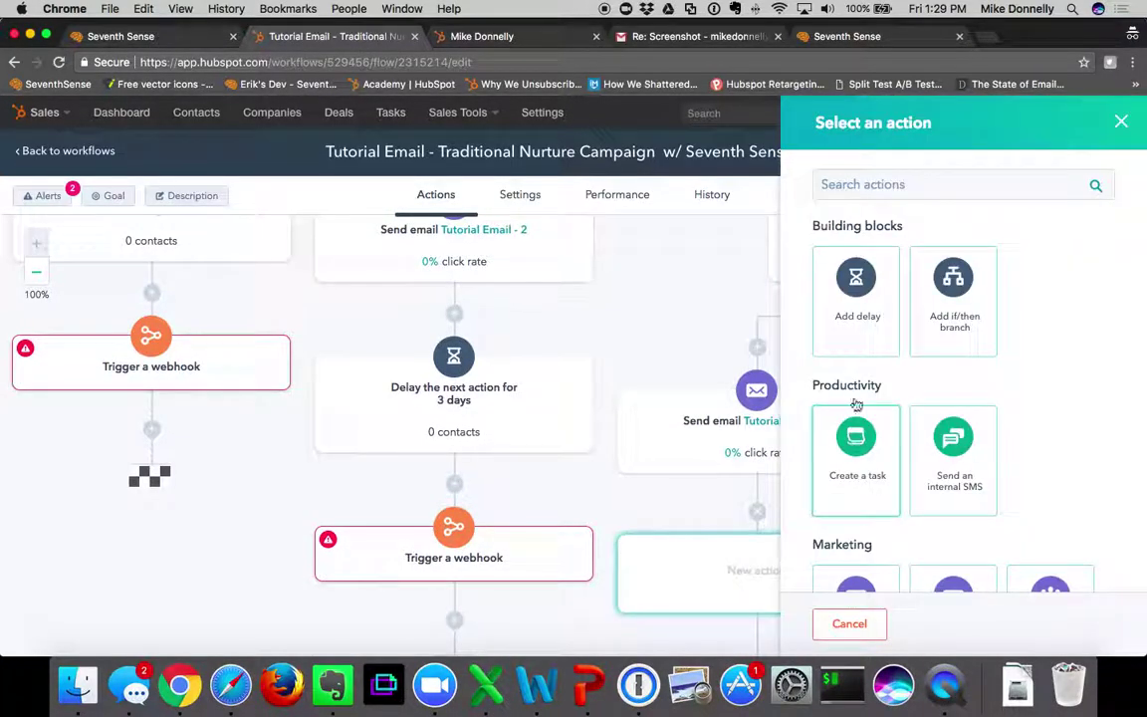
pyautogui.click(858, 299)
pyautogui.doubleClick(837, 204)
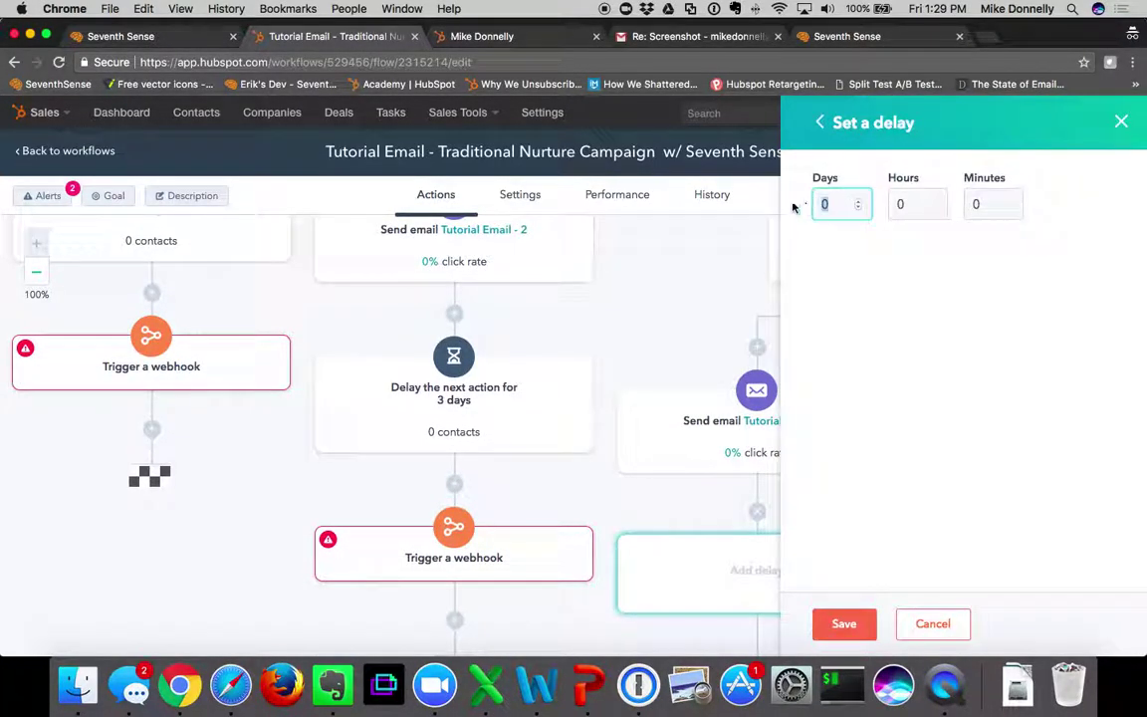
pyautogui.write('3')
pyautogui.click(843, 623)
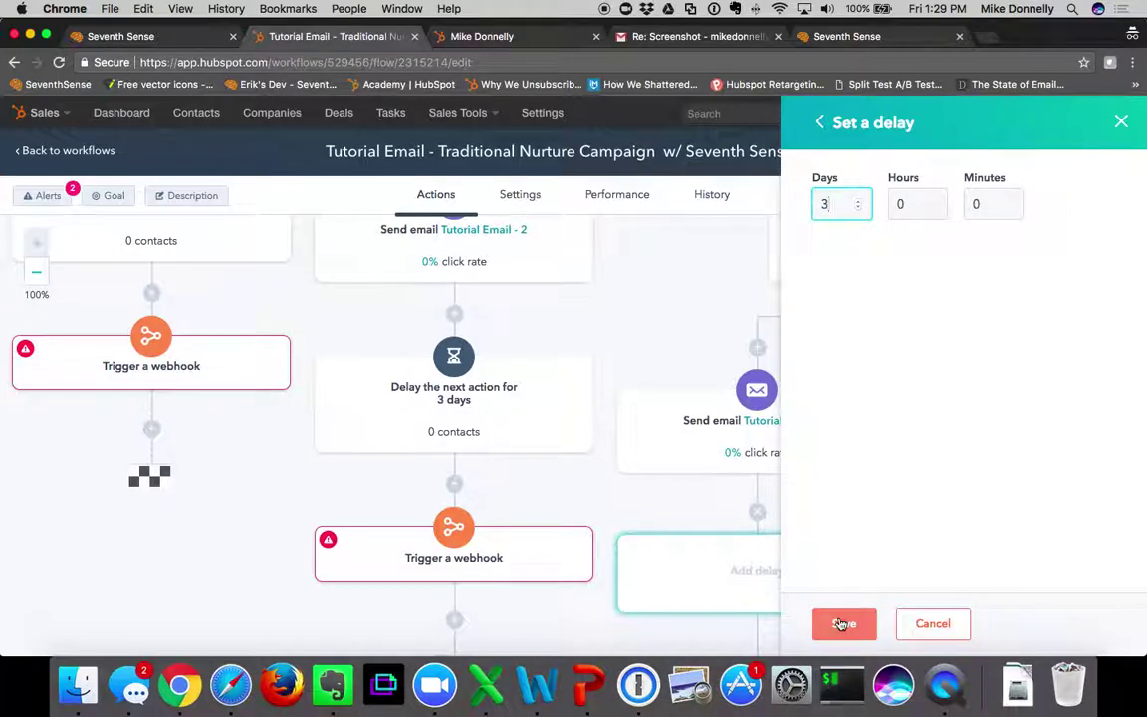
# Add a Trigger a webhook action with the POST method after the delay following Tutorial Email - 3, leaving its URL empty
pyautogui.scroll(-4, 760, 502)
pyautogui.click(758, 513)
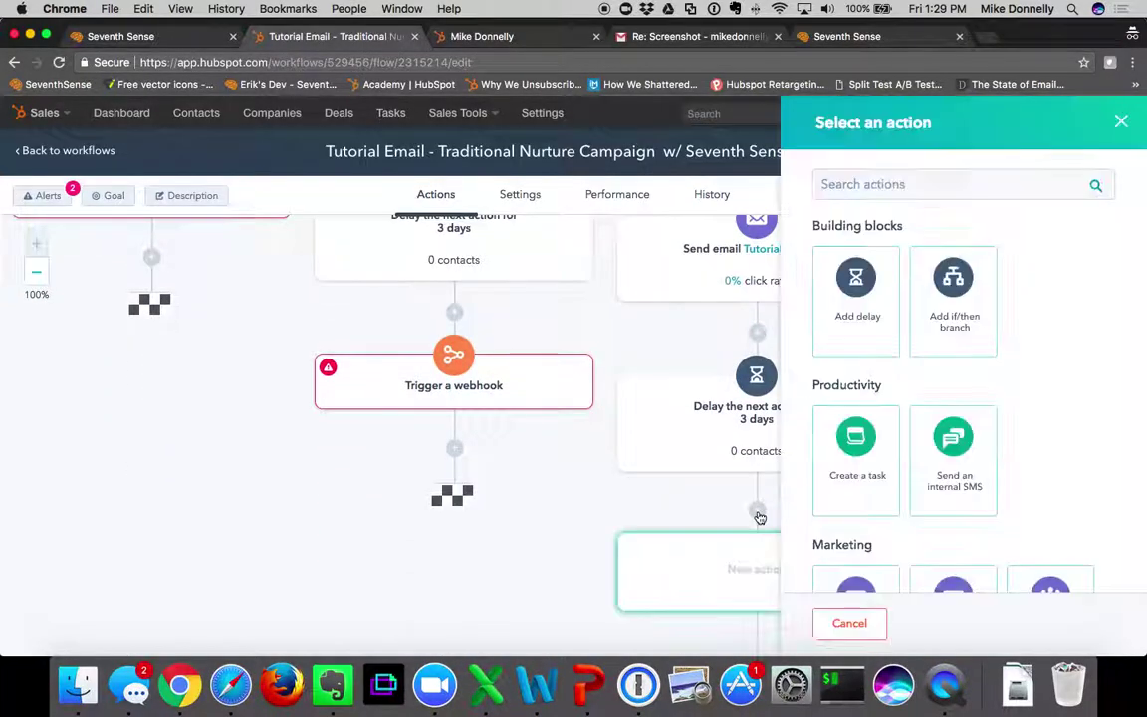
pyautogui.scroll(-10, 896, 475)
pyautogui.click(858, 490)
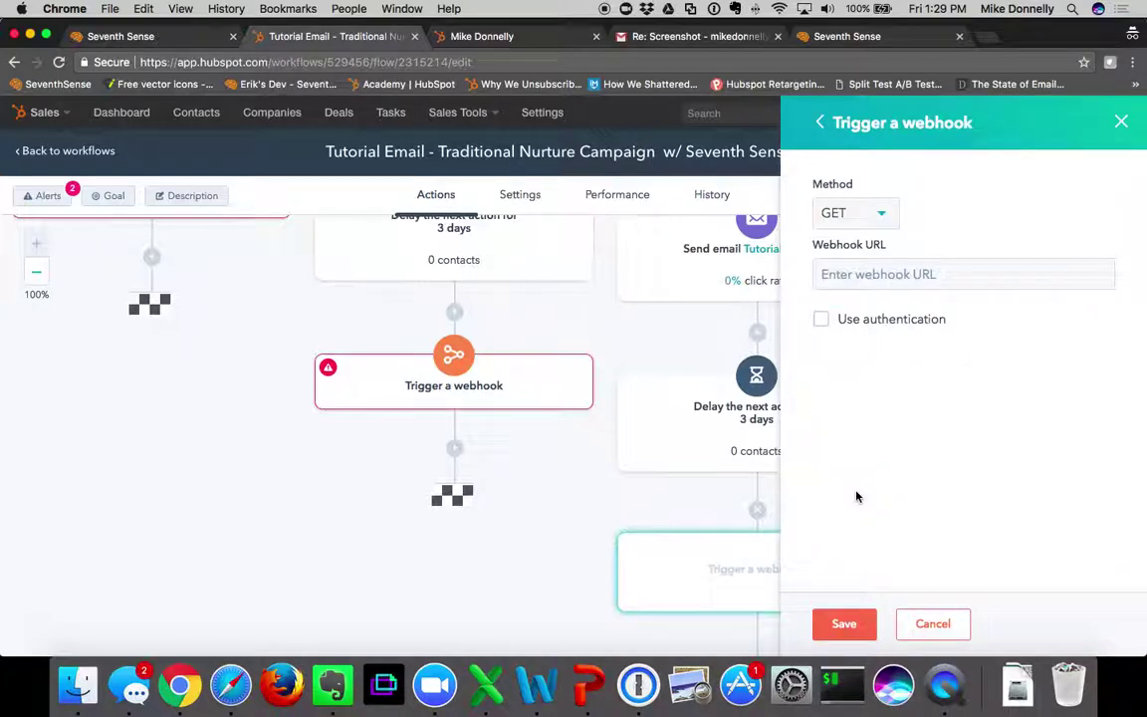
pyautogui.click(881, 221)
pyautogui.click(843, 287)
pyautogui.click(841, 625)
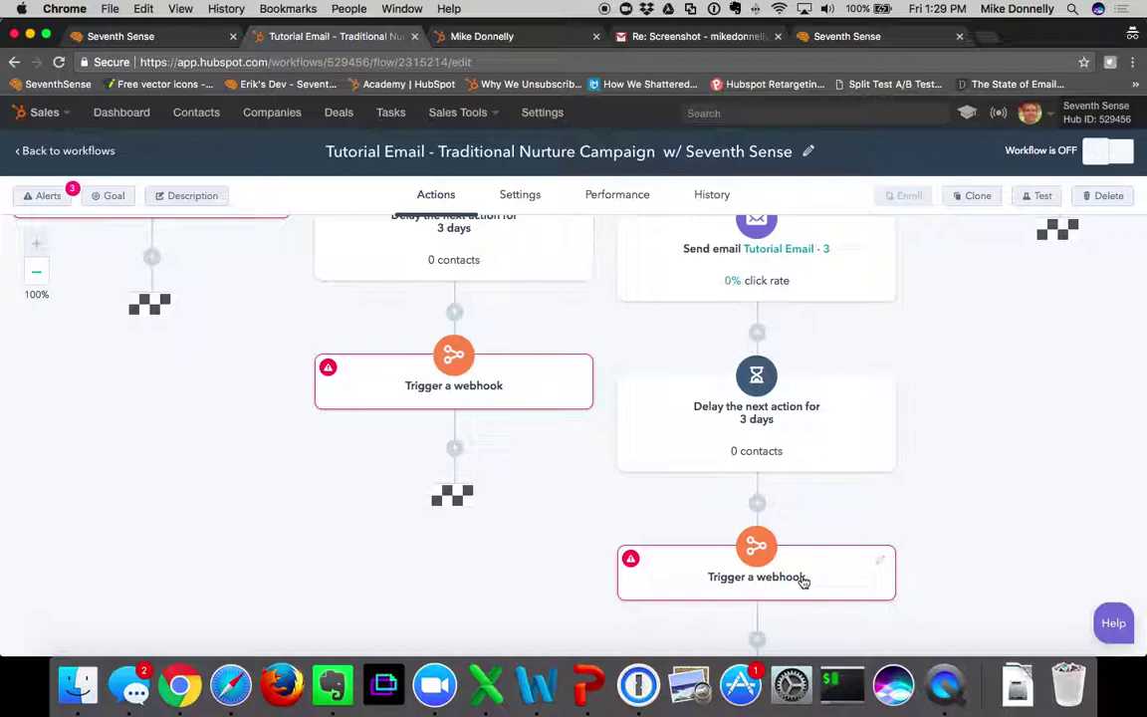
# Add an if/then branch on the YES path of the Tutorial Email - 3 branch for contacts who were sent Tutorial Email - 4
pyautogui.scroll(15, 727, 529)
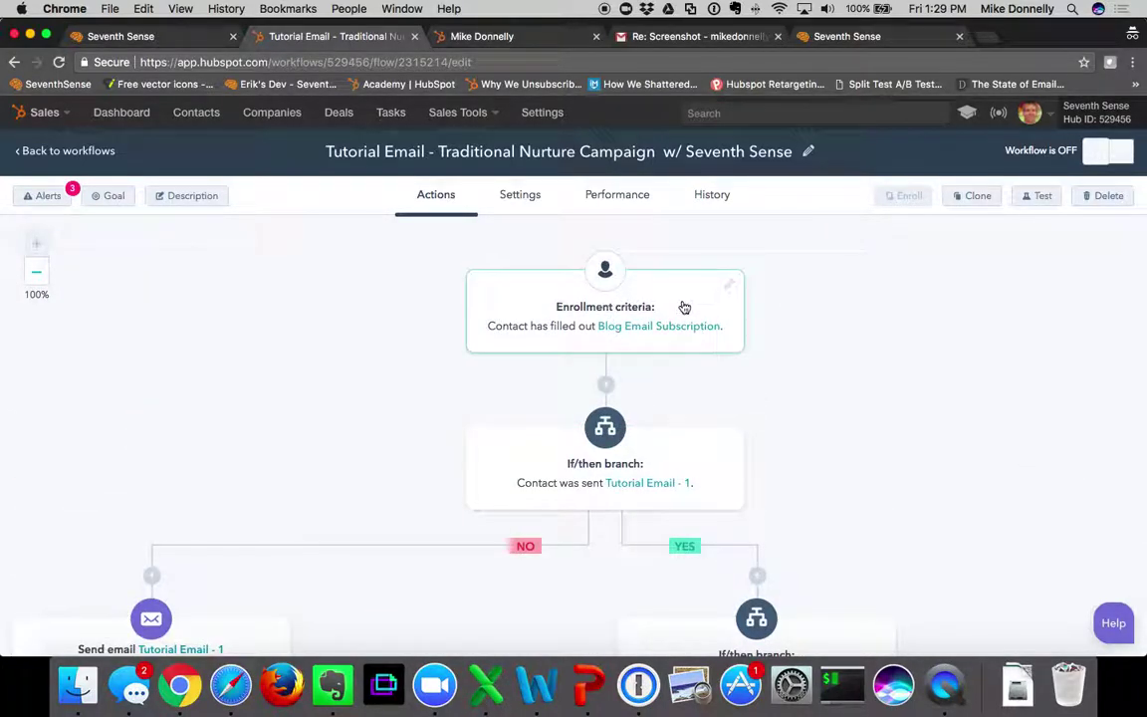
pyautogui.scroll(-5, 677, 449)
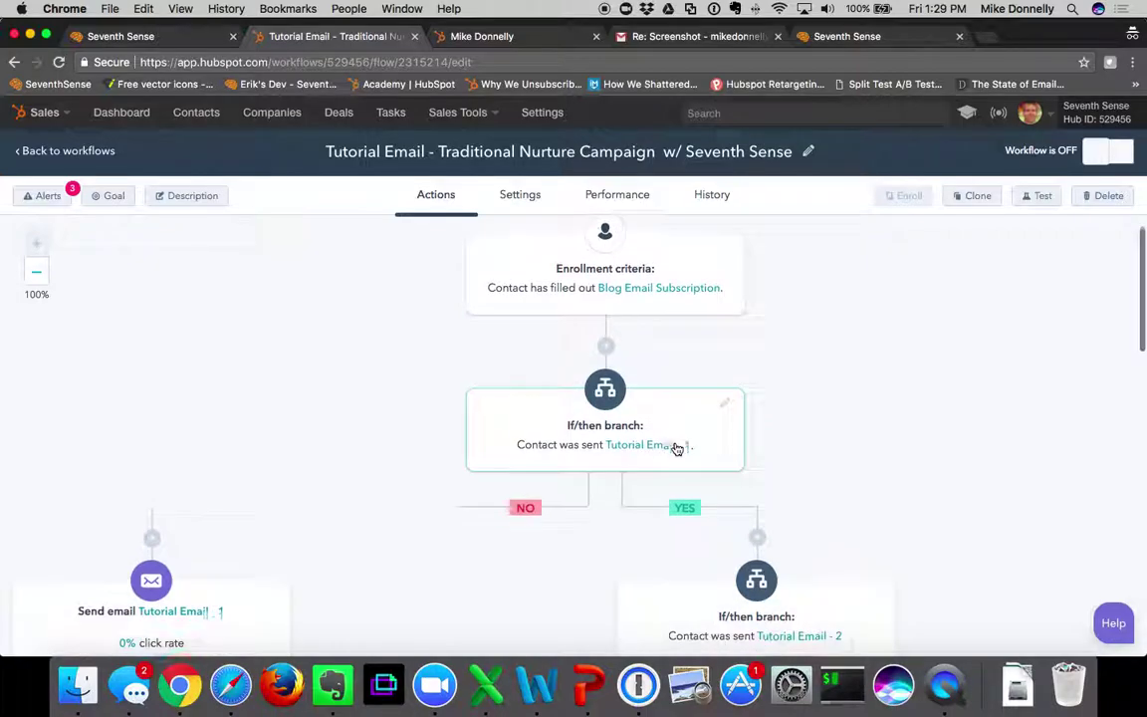
pyautogui.scroll(-5, 677, 449)
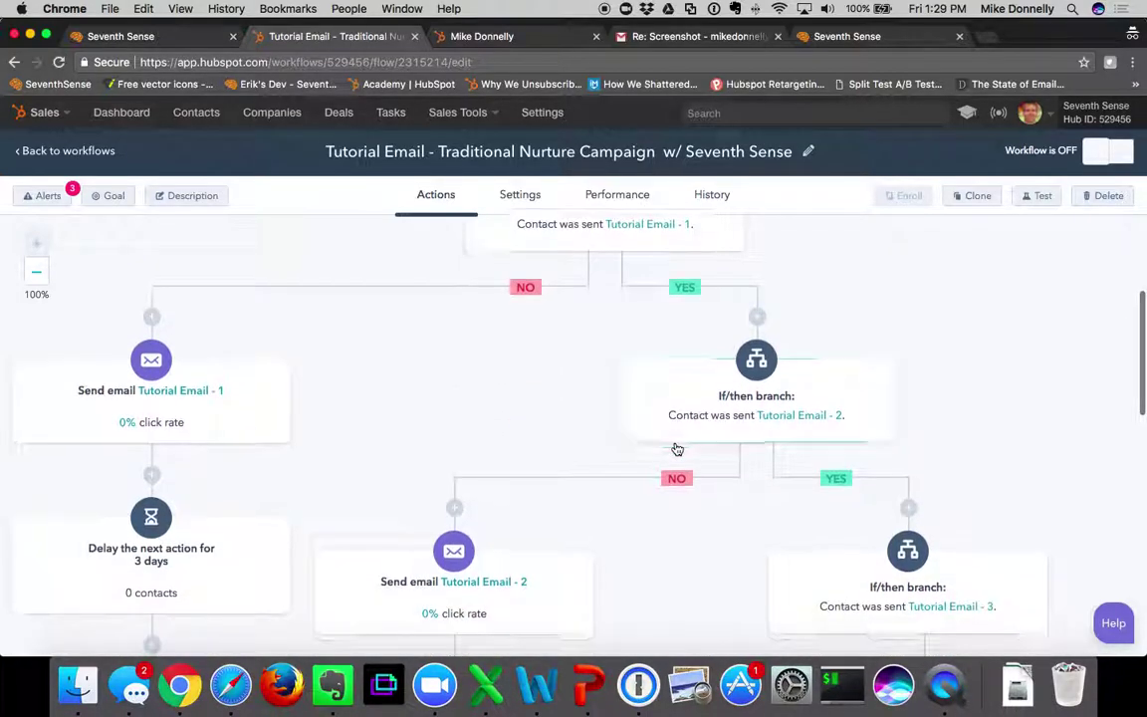
pyautogui.scroll(-4, 913, 450)
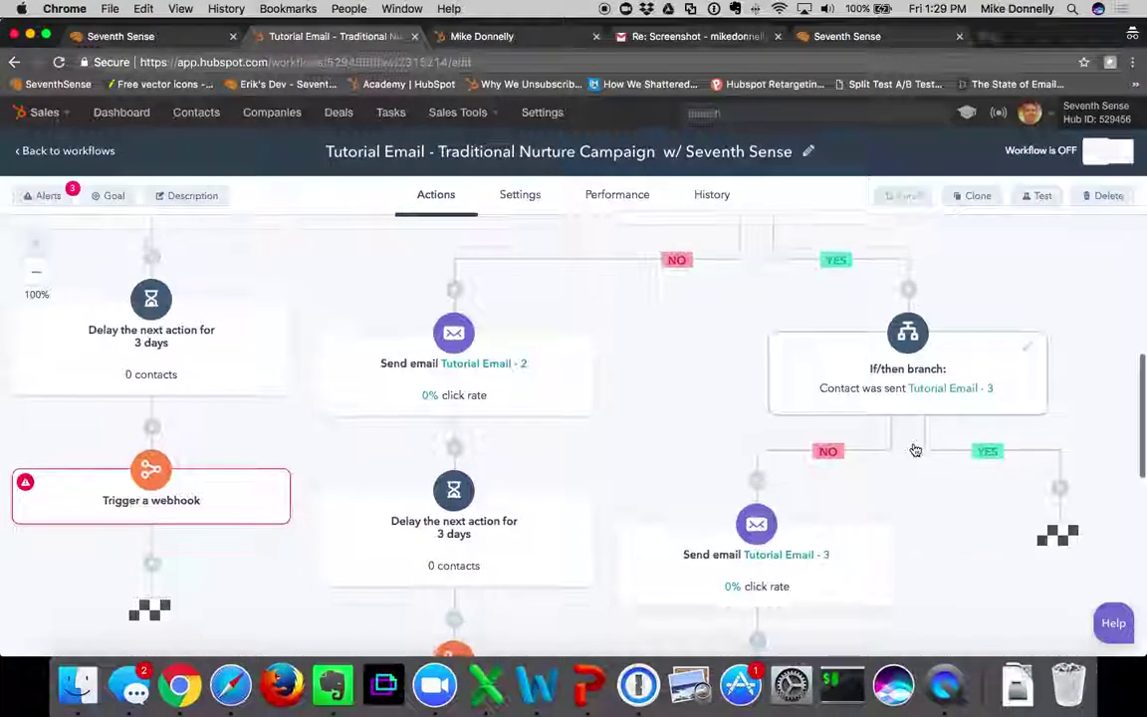
pyautogui.click(1060, 410)
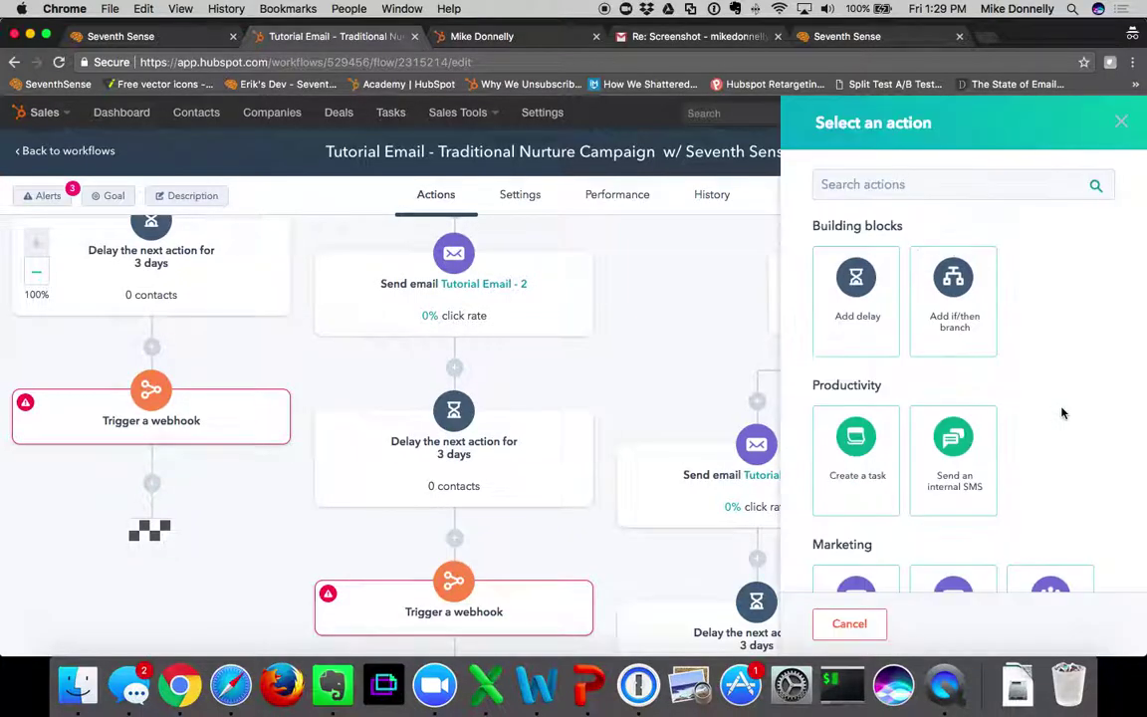
pyautogui.click(972, 308)
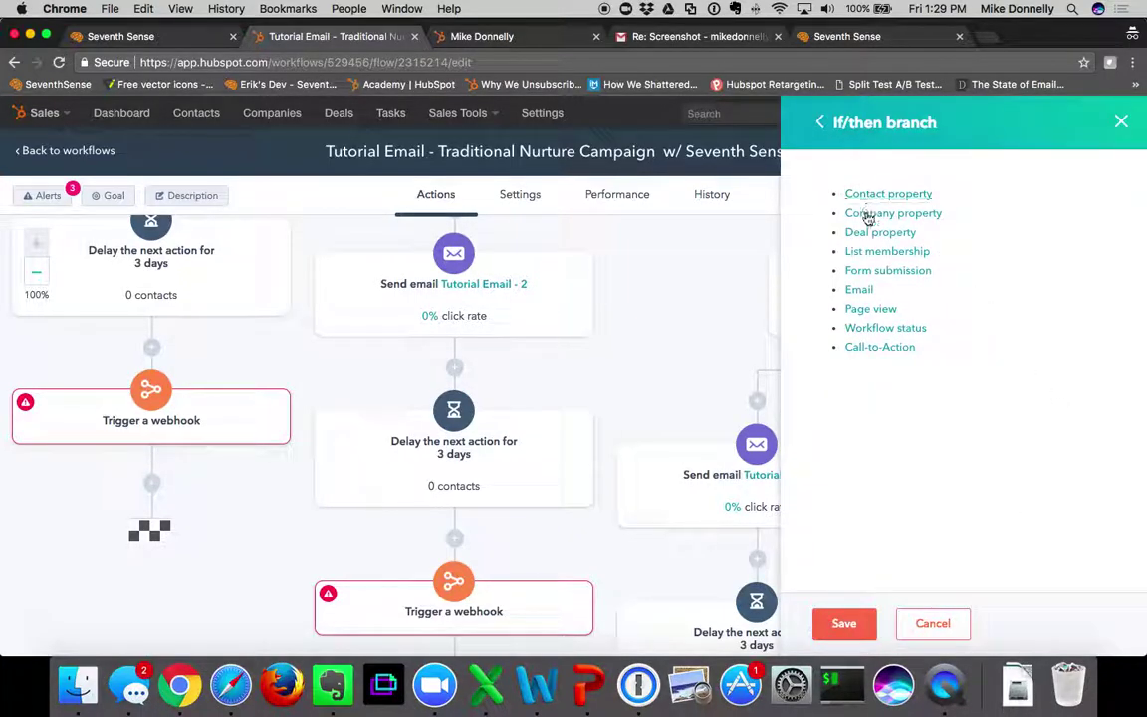
pyautogui.click(859, 291)
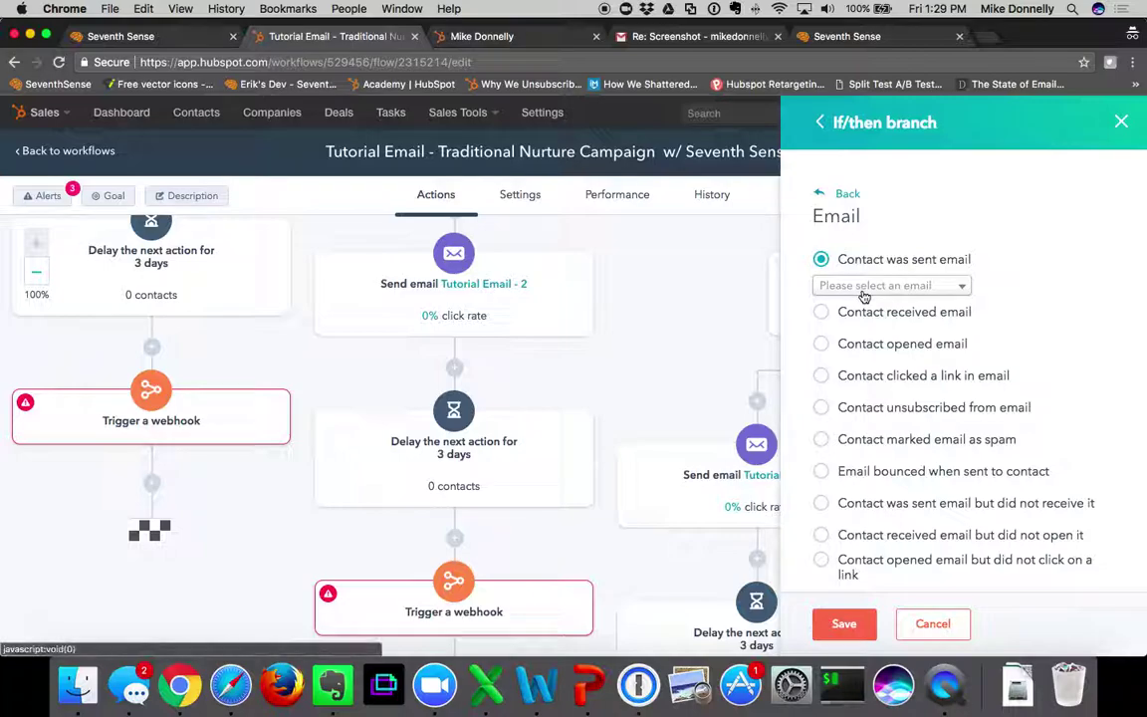
pyautogui.click(863, 287)
pyautogui.write('g')
pyautogui.press('BackSpace')
pyautogui.write('tut')
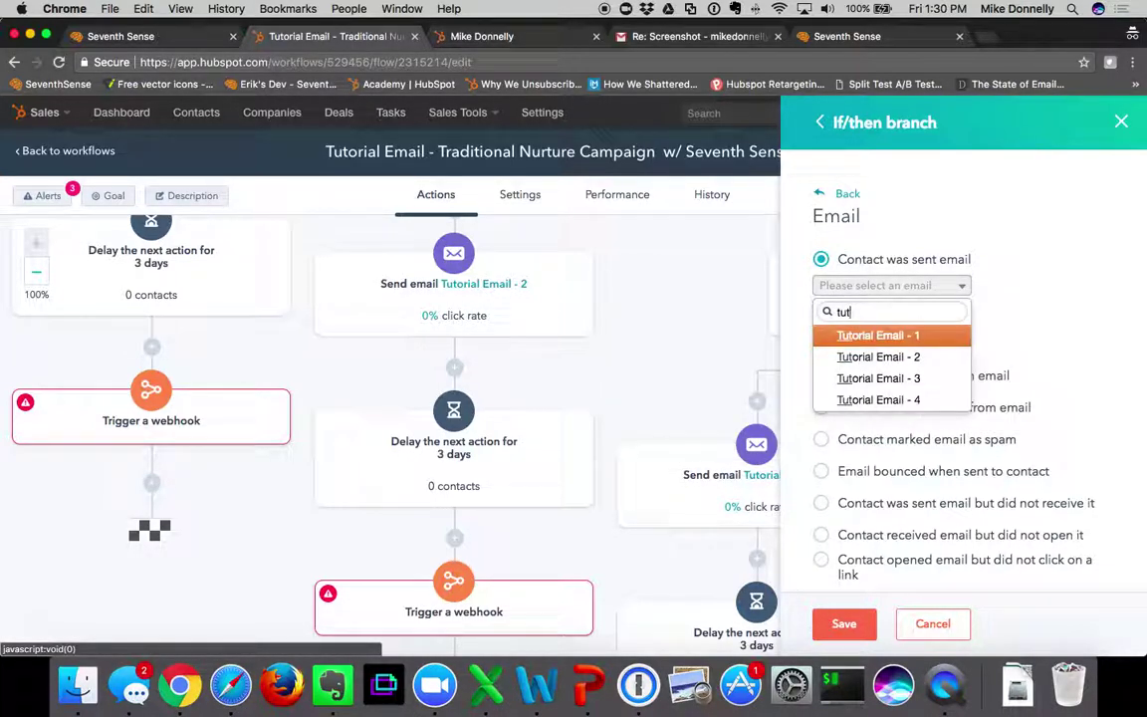
pyautogui.click(880, 399)
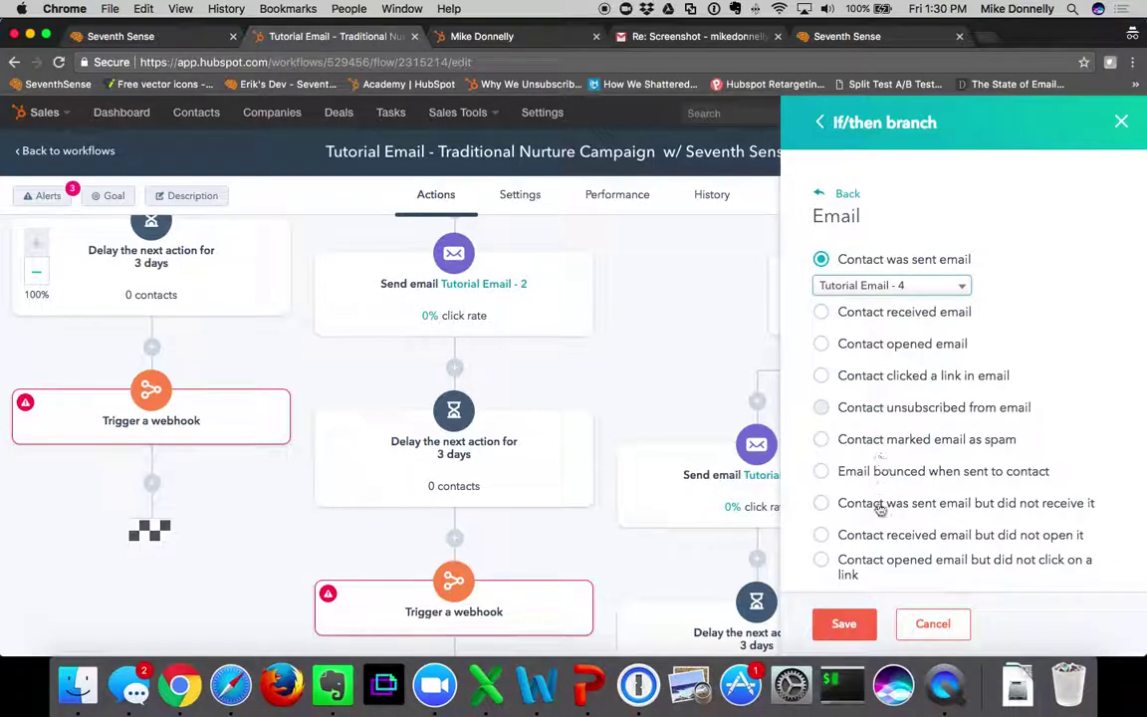
pyautogui.click(846, 625)
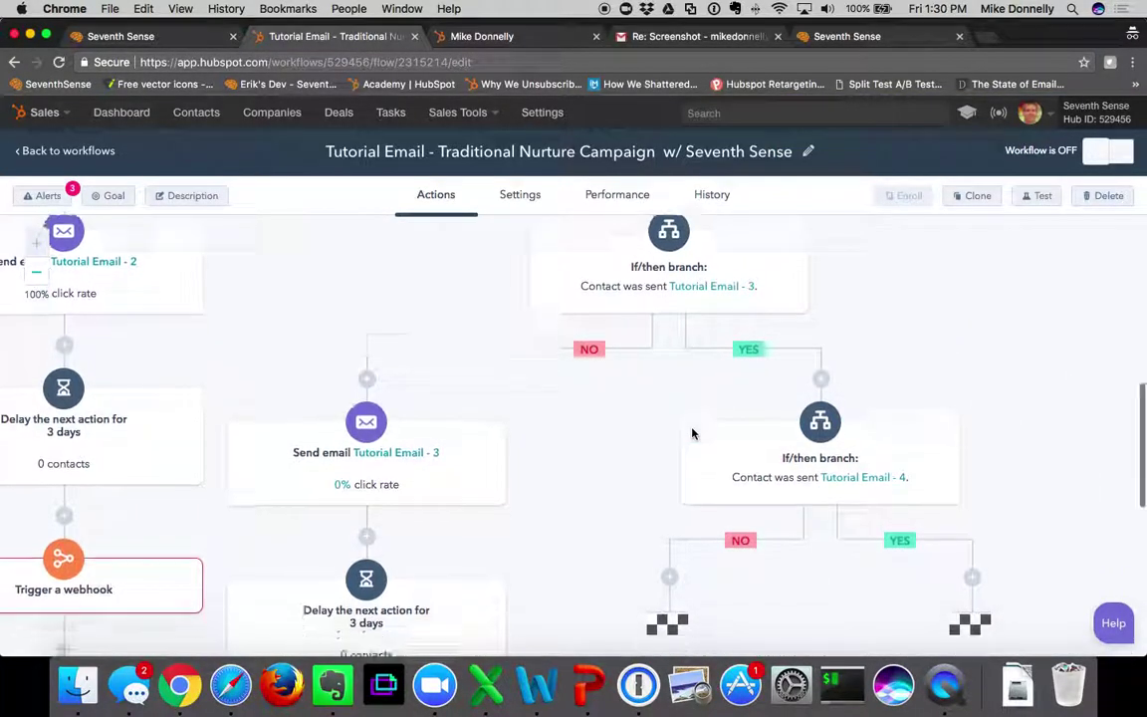
# Add a Send email action with Tutorial Email - 4 on the NO path of the Tutorial Email - 4 branch
pyautogui.scroll(-3, 692, 433)
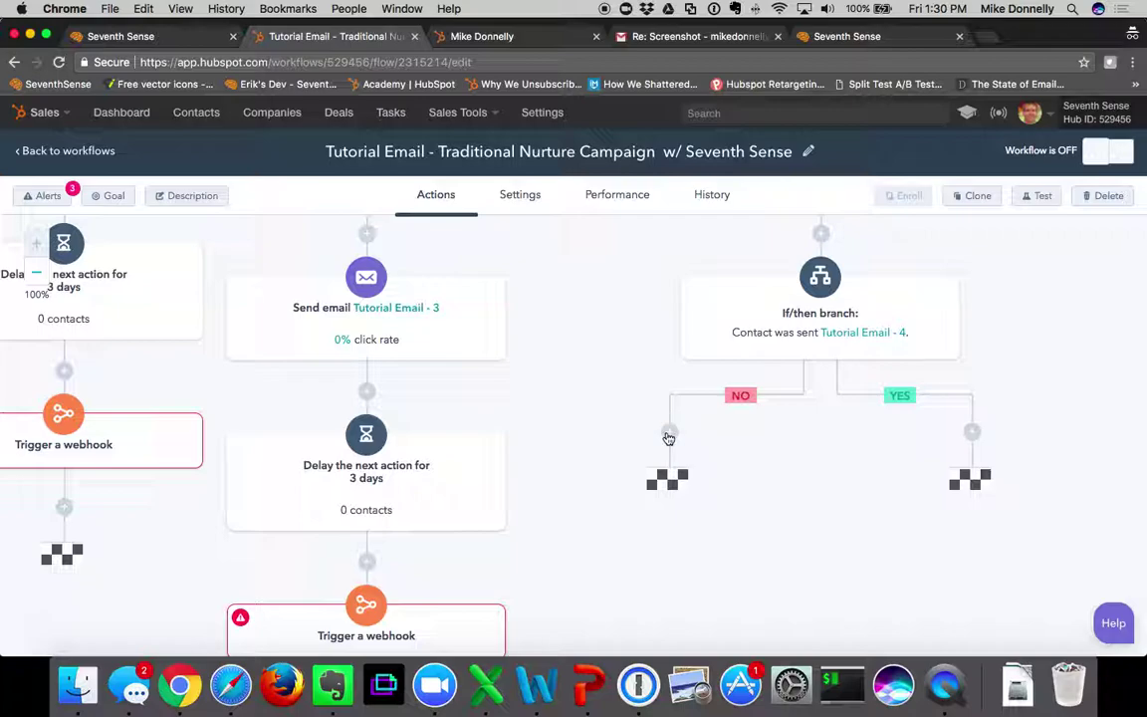
pyautogui.click(669, 435)
pyautogui.scroll(-3, 864, 348)
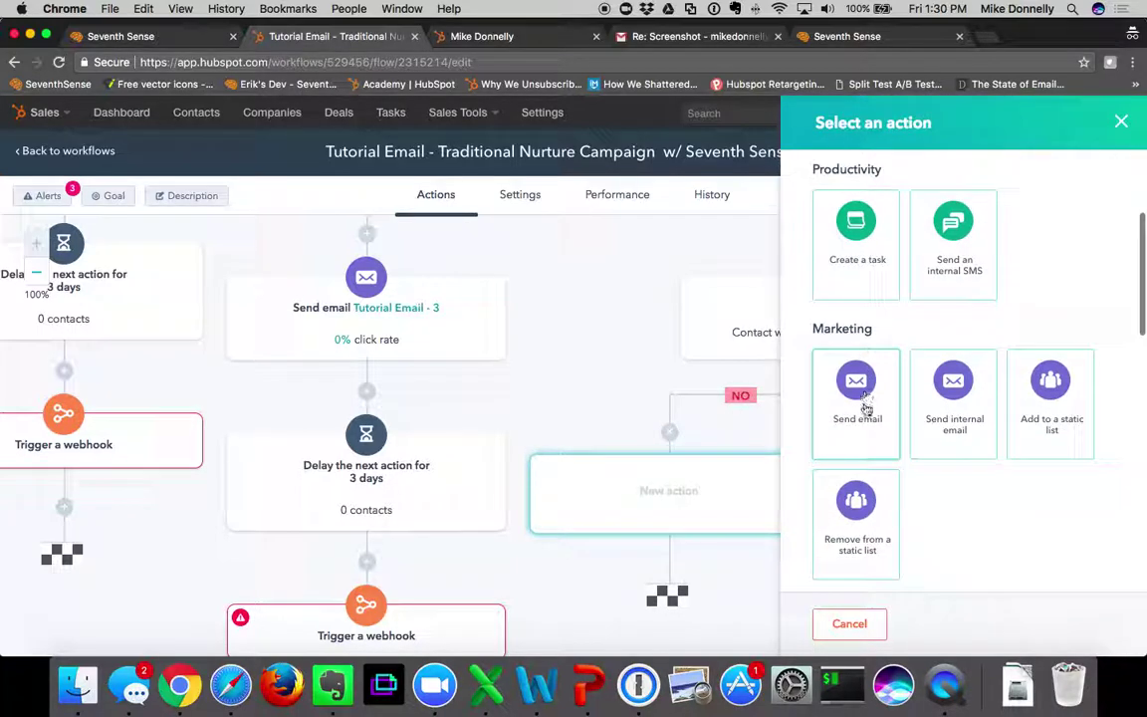
pyautogui.click(858, 399)
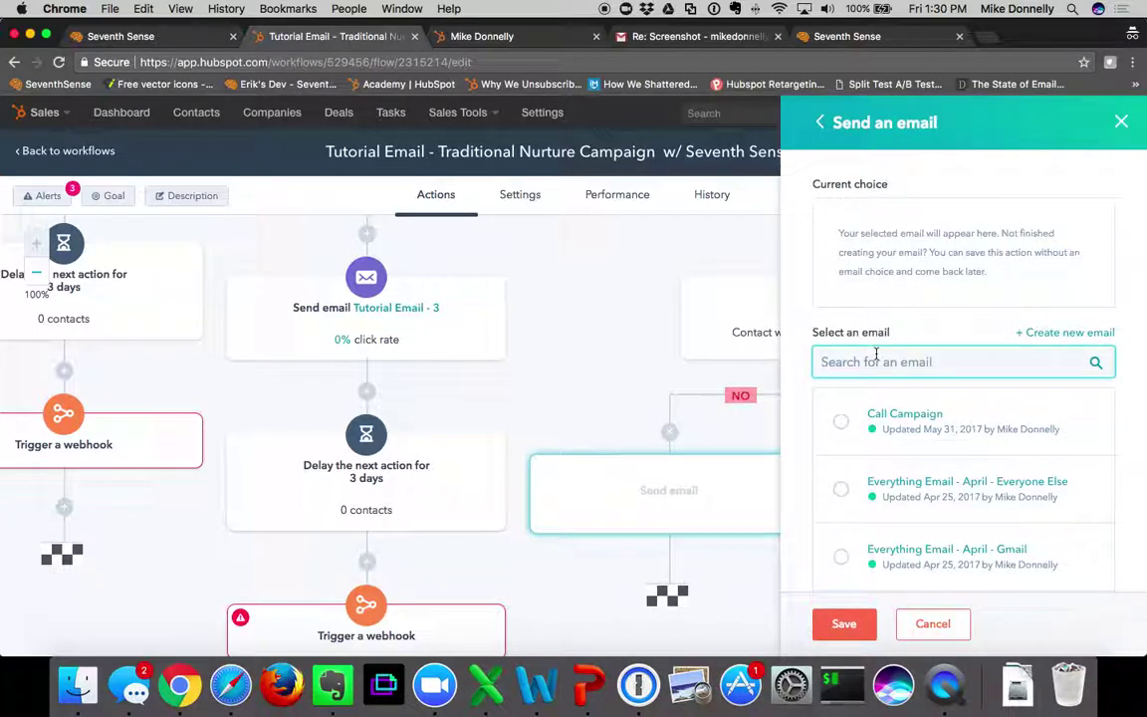
pyautogui.write('tutoi')
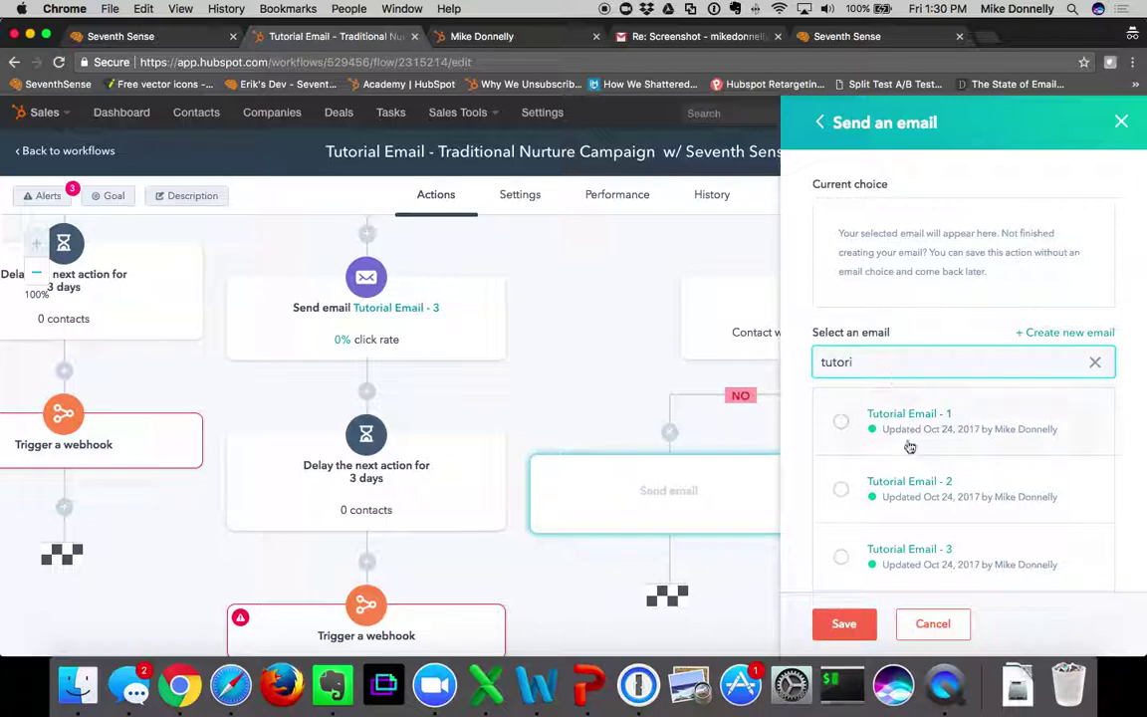
pyautogui.scroll(-3, 909, 446)
pyautogui.click(841, 466)
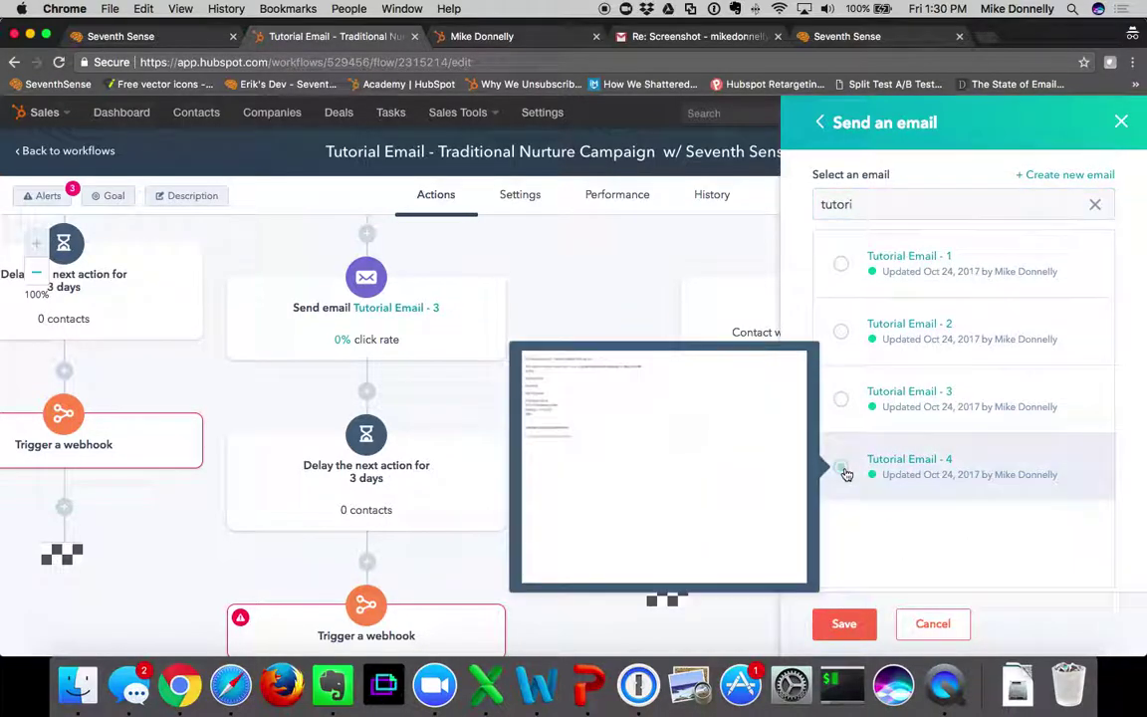
pyautogui.click(843, 623)
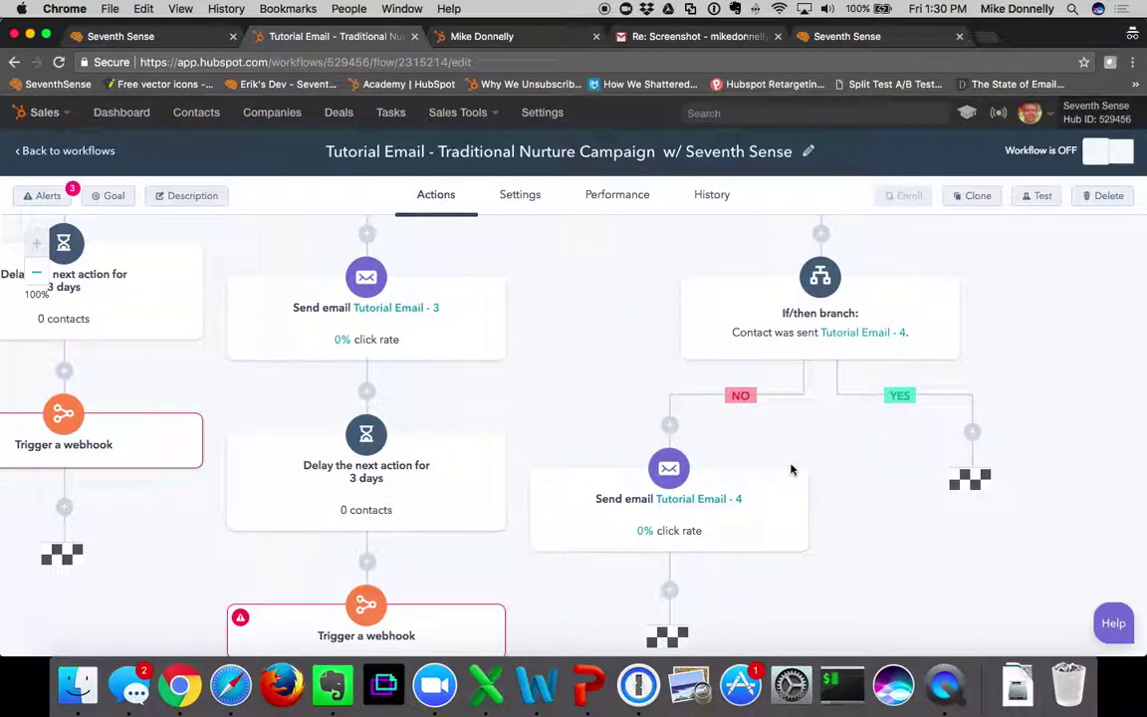
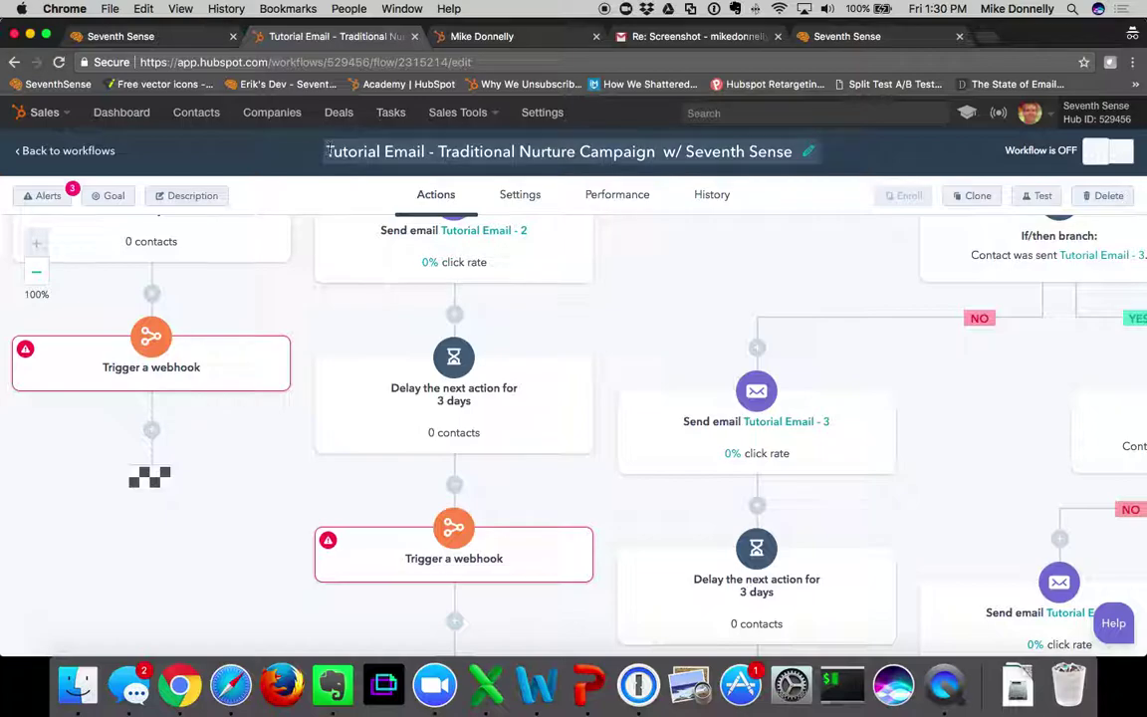
# Copy the HubSpot workflow's name and use it as the name of the new webhook in Seventh Sense
pyautogui.click(328, 151)
pyautogui.press('super+c')
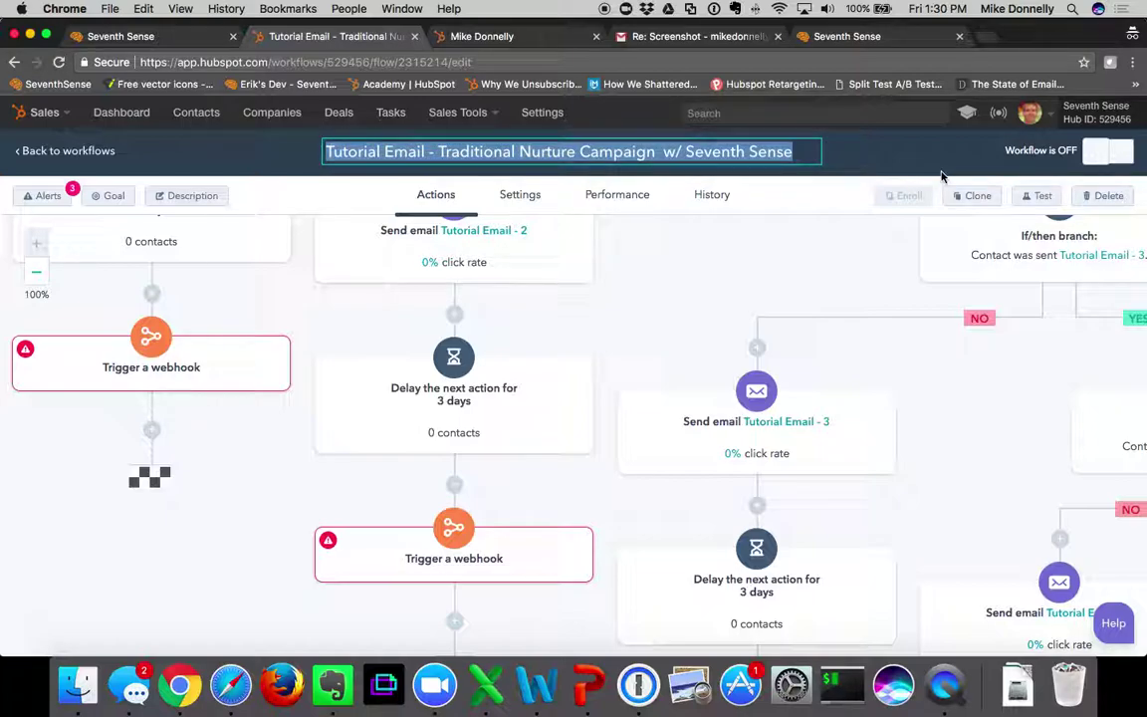
pyautogui.click(211, 36)
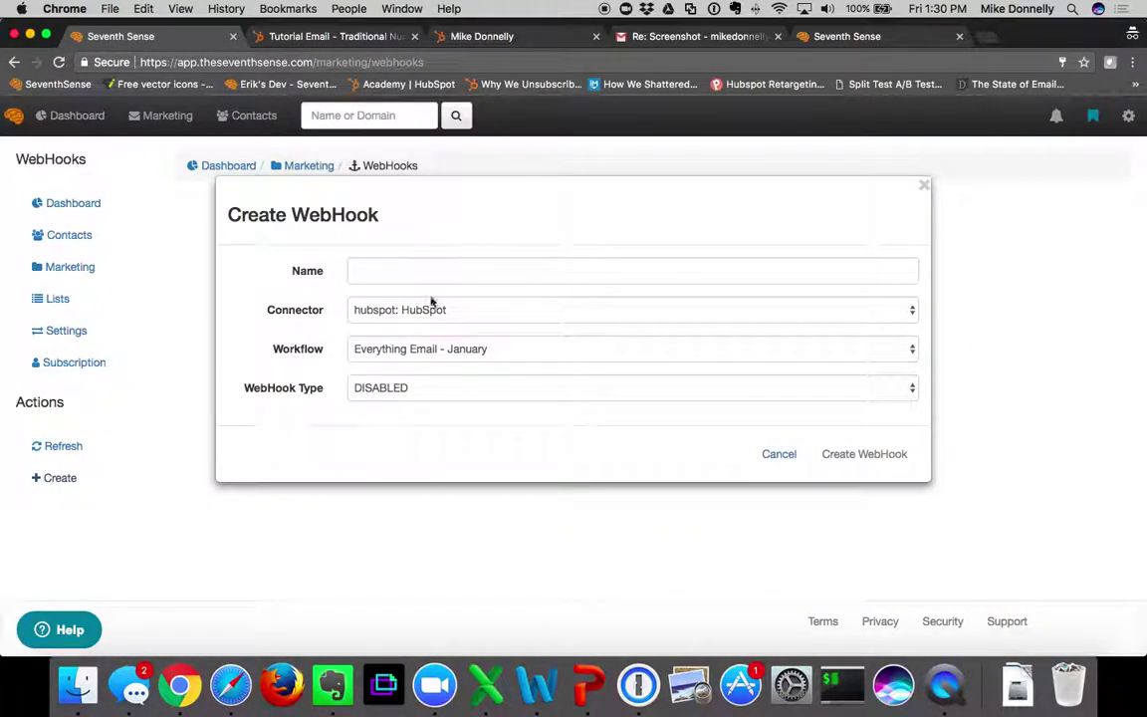
pyautogui.click(438, 263)
pyautogui.press('super+v')
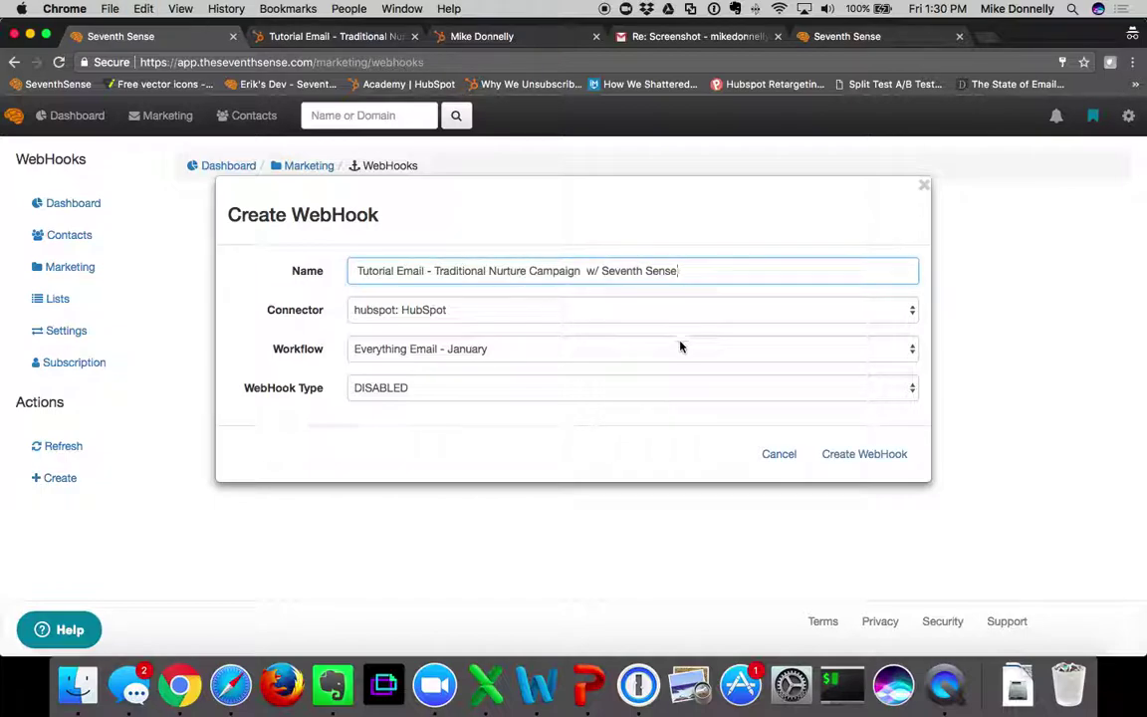
# Create the webhook for workflow Tutorial Email - Traditional Nurture Campaign w/ Seventh Sense with type NEXT_24_HOURS, and reload the webhook list
pyautogui.click(681, 344)
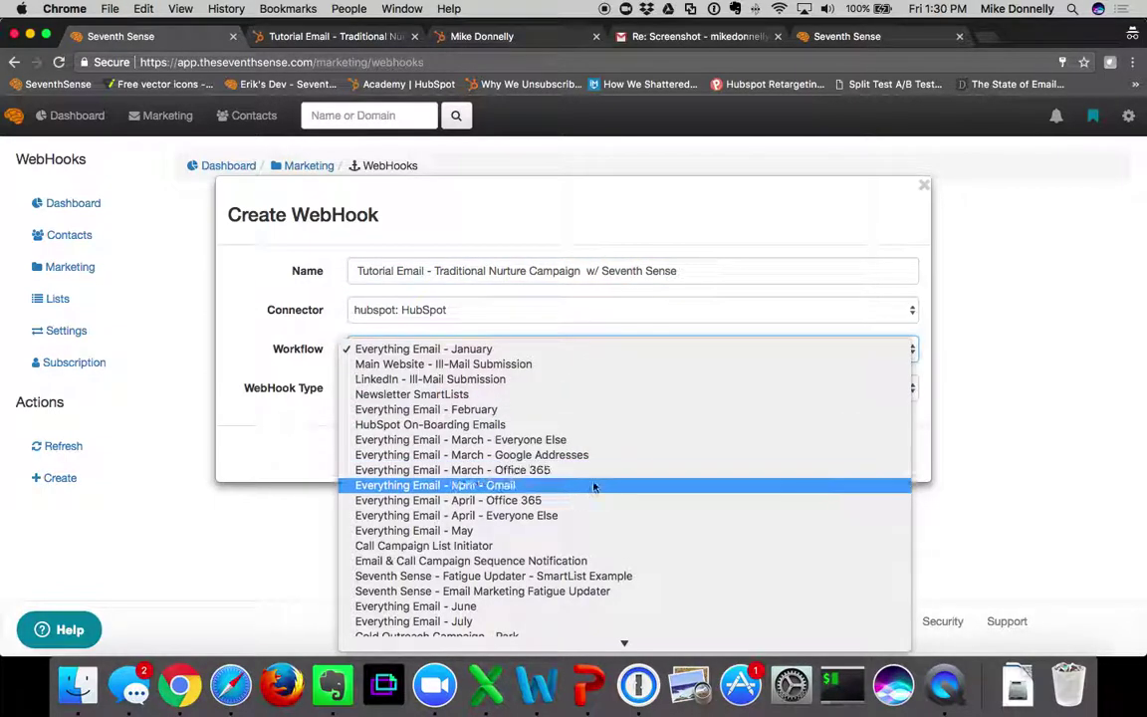
pyautogui.scroll(-3, 569, 474)
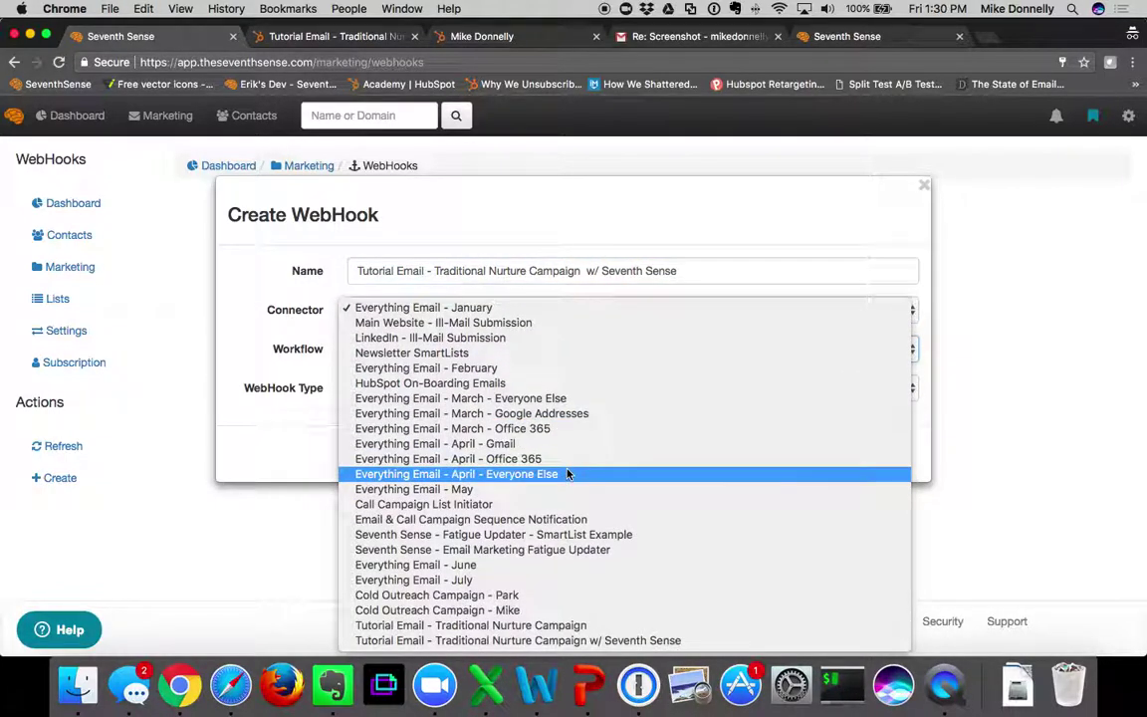
pyautogui.click(545, 642)
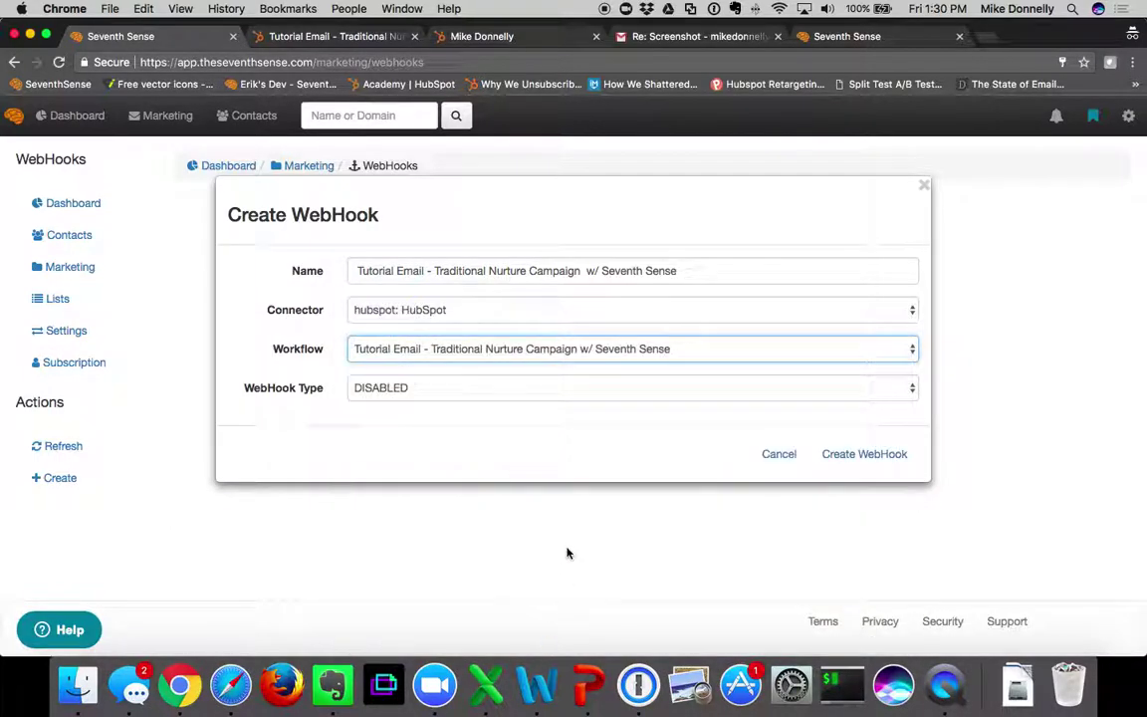
pyautogui.click(631, 387)
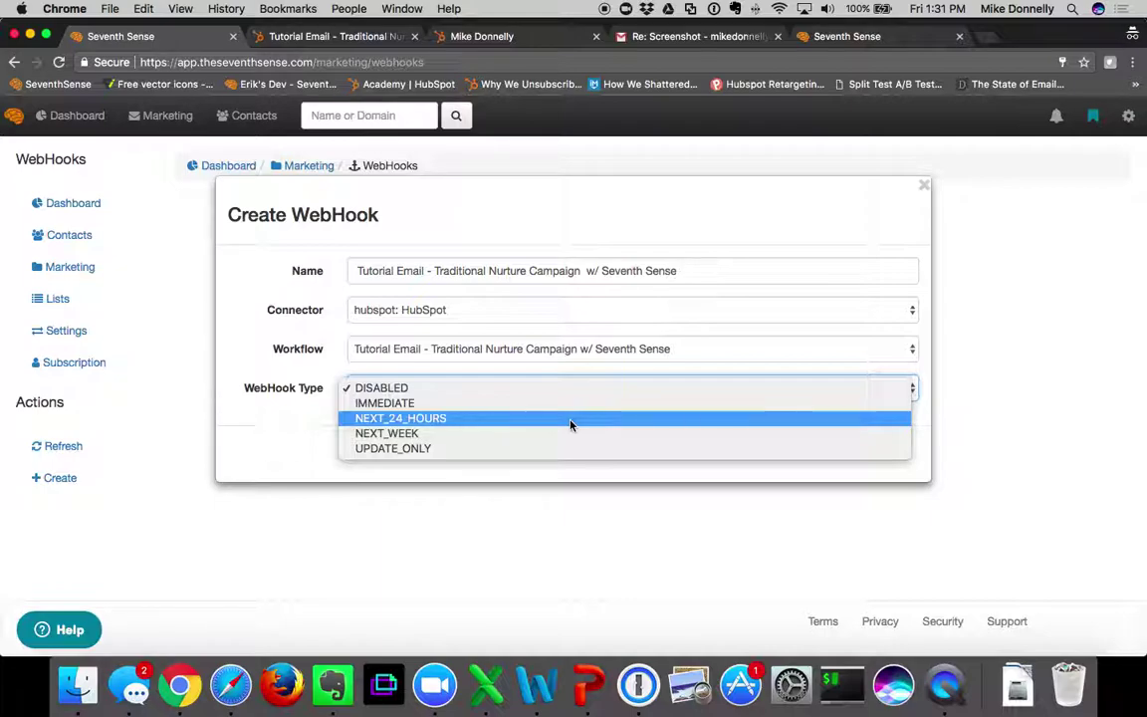
pyautogui.click(569, 420)
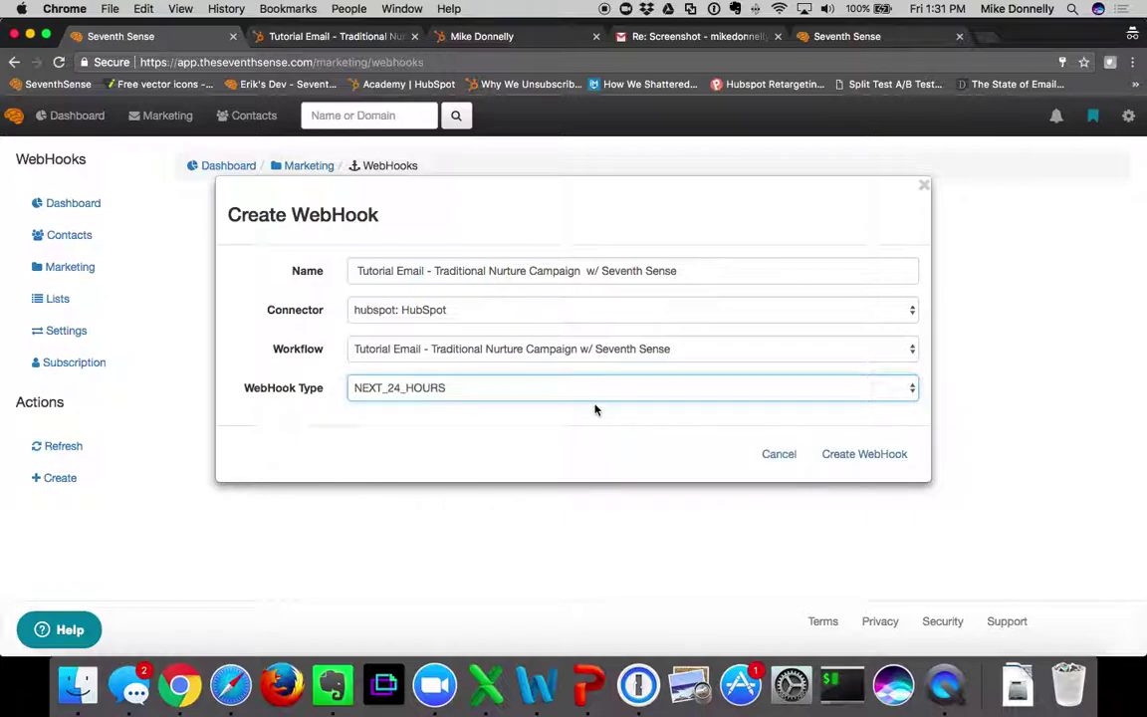
pyautogui.click(886, 452)
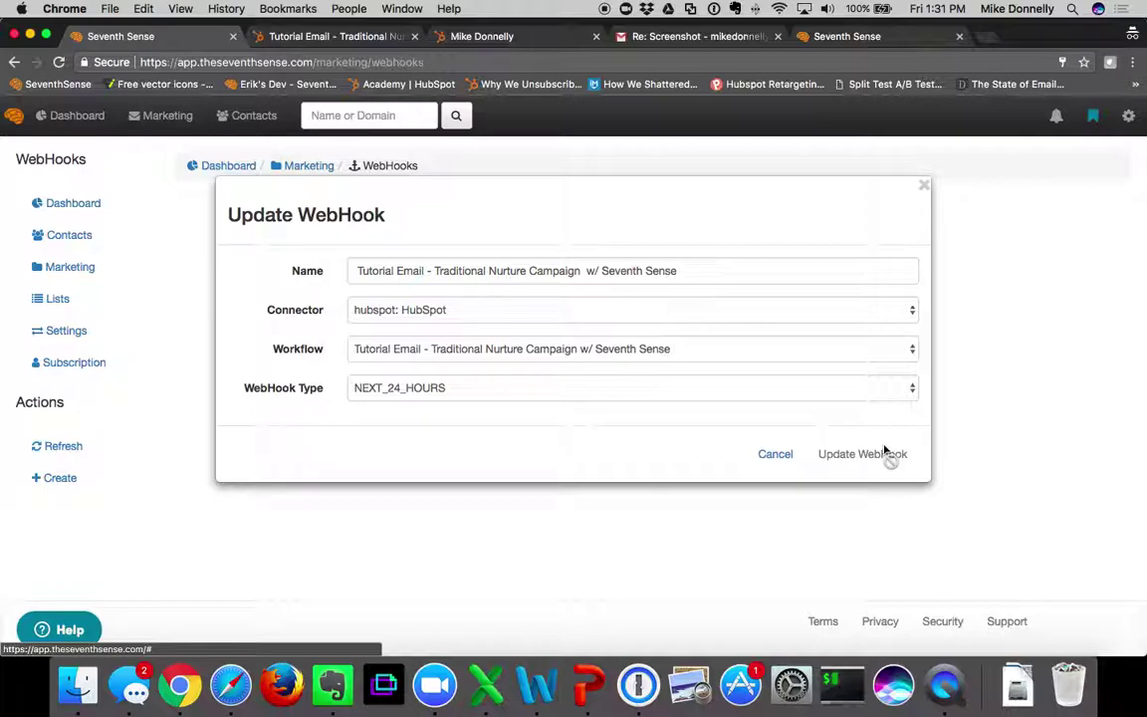
pyautogui.click(922, 186)
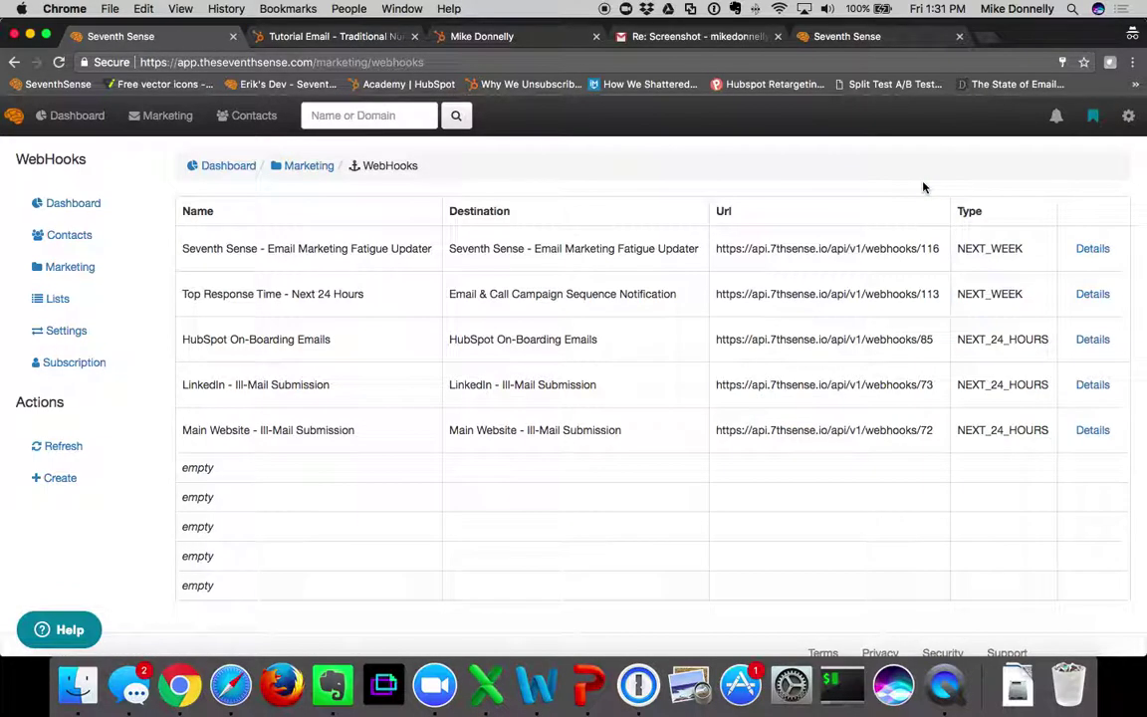
pyautogui.press('super+r')
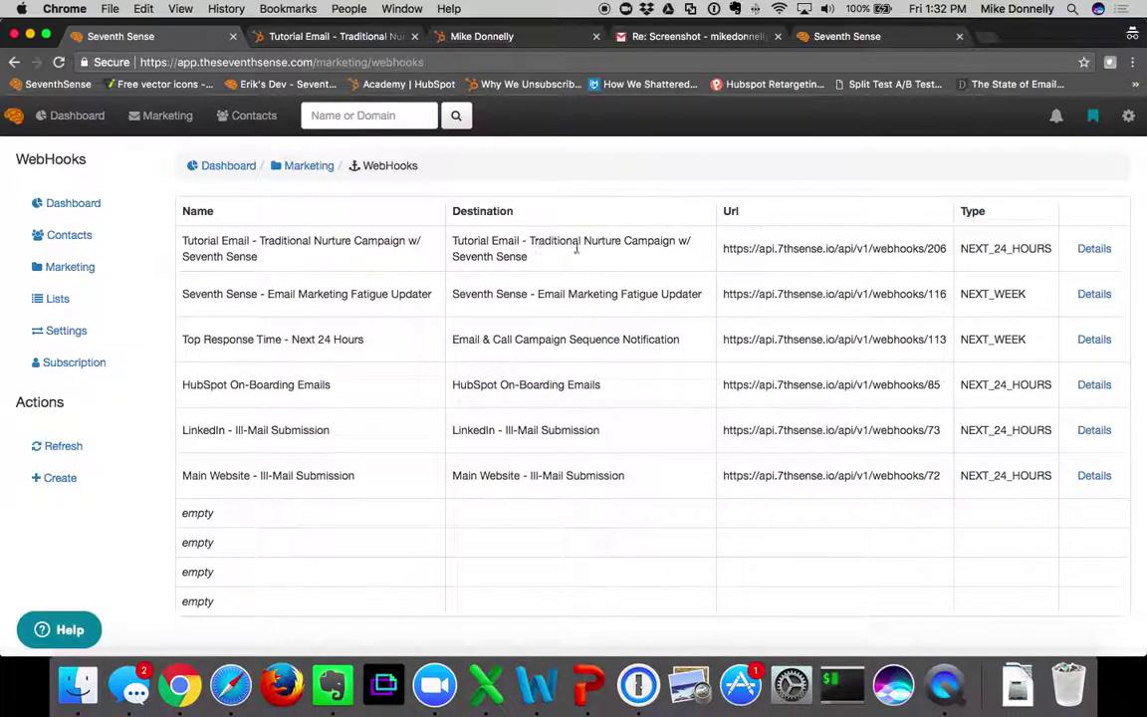
pyautogui.click(1093, 247)
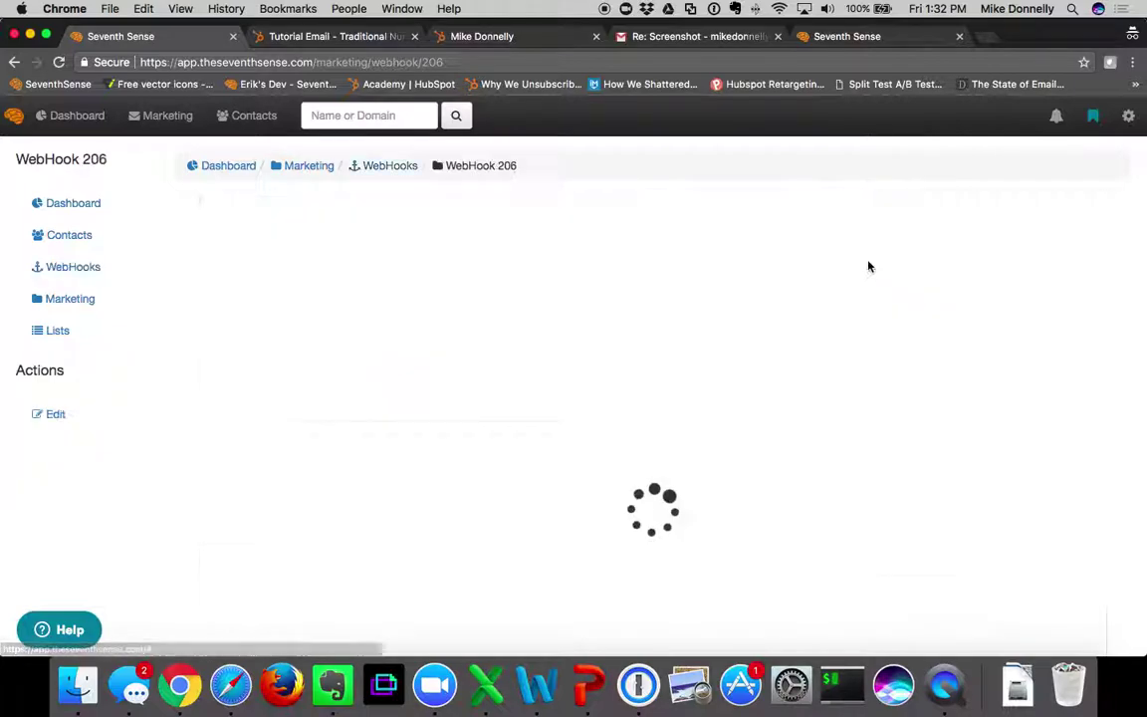
pyautogui.moveTo(823, 256); pyautogui.dragTo(1054, 256)
pyautogui.press('super+c')
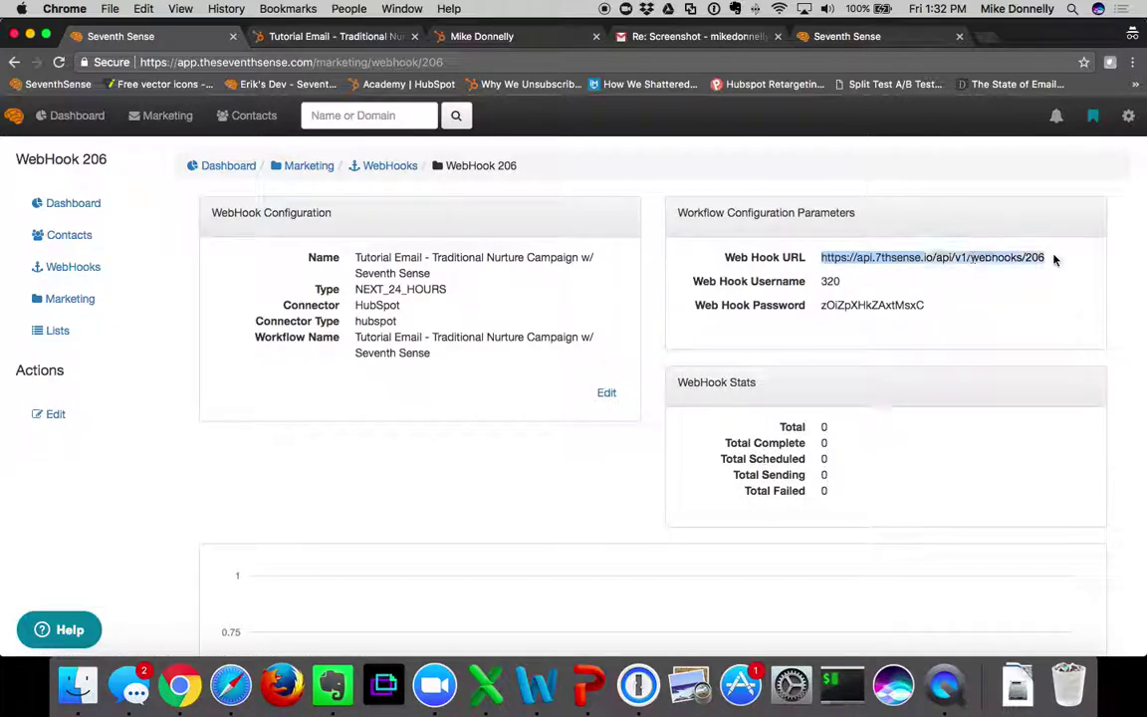
pyautogui.click(328, 36)
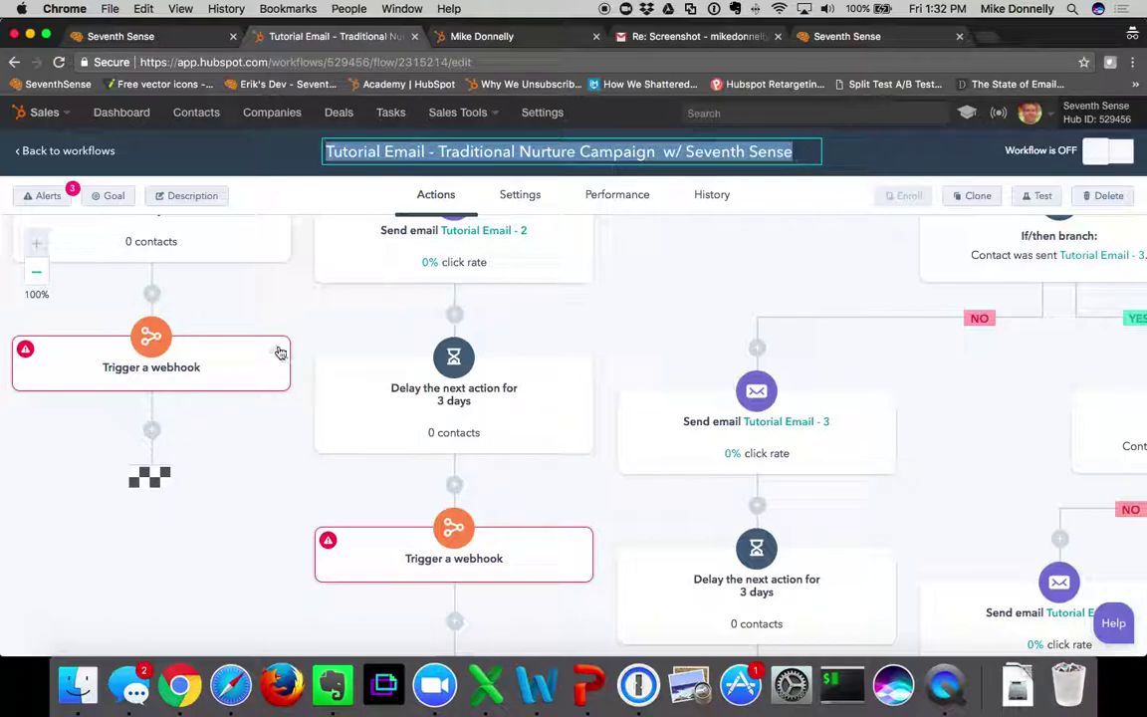
pyautogui.click(279, 350)
pyautogui.click(868, 326)
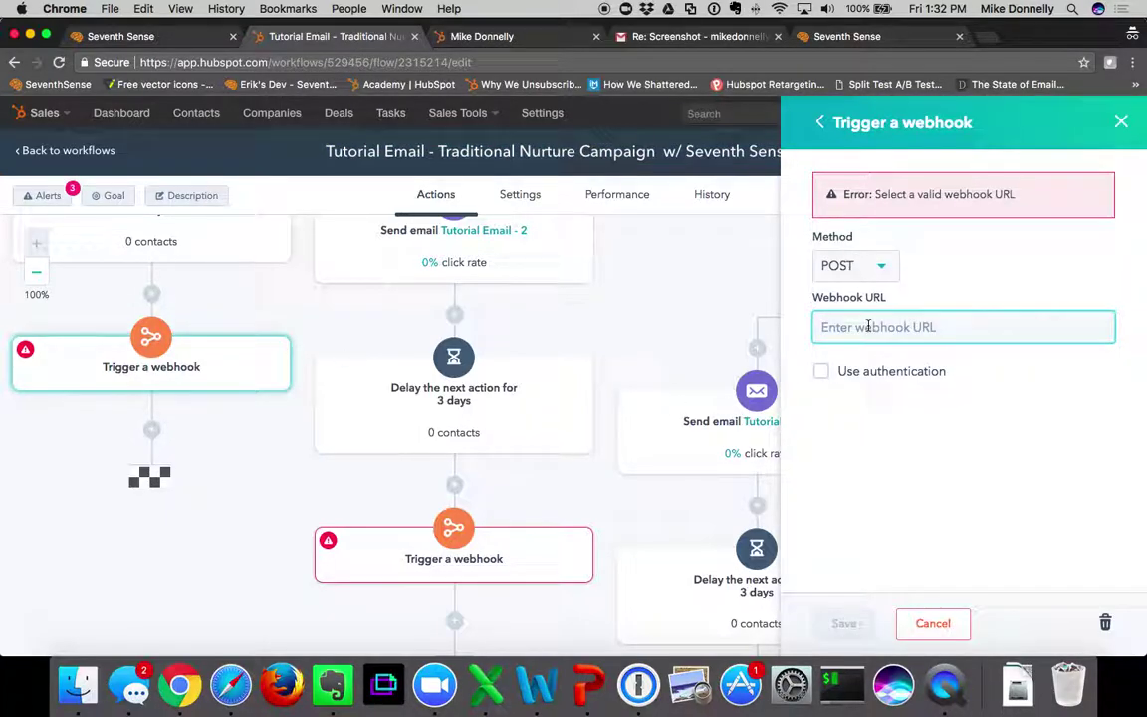
pyautogui.press('super+v')
pyautogui.click(821, 373)
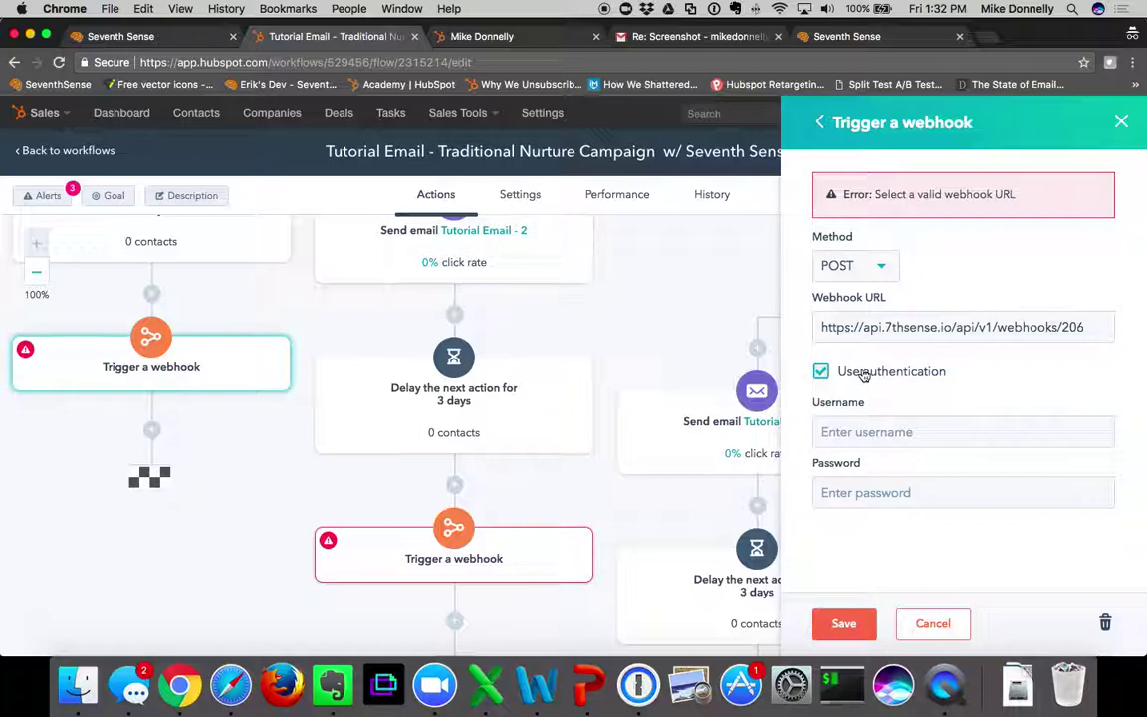
# Check the credentials in Seventh Sense, enter username 320 in HubSpot's first webhook action, and save it with the password left empty
pyautogui.click(130, 37)
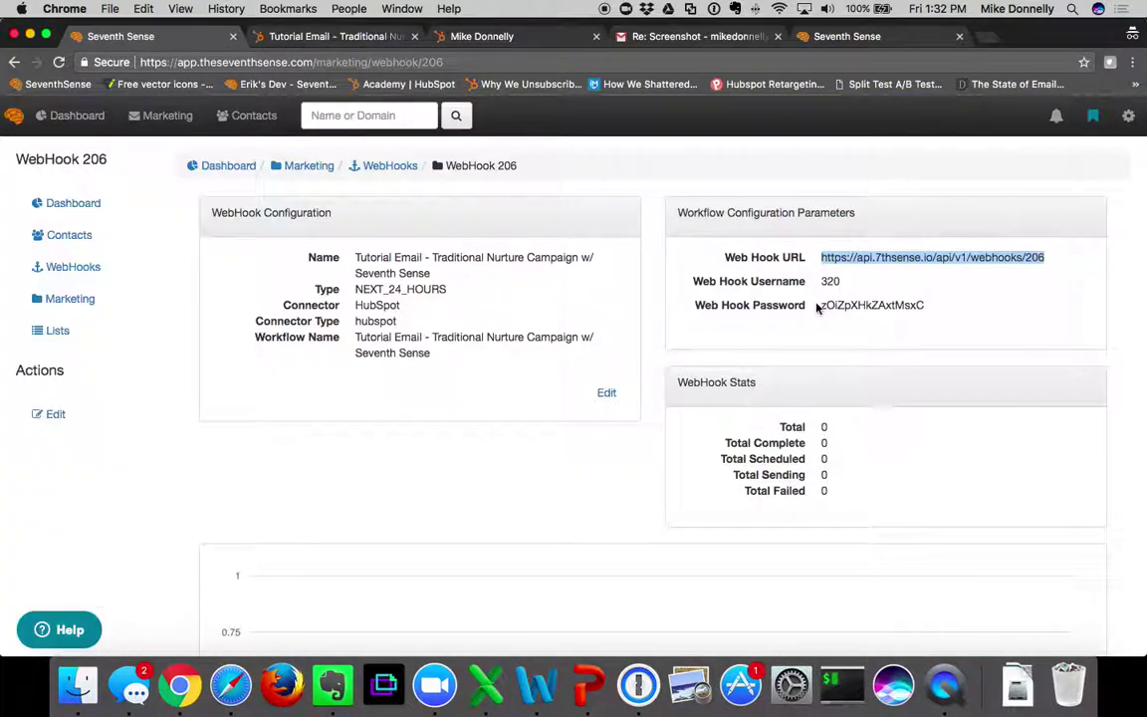
pyautogui.click(294, 37)
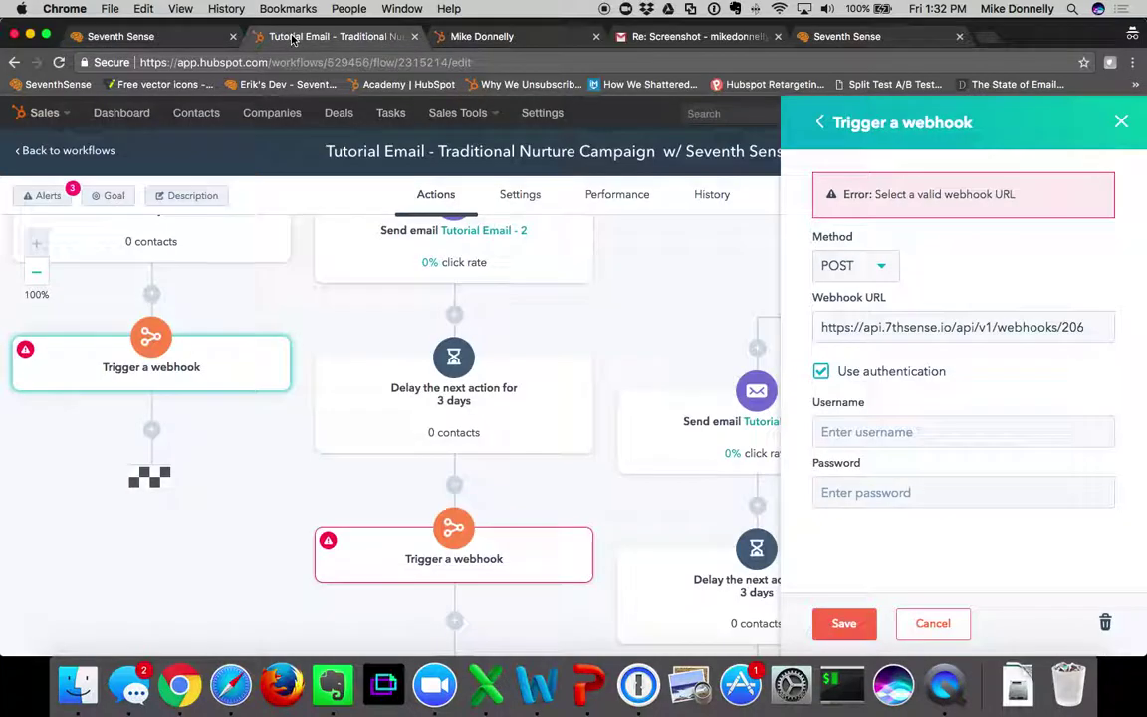
pyautogui.click(862, 426)
pyautogui.write('320')
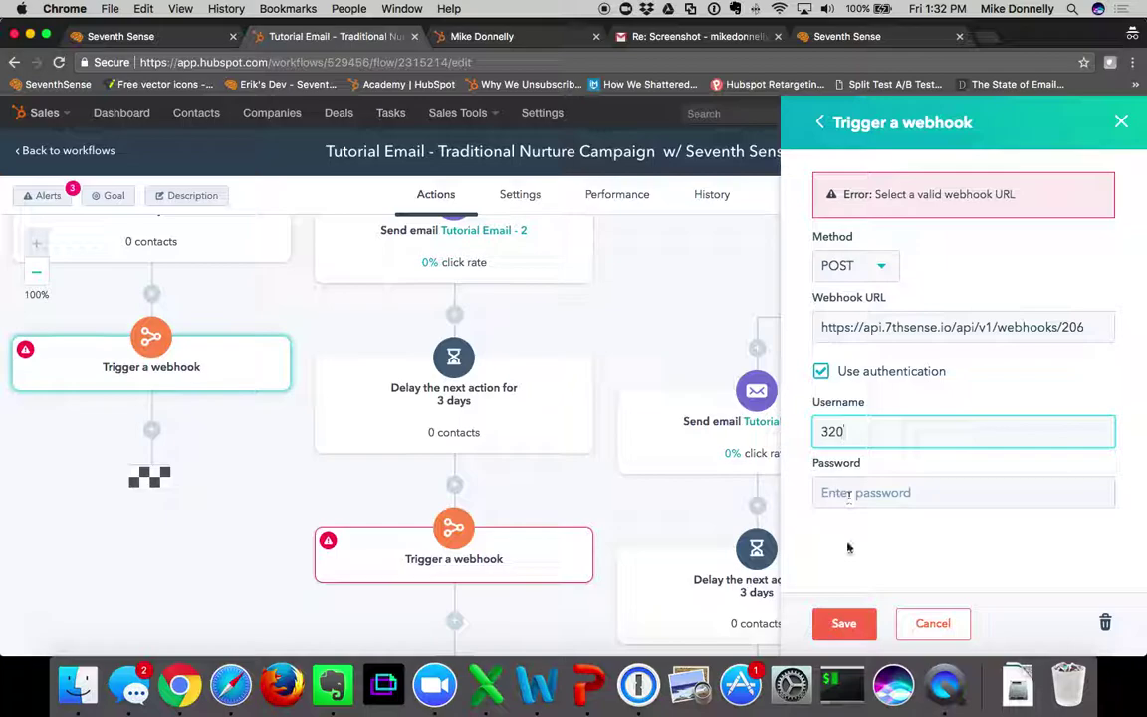
pyautogui.click(844, 623)
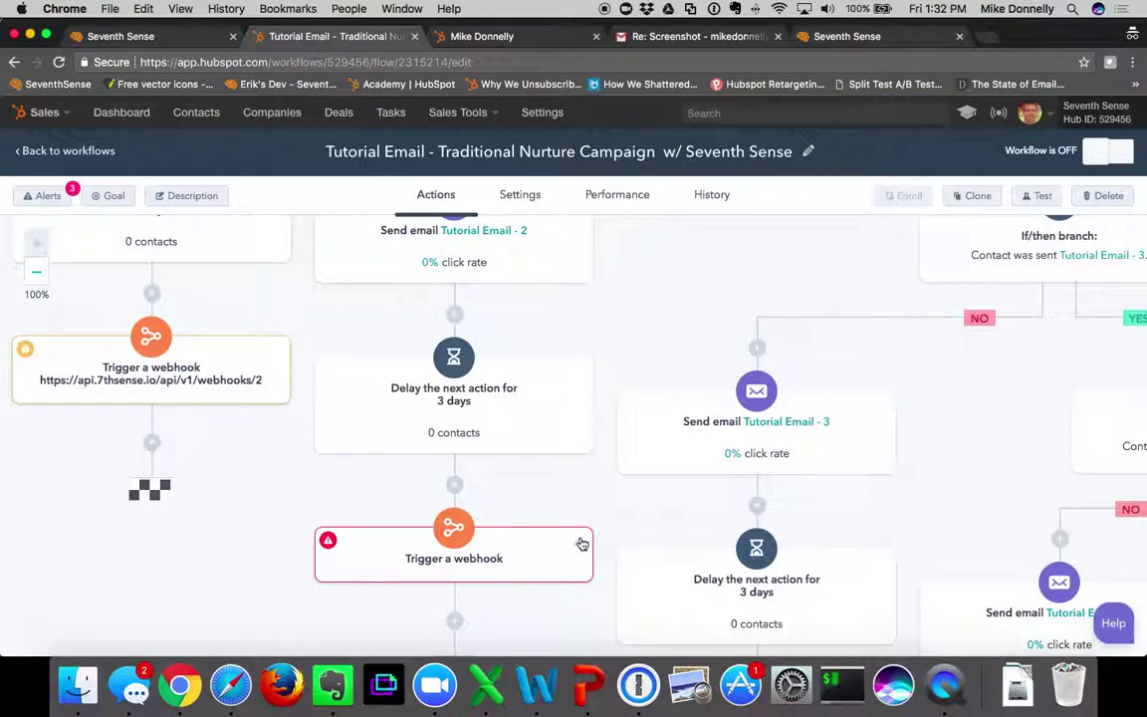
pyautogui.click(578, 545)
pyautogui.click(887, 318)
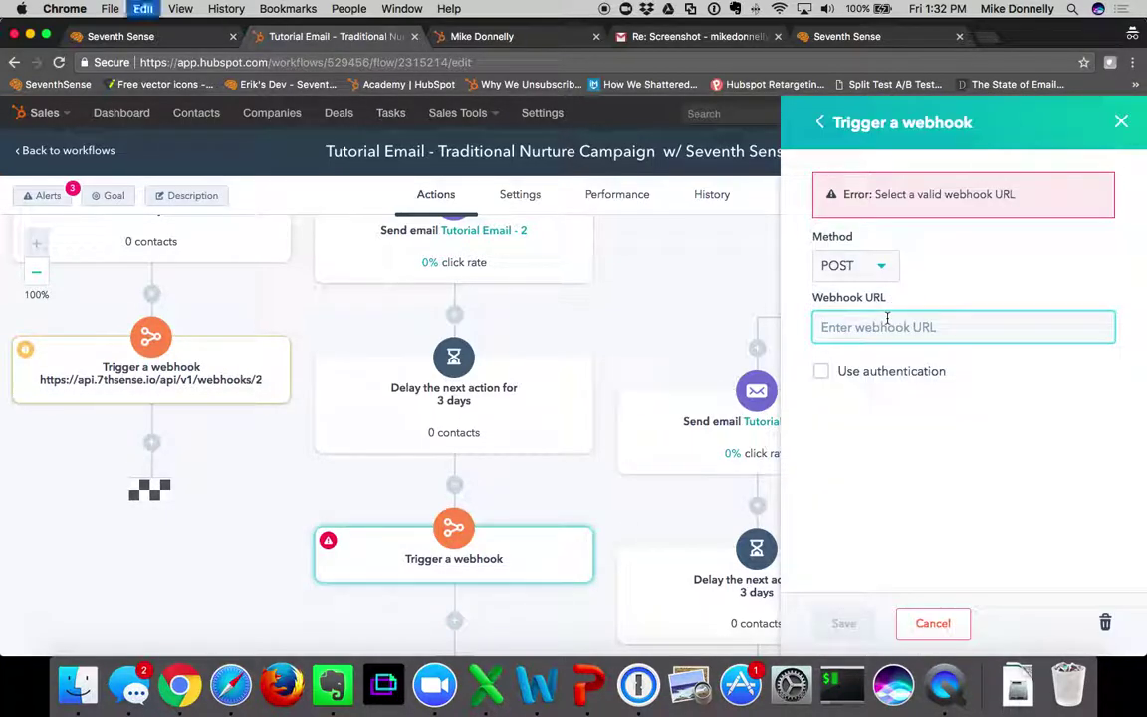
pyautogui.press('super+v')
pyautogui.click(820, 372)
pyautogui.click(865, 431)
pyautogui.write('320')
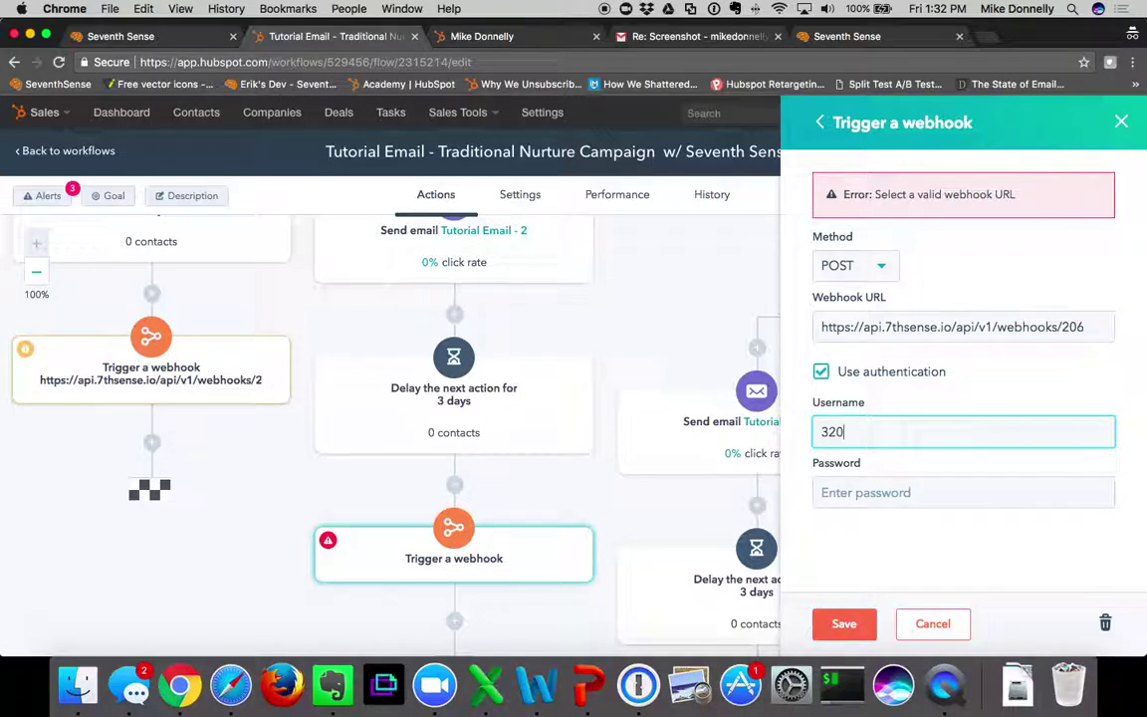
pyautogui.click(846, 624)
pyautogui.scroll(-2, 818, 508)
pyautogui.scroll(-3, 816, 509)
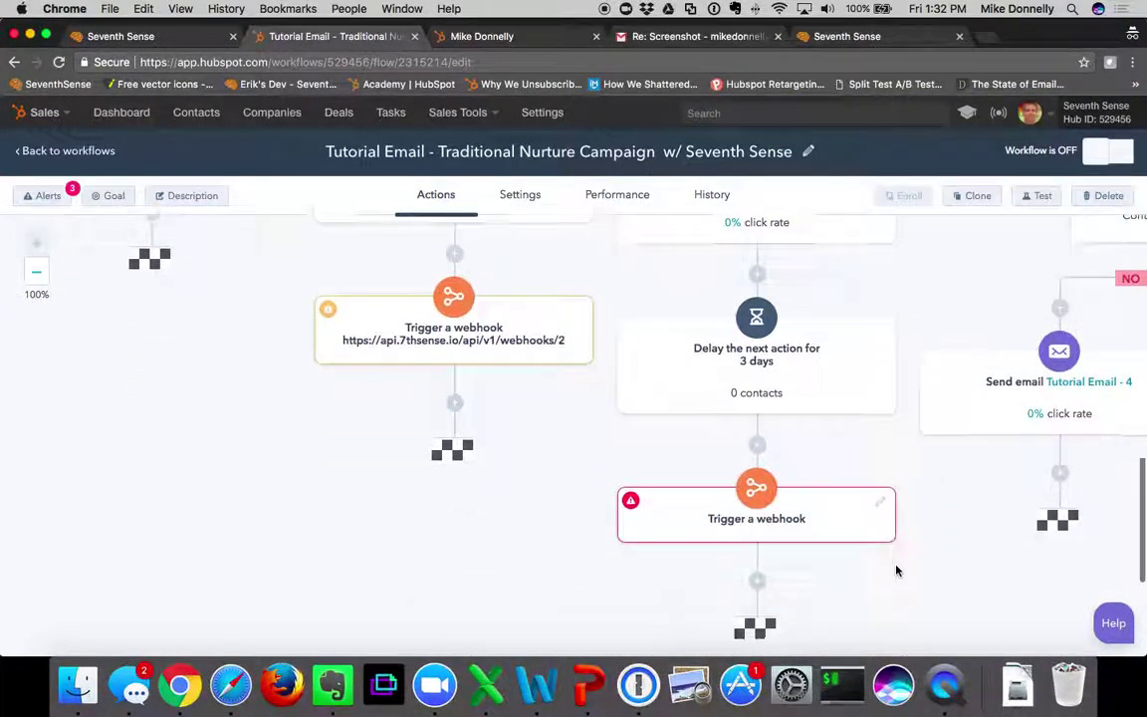
pyautogui.click(883, 506)
pyautogui.click(883, 327)
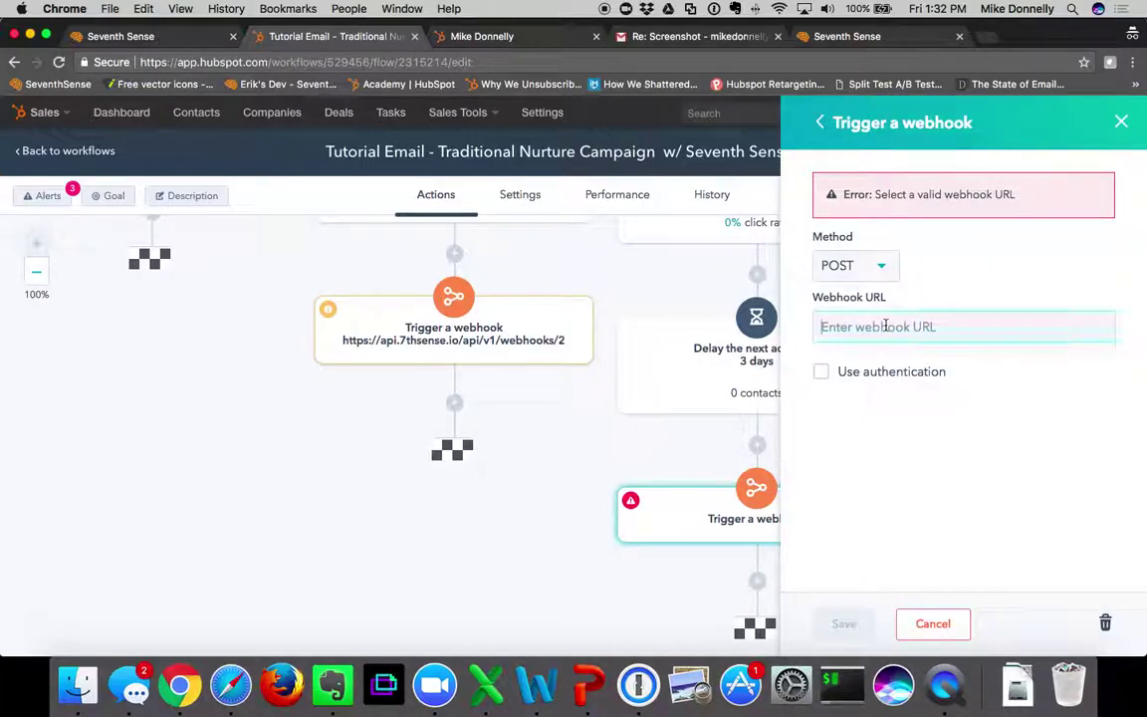
pyautogui.press('super+v')
pyautogui.click(825, 371)
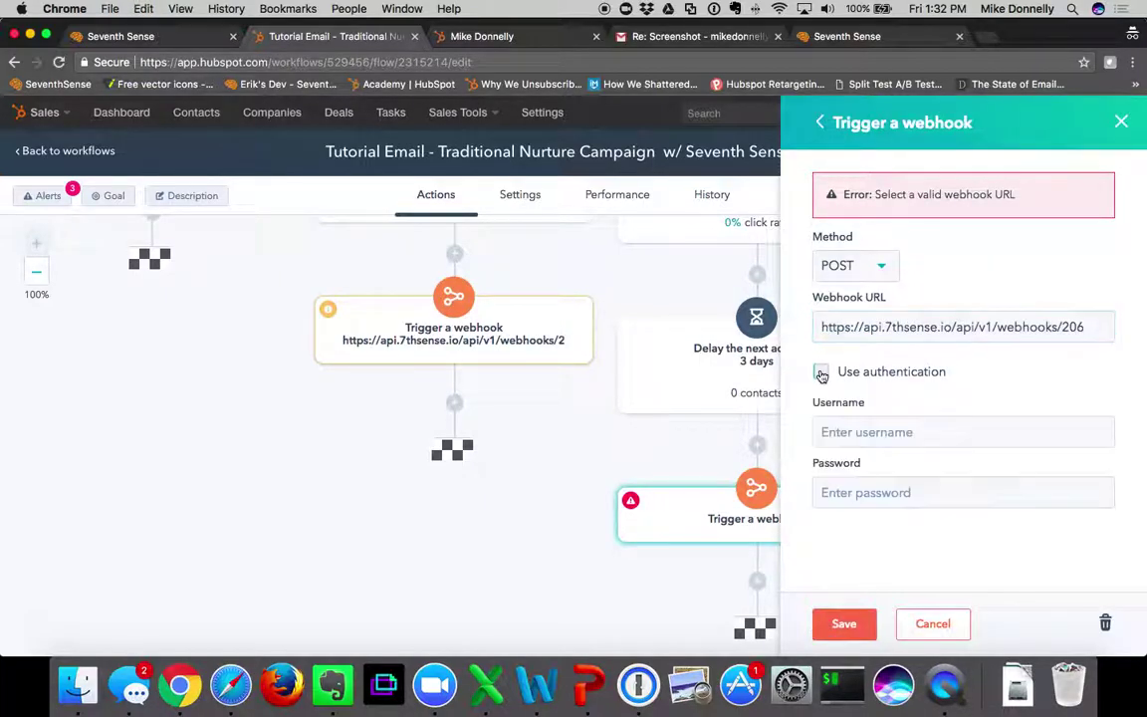
pyautogui.click(878, 431)
pyautogui.write('32')
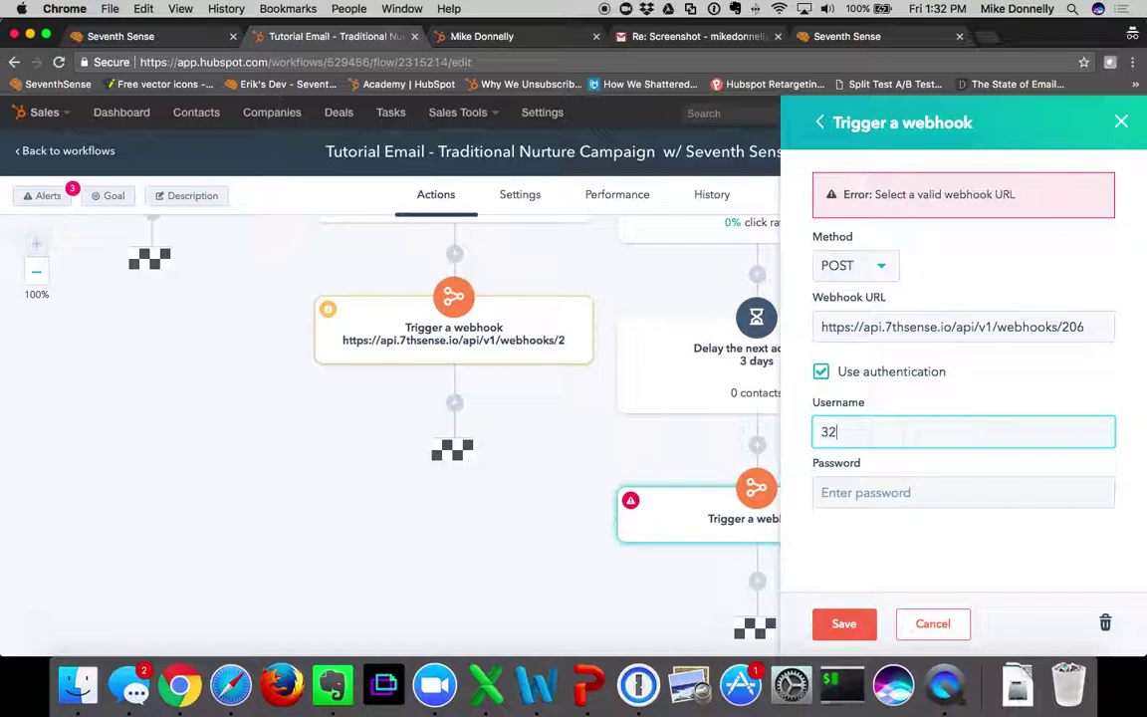
pyautogui.write('0')
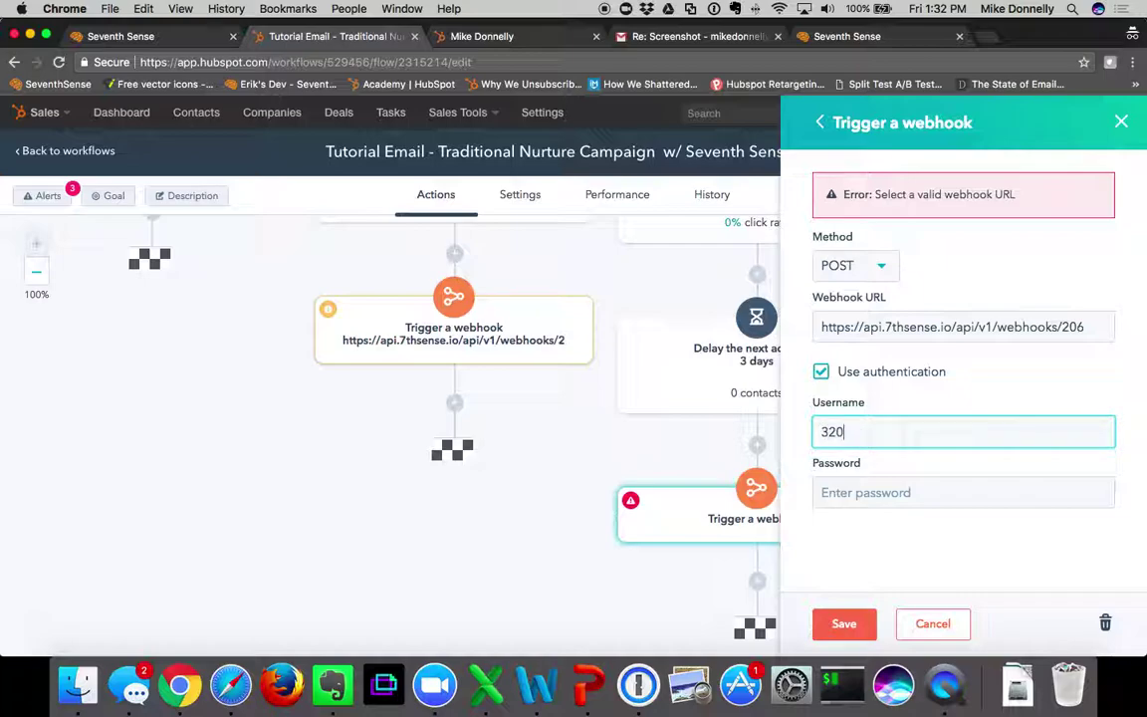
pyautogui.click(842, 622)
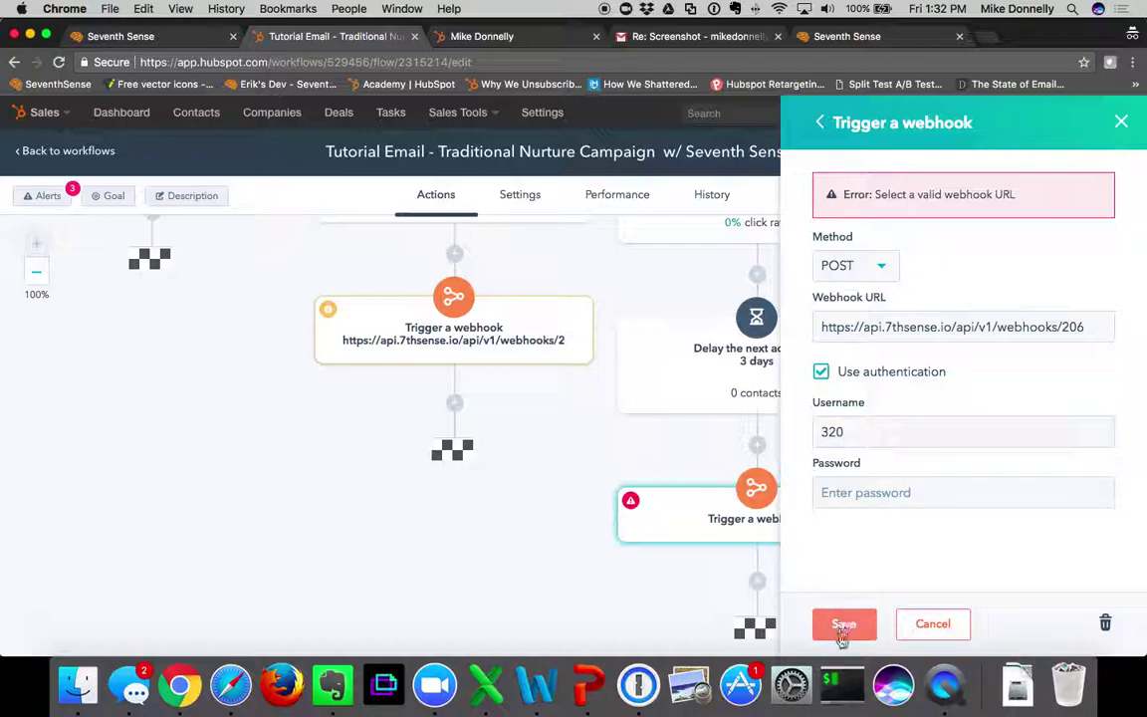
# Save the webhook action on the Tutorial Email - 3 path, and copy the webhook 206 password from Seventh Sense
pyautogui.click(842, 622)
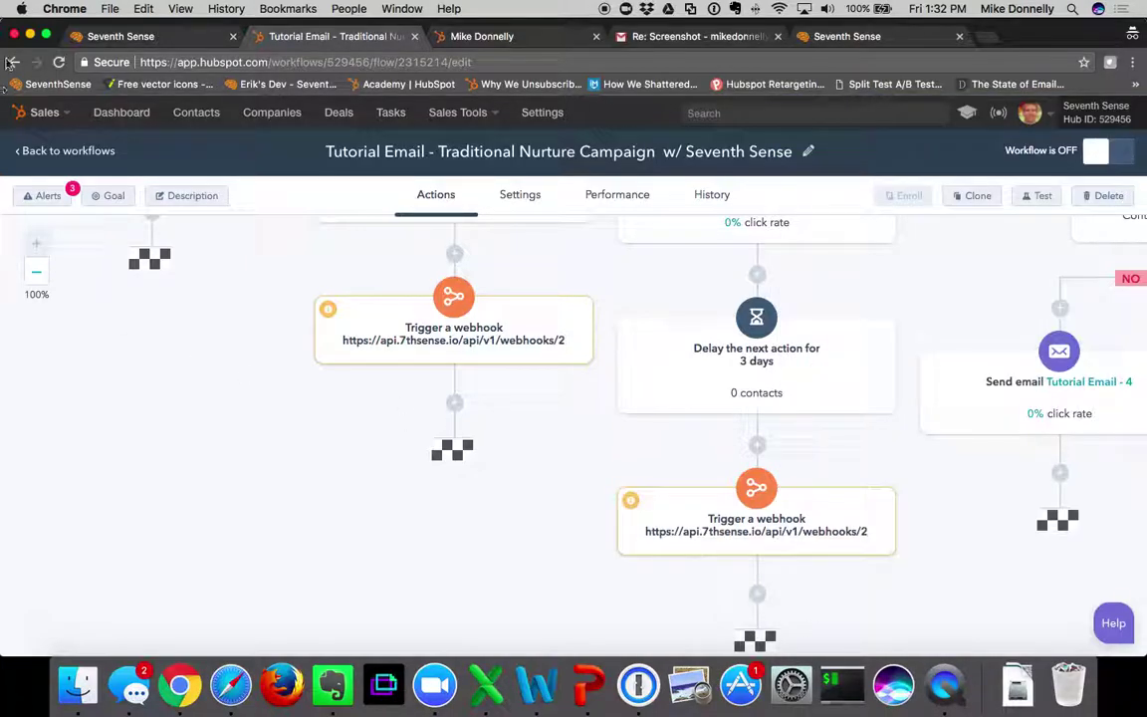
pyautogui.click(145, 36)
pyautogui.moveTo(944, 309); pyautogui.dragTo(811, 307)
pyautogui.press('super+c')
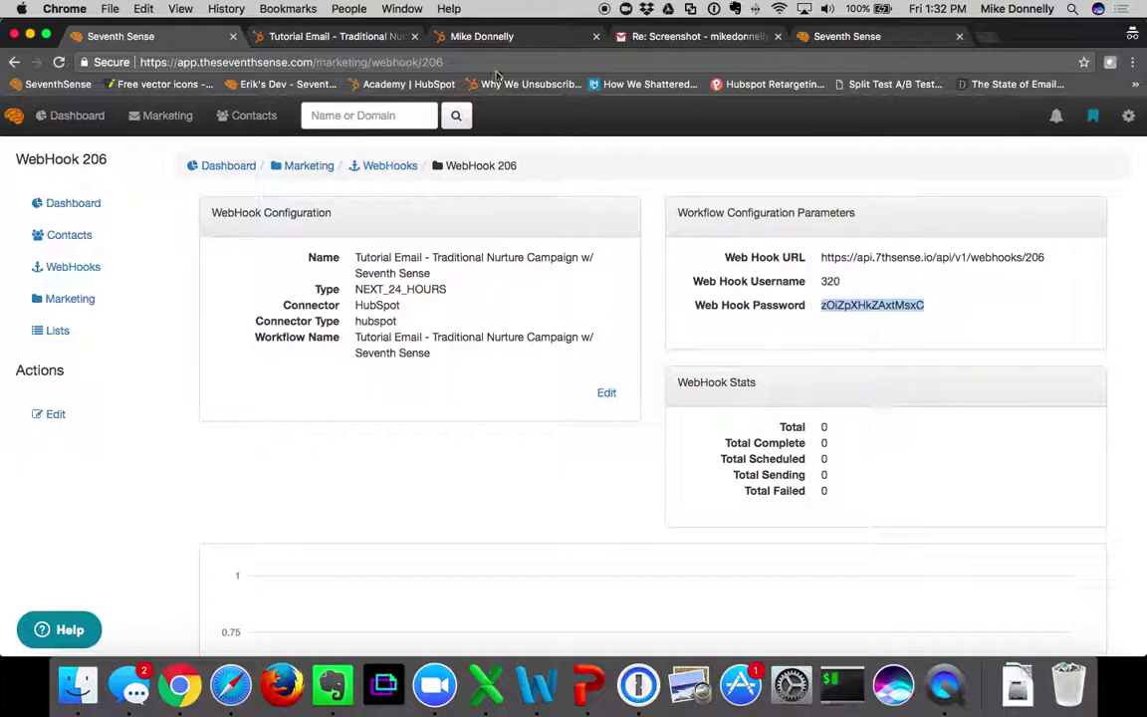
# Back in HubSpot, enter the copied webhook password in the webhook action on the Tutorial Email - 1 path and save it
pyautogui.click(339, 38)
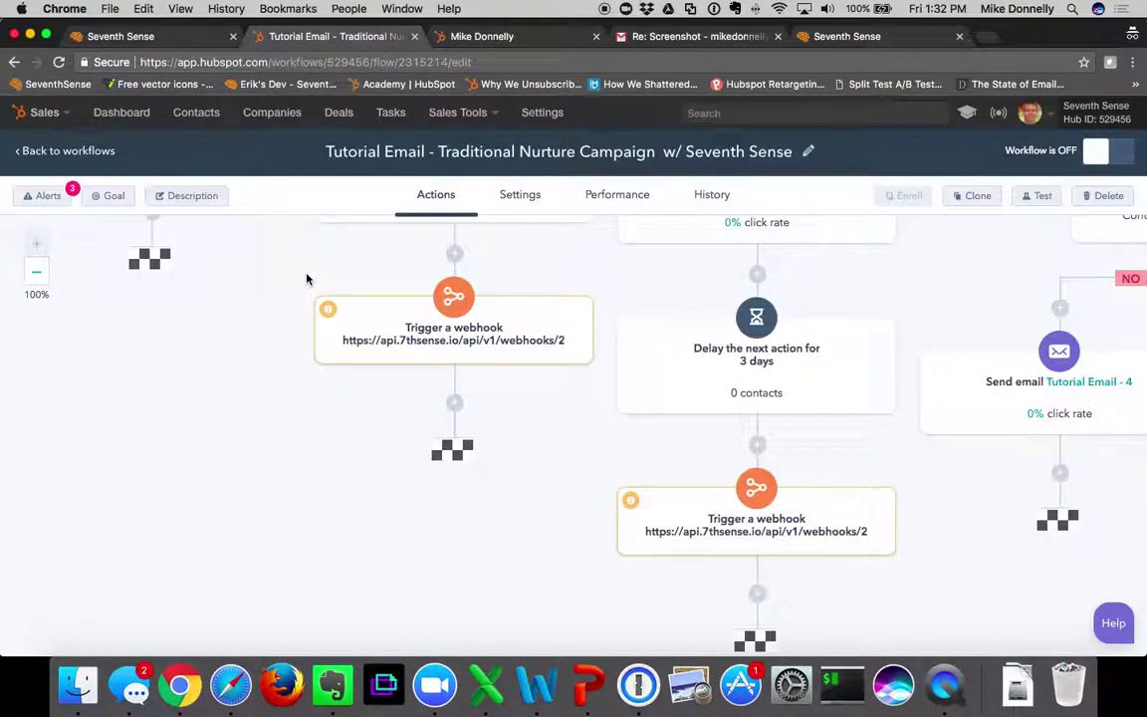
pyautogui.hscroll(5, 294, 279)
pyautogui.scroll(1, 294, 279)
pyautogui.click(271, 387)
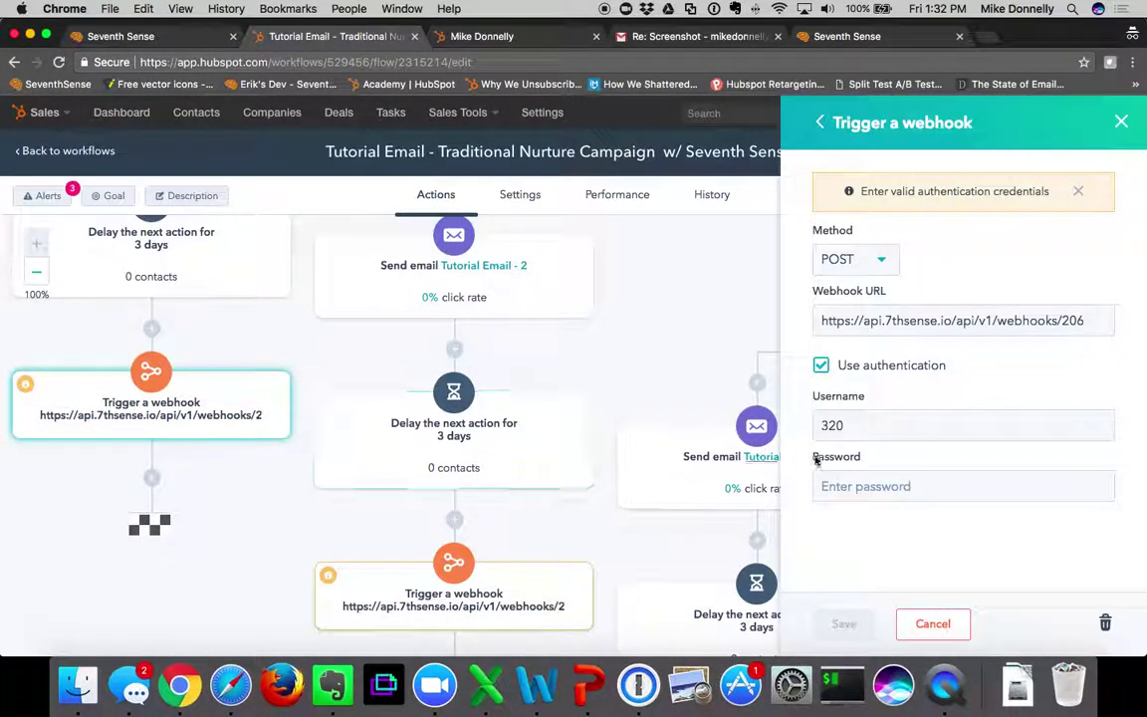
pyautogui.click(854, 485)
pyautogui.press('super+v')
pyautogui.click(843, 623)
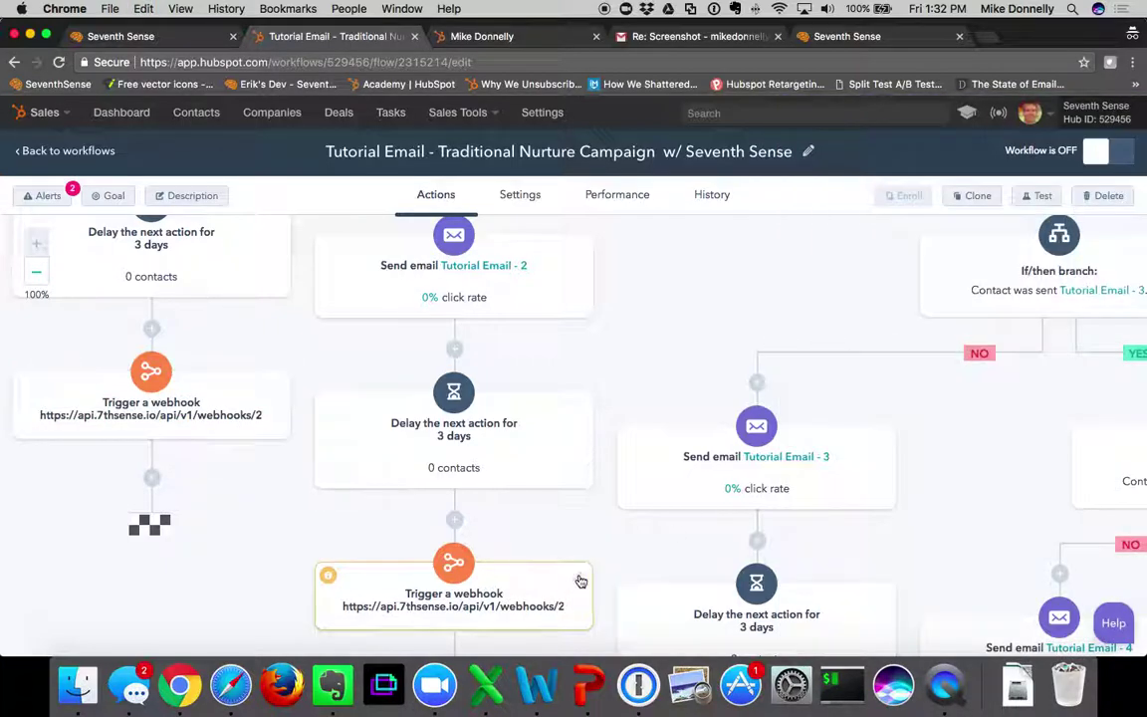
# Enter the copied webhook password in the webhook action on the Tutorial Email - 2 path and save it
pyautogui.click(578, 581)
pyautogui.click(883, 486)
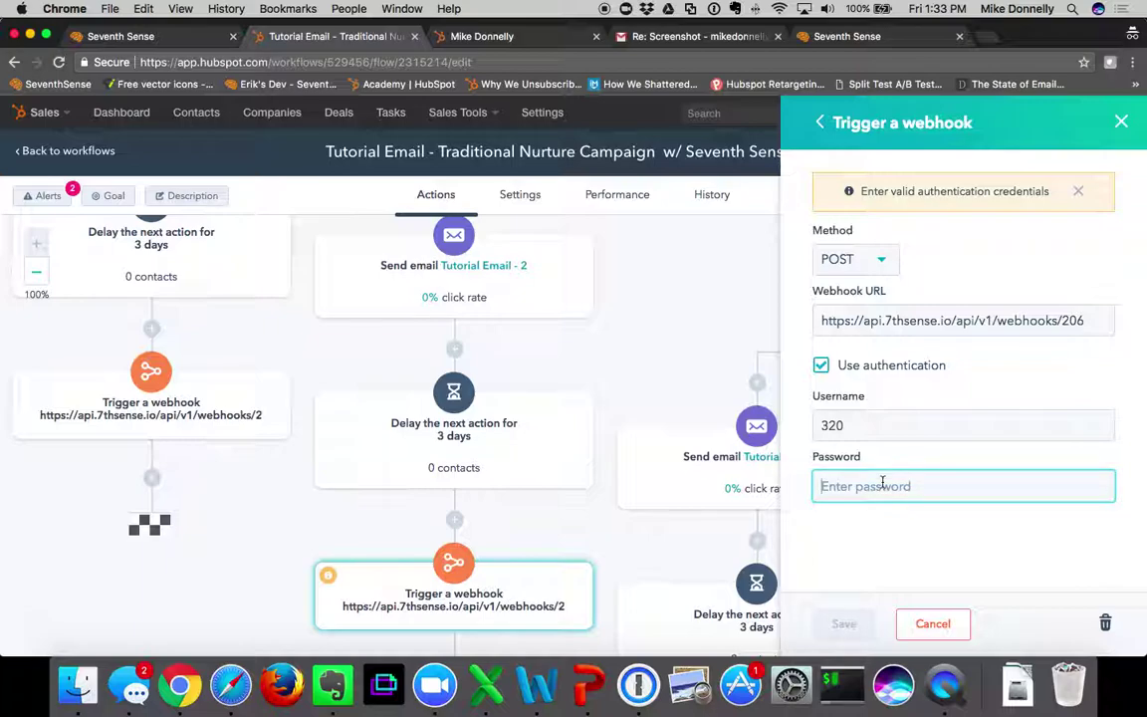
pyautogui.press('super+v')
pyautogui.click(835, 623)
# Enter the copied webhook password in the webhook action on the Tutorial Email - 3 path and save it
pyautogui.scroll(-5, 842, 586)
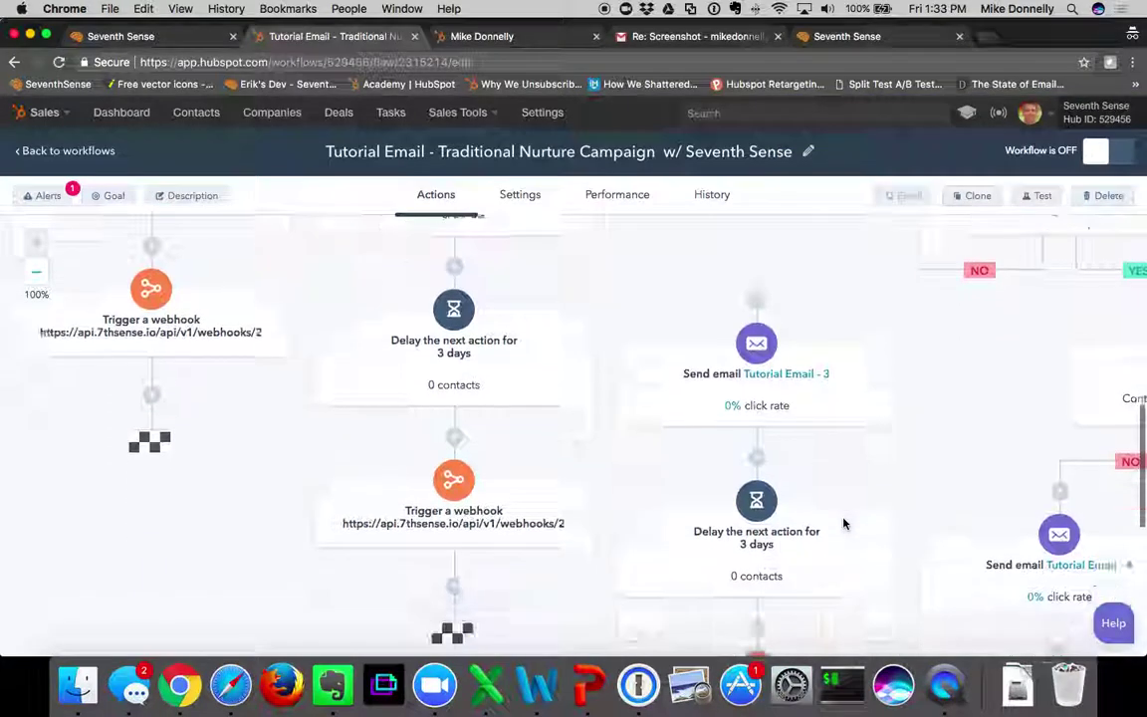
pyautogui.click(881, 589)
pyautogui.click(882, 487)
pyautogui.press('super+v')
pyautogui.click(839, 622)
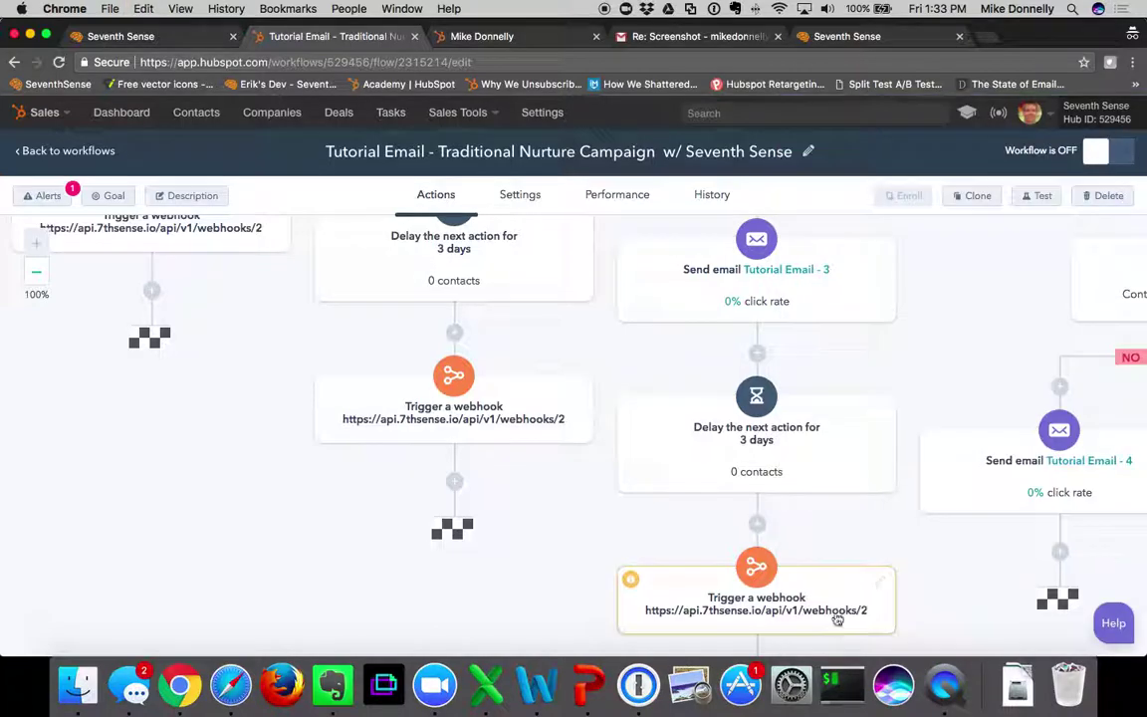
pyautogui.scroll(-3, 814, 481)
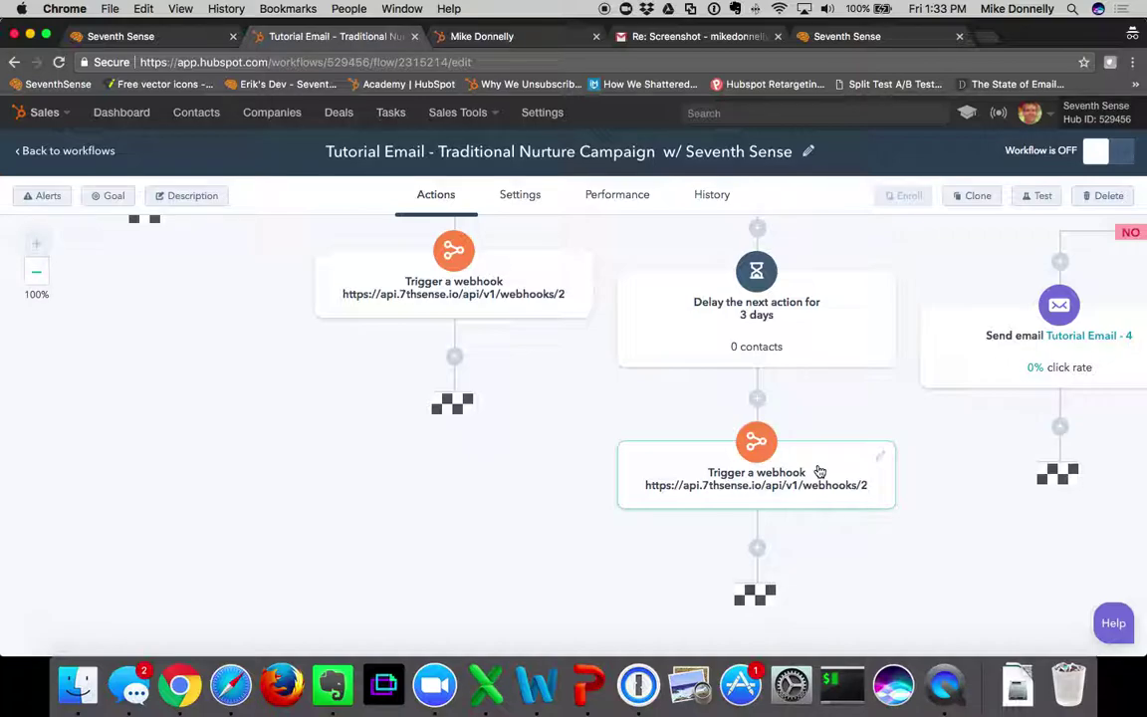
pyautogui.scroll(15, 818, 469)
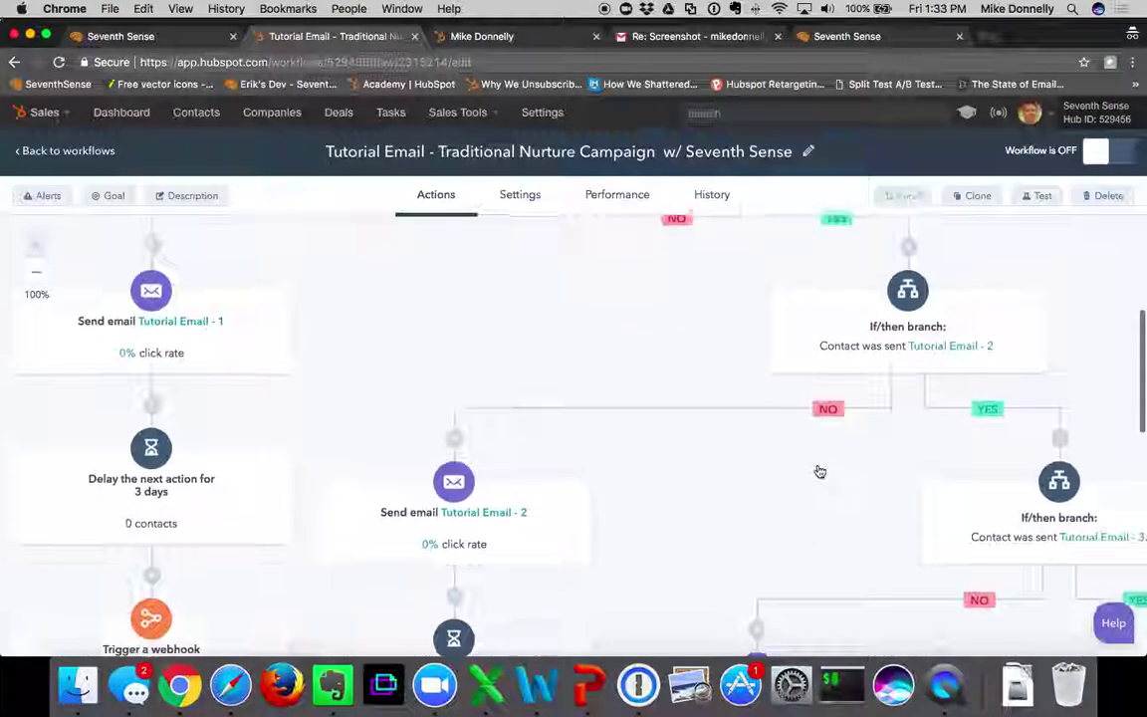